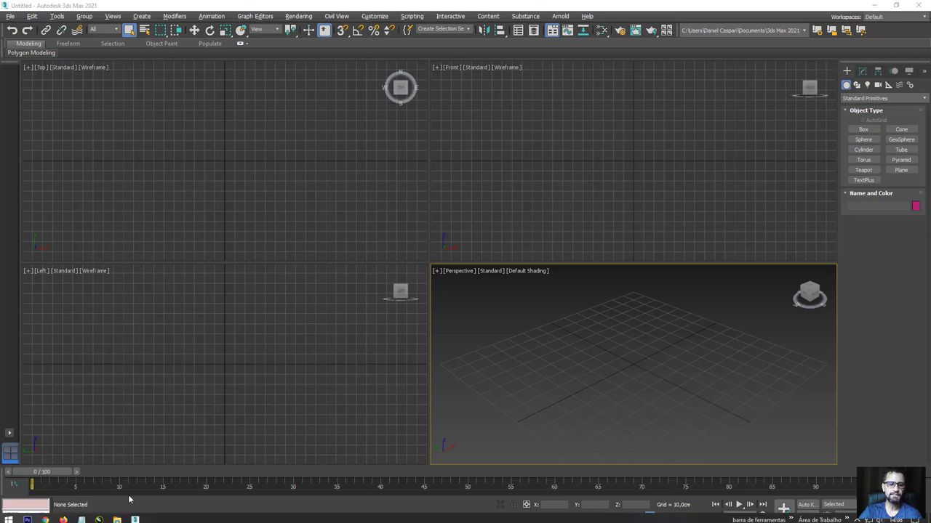
Switch from 3ds Max to the gfxtotal tutorial page in Firefox.
{"action": "left_click", "coordinate": [63, 517]}
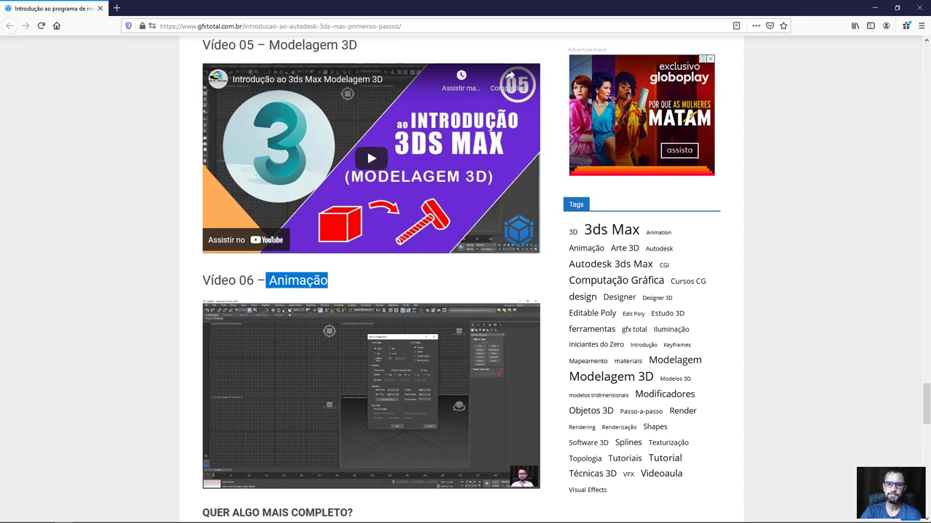
Scroll through the gfxtotal article's Vídeo entries, then return to the empty 3ds Max scene.
{"action": "mouse_move", "coordinate": [927, 402]}
{"action": "left_mouse_down"}
{"action": "mouse_move", "coordinate": [927, 306]}
{"action": "mouse_move", "coordinate": [926, 414]}
{"action": "left_mouse_up"}
{"action": "left_click", "coordinate": [341, 183]}
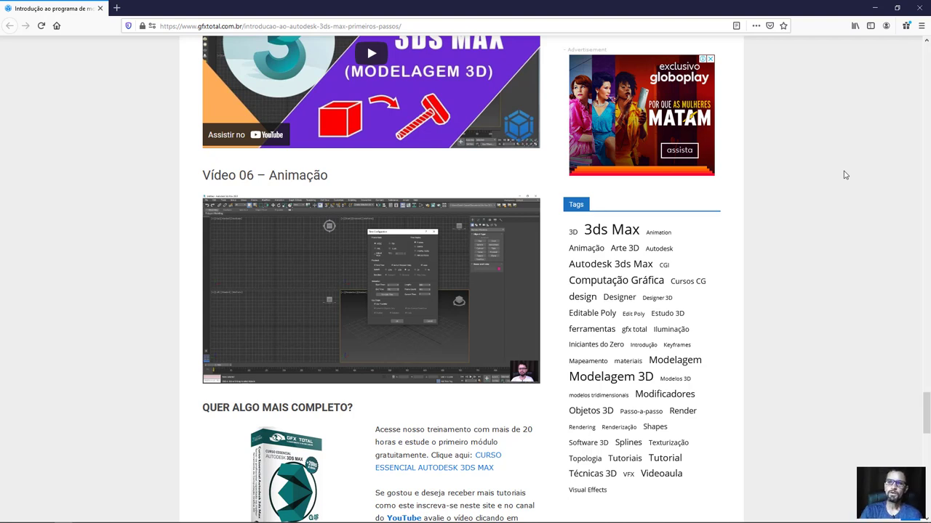
{"action": "left_click", "coordinate": [874, 8]}
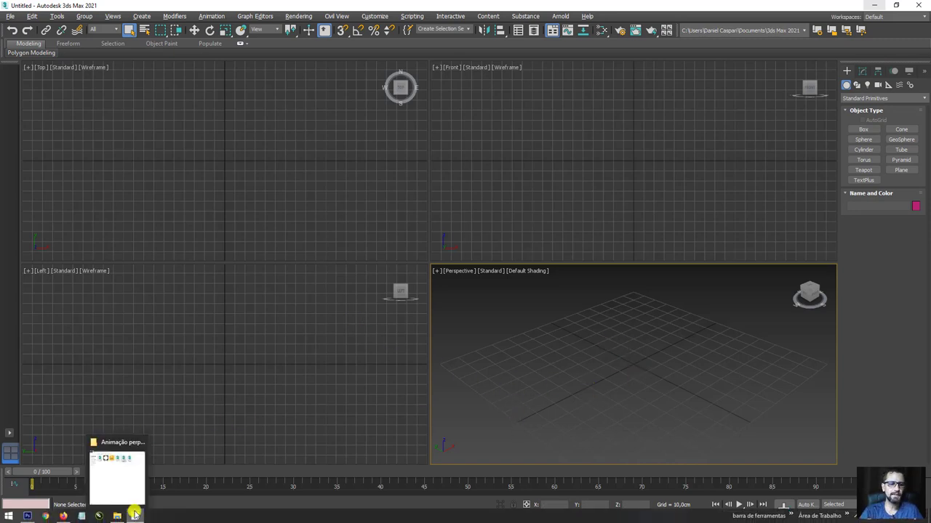
Load engrenagens.max from the looping-animation folder by dropping it into the Perspective viewport.
{"action": "left_click", "coordinate": [118, 516]}
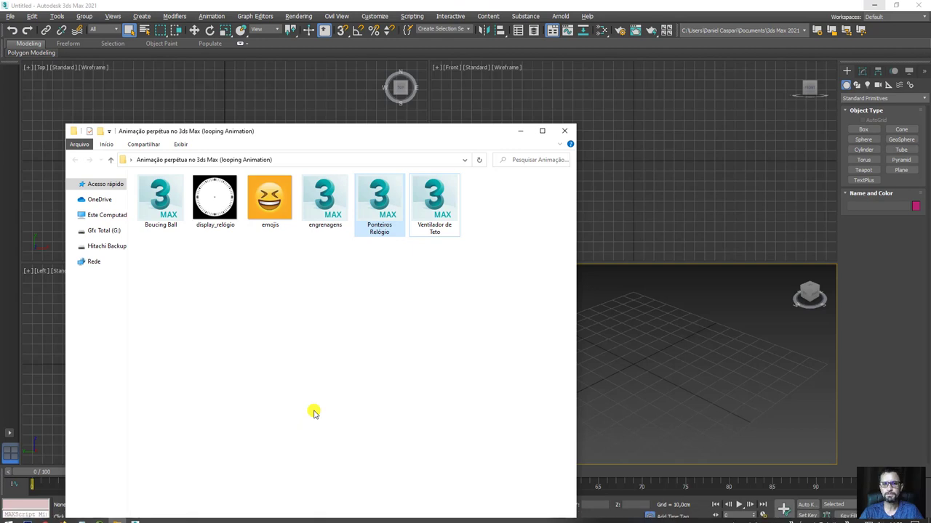
{"action": "left_click_drag", "start_coordinate": [407, 133], "coordinate": [401, 86]}
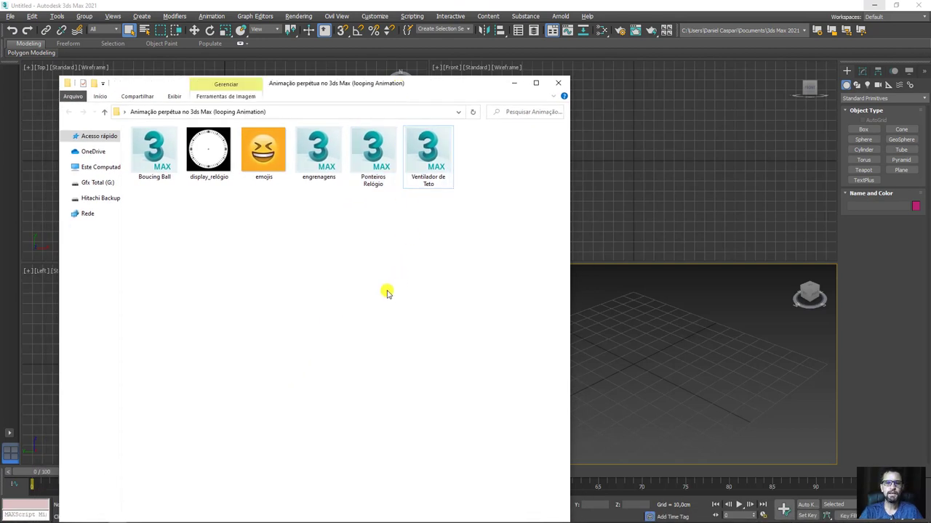
{"action": "left_click_drag", "start_coordinate": [318, 161], "coordinate": [644, 359]}
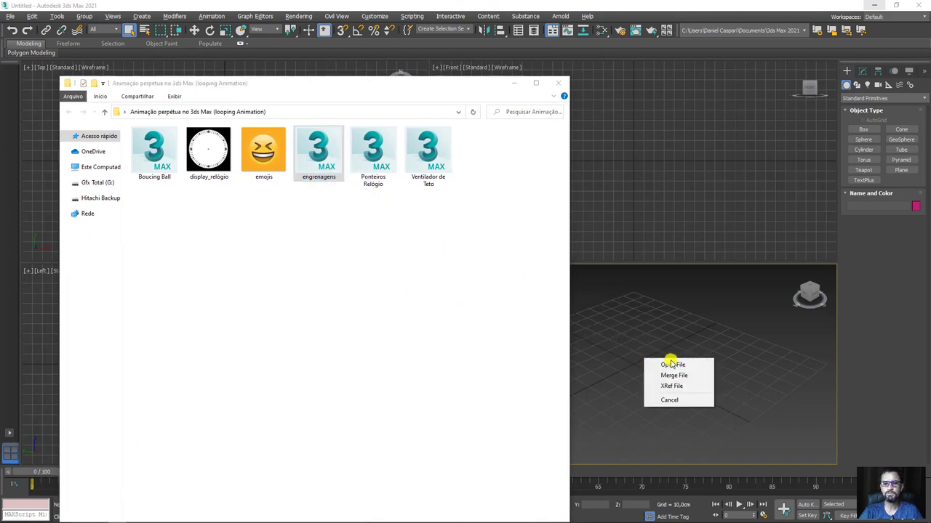
{"action": "left_click", "coordinate": [666, 365]}
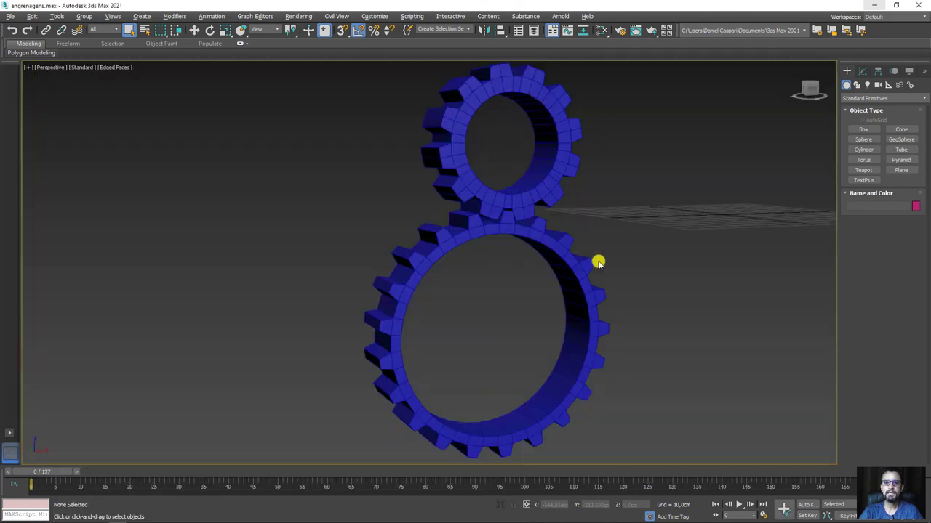
Change the small gear's object colour to green.
{"action": "scroll", "coordinate": [599, 262], "scroll_direction": "down", "scroll_amount": 5}
{"action": "left_click_drag", "start_coordinate": [640, 178], "coordinate": [532, 212]}
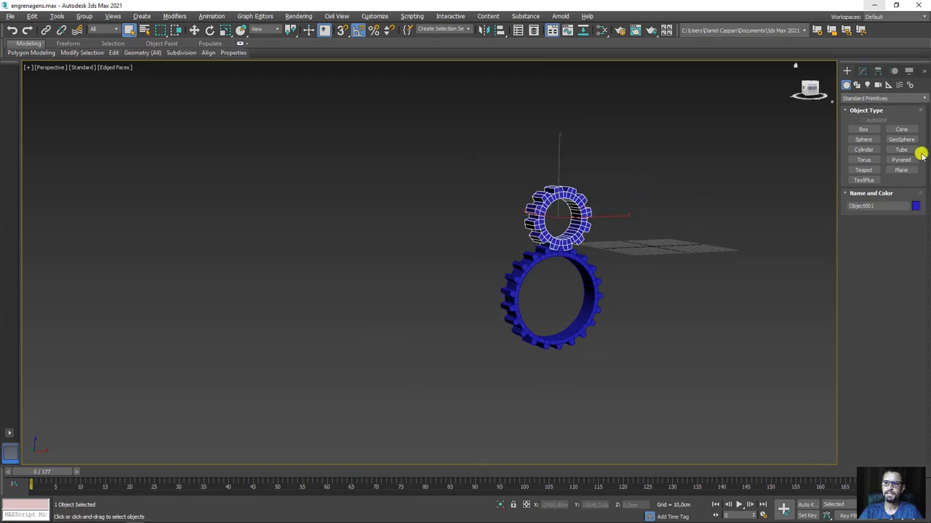
{"action": "left_click", "coordinate": [446, 252]}
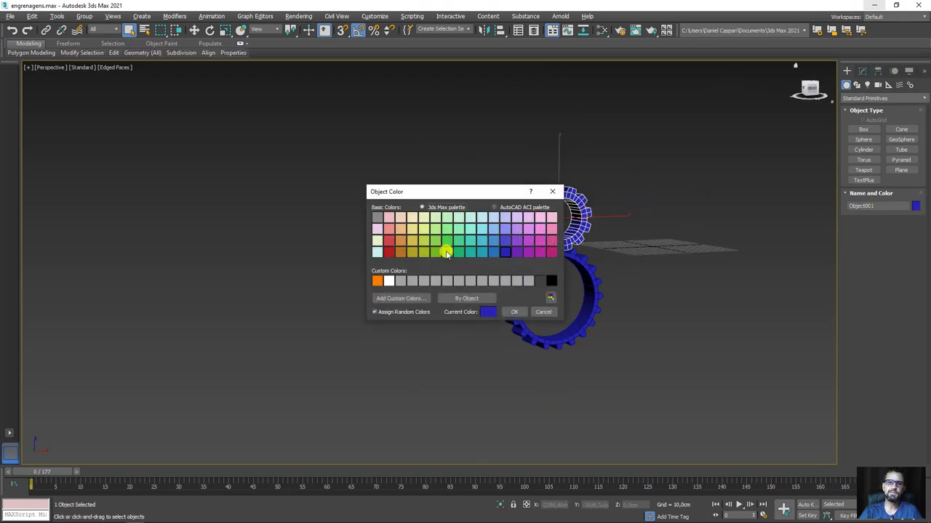
{"action": "left_click", "coordinate": [515, 313]}
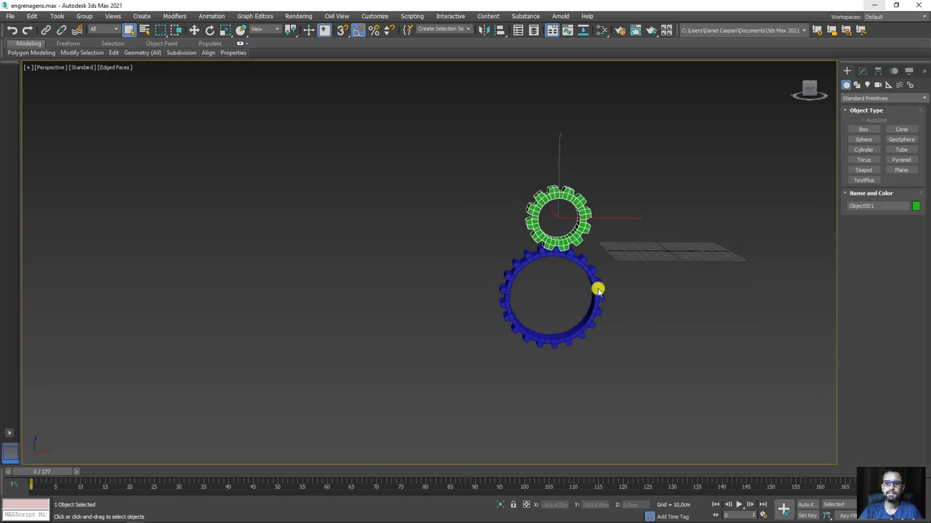
Select the large blue gear and turn on Auto Key.
{"action": "scroll", "coordinate": [598, 288], "scroll_direction": "up", "scroll_amount": 5}
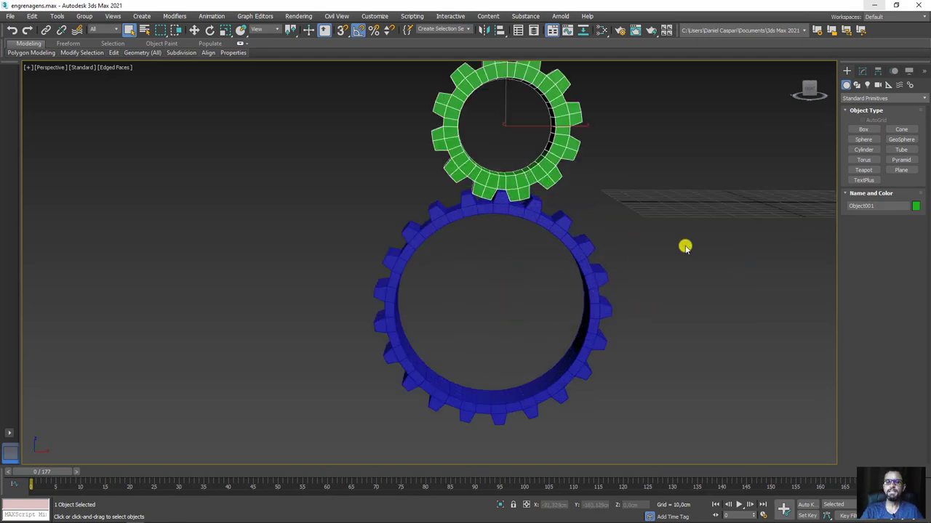
{"action": "left_click_drag", "start_coordinate": [648, 240], "coordinate": [553, 374]}
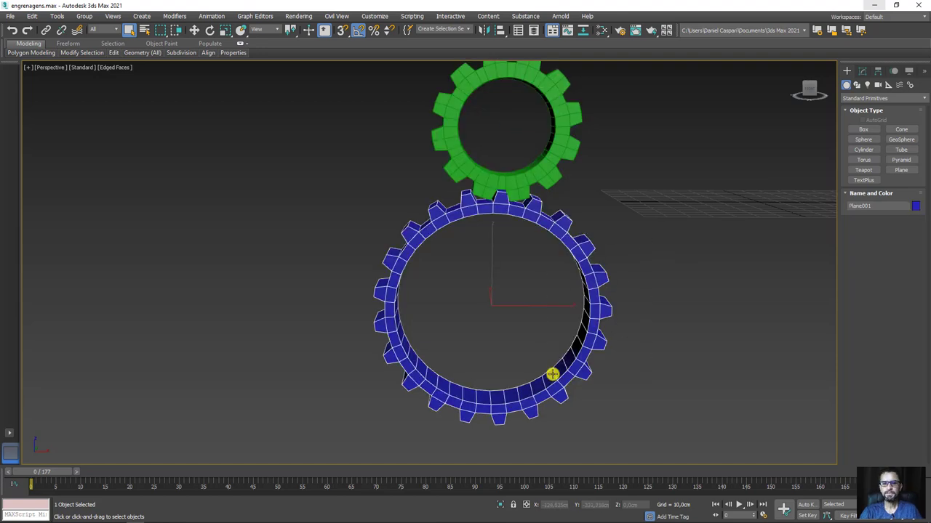
{"action": "left_click", "coordinate": [807, 505]}
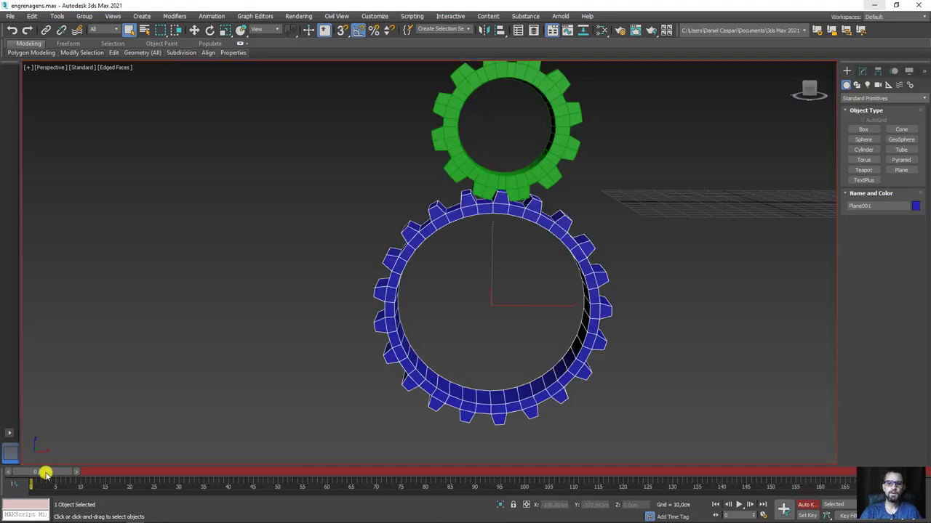
Key a Y-axis rotation on the blue gear with angle snap, moving the key later.
{"action": "mouse_move", "coordinate": [45, 473]}
{"action": "left_mouse_down"}
{"action": "mouse_move", "coordinate": [206, 473]}
{"action": "mouse_move", "coordinate": [187, 474]}
{"action": "left_mouse_up"}
{"action": "key", "text": "q"}
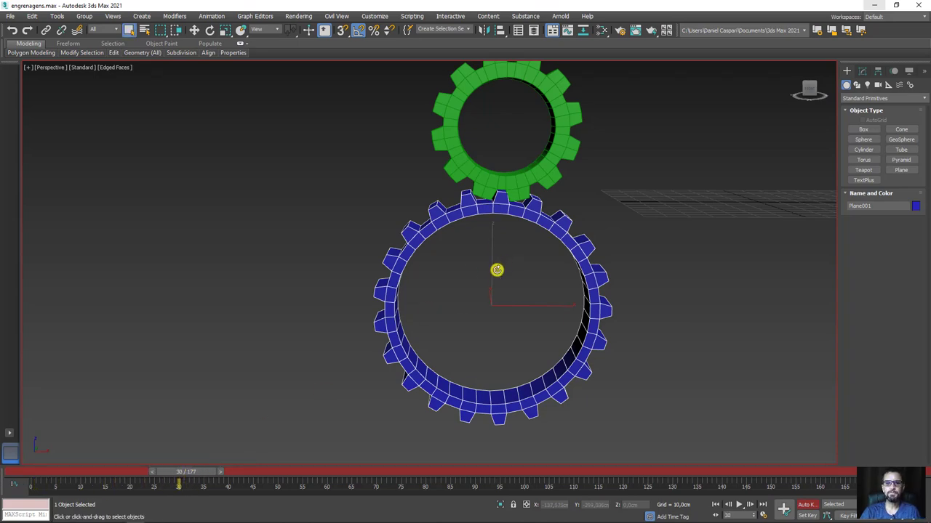
{"action": "key", "text": "e"}
{"action": "left_click_drag", "start_coordinate": [466, 256], "coordinate": [421, 270]}
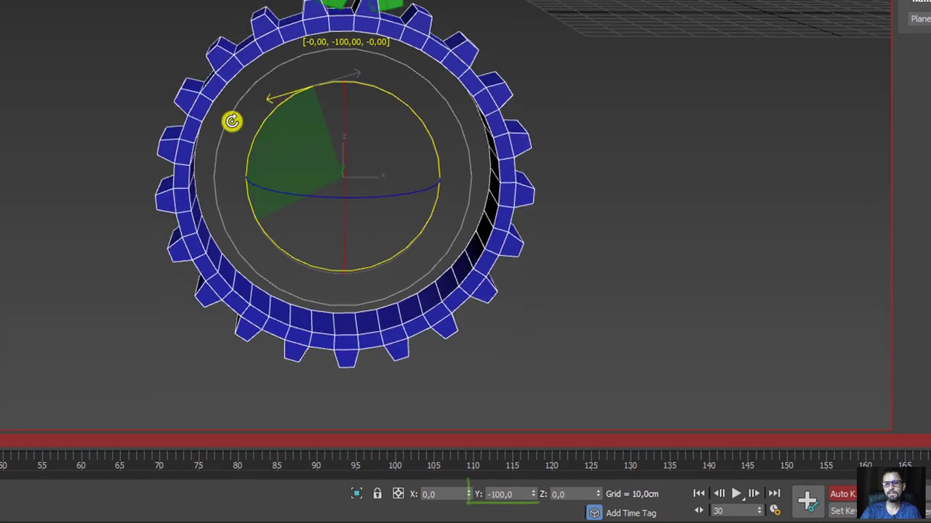
{"action": "mouse_move", "coordinate": [231, 121]}
{"action": "left_mouse_down"}
{"action": "mouse_move", "coordinate": [52, 197]}
{"action": "mouse_move", "coordinate": [58, 189]}
{"action": "left_mouse_up"}
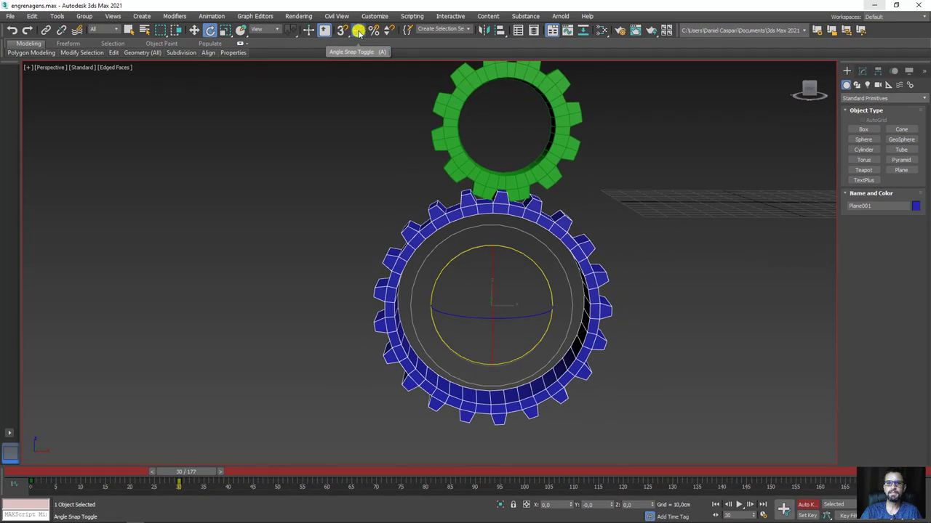
{"action": "left_click", "coordinate": [359, 32]}
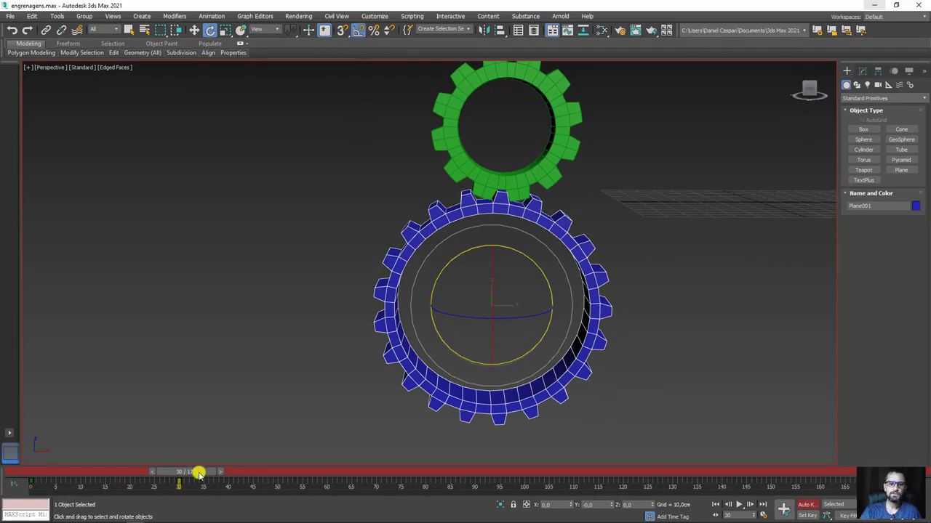
{"action": "mouse_move", "coordinate": [195, 471]}
{"action": "left_mouse_down"}
{"action": "mouse_move", "coordinate": [95, 472]}
{"action": "mouse_move", "coordinate": [731, 494]}
{"action": "mouse_move", "coordinate": [720, 490]}
{"action": "left_mouse_up"}
Rewind to frame 0 and preview the blue gear's rotation.
{"action": "left_click_drag", "start_coordinate": [208, 472], "coordinate": [4, 476]}
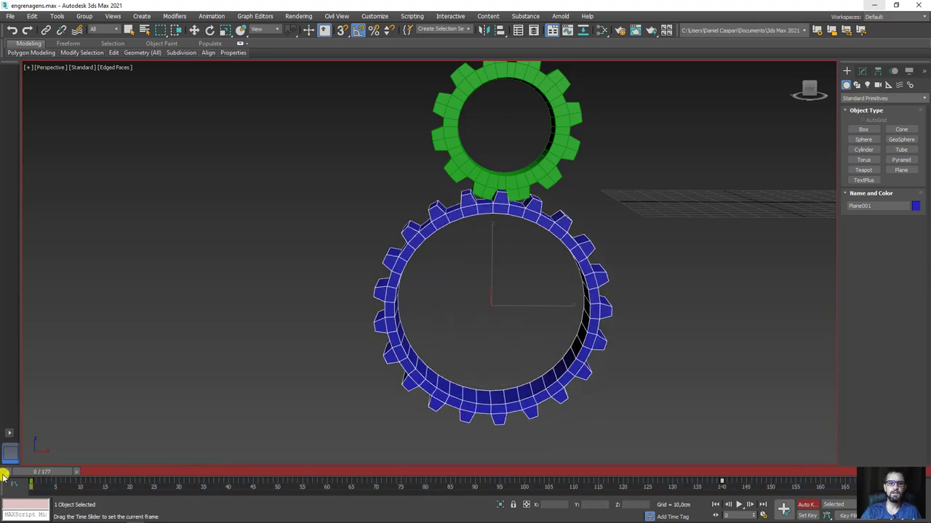
{"action": "key", "text": "e"}
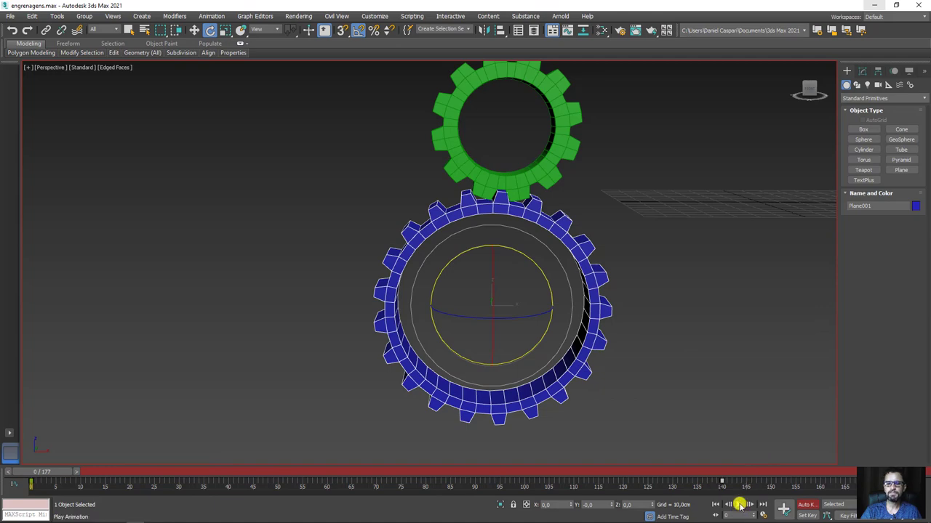
{"action": "left_click", "coordinate": [740, 505]}
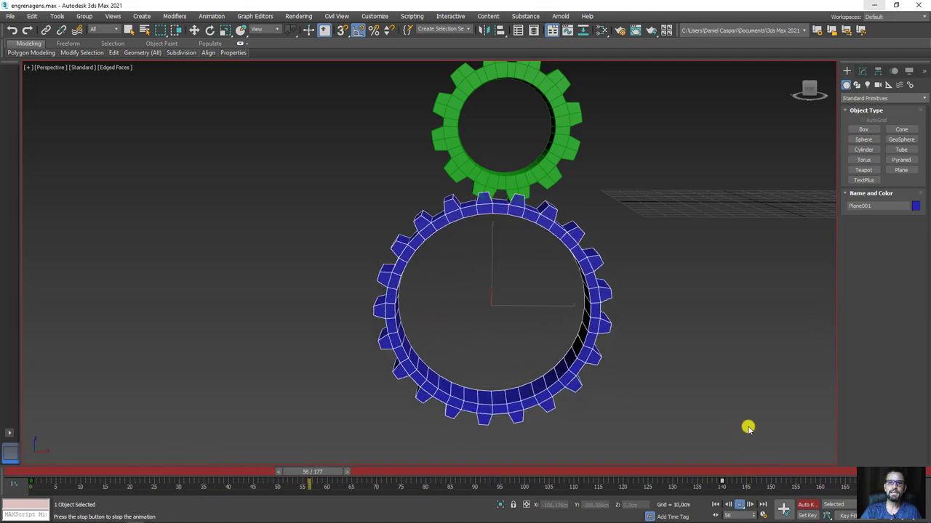
{"action": "left_click", "coordinate": [739, 505]}
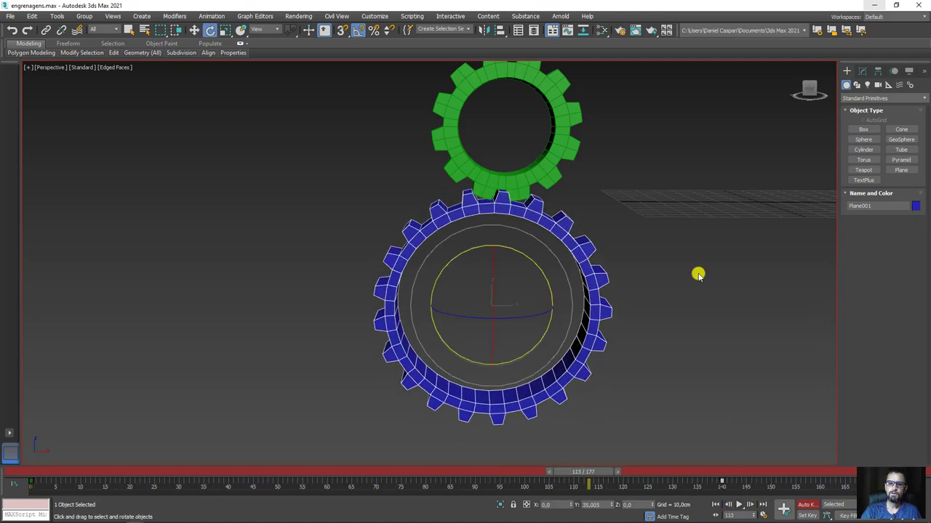
Rotate the green gear 300° about Y at frame 140 and play both gears.
{"action": "left_click", "coordinate": [518, 157]}
{"action": "middle_click_drag", "start_coordinate": [546, 186], "coordinate": [509, 169], "text": "alt"}
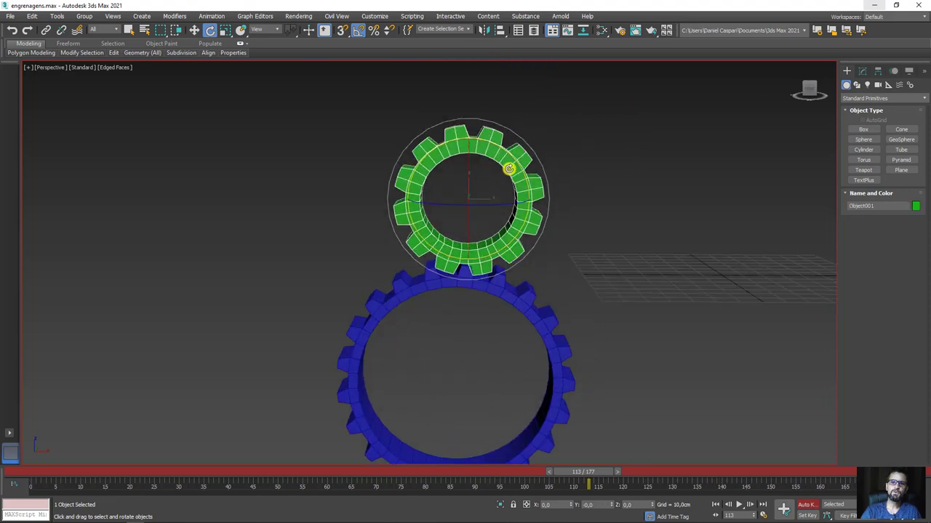
{"action": "left_click_drag", "start_coordinate": [590, 472], "coordinate": [722, 472]}
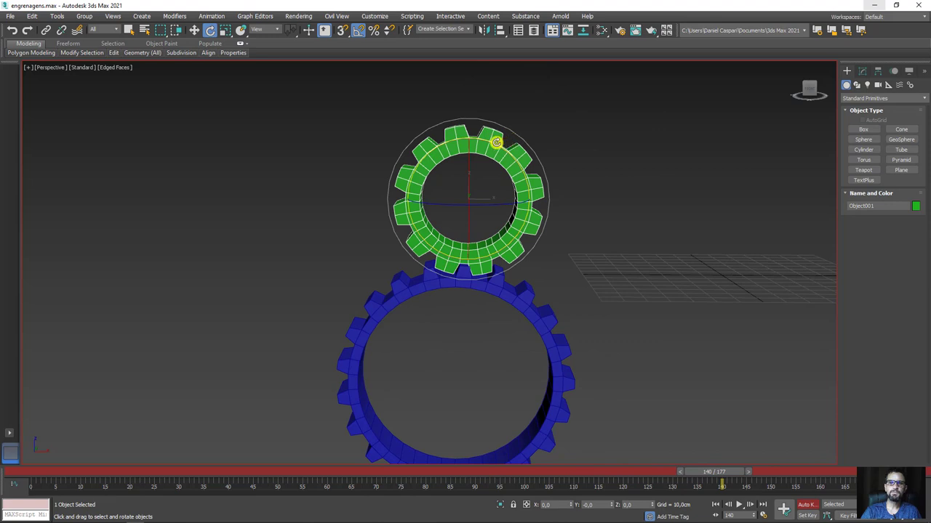
{"action": "mouse_move", "coordinate": [494, 144]}
{"action": "left_mouse_down"}
{"action": "mouse_move", "coordinate": [615, 229]}
{"action": "mouse_move", "coordinate": [615, 247]}
{"action": "mouse_move", "coordinate": [631, 260]}
{"action": "left_mouse_up"}
{"action": "left_click_drag", "start_coordinate": [717, 472], "coordinate": [2, 474]}
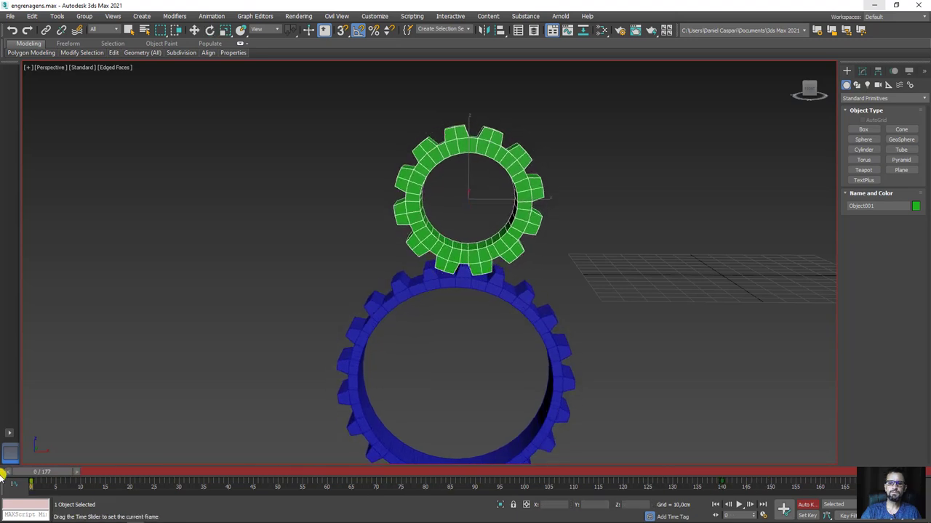
{"action": "left_click", "coordinate": [739, 504]}
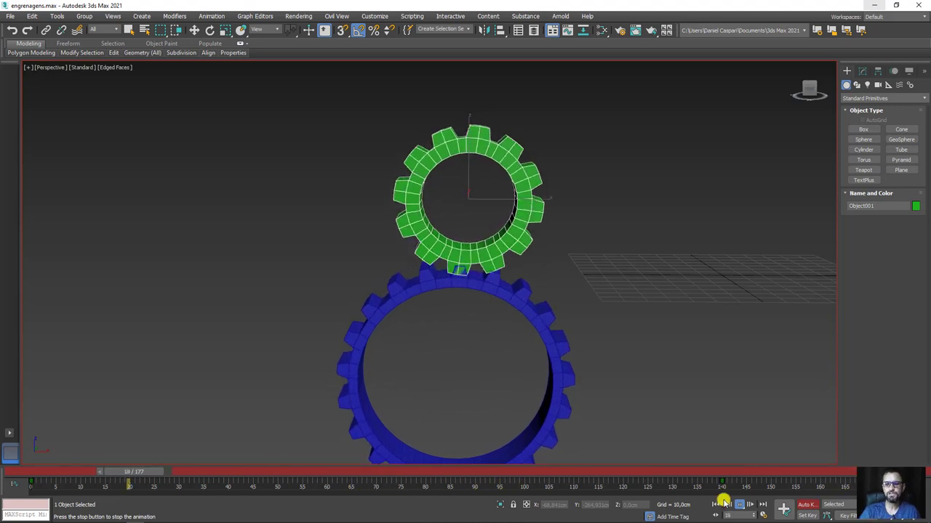
{"action": "left_click", "coordinate": [738, 505]}
In Curve Editor, make the green gear's Y Rotation keys linear.
{"action": "key", "text": "e"}
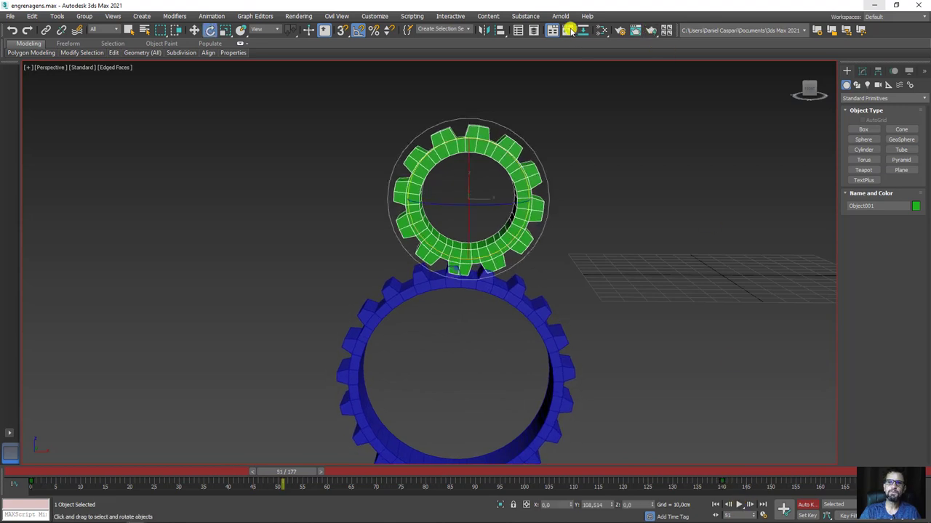
{"action": "left_click", "coordinate": [567, 31]}
{"action": "middle_click_drag", "start_coordinate": [323, 221], "coordinate": [385, 190]}
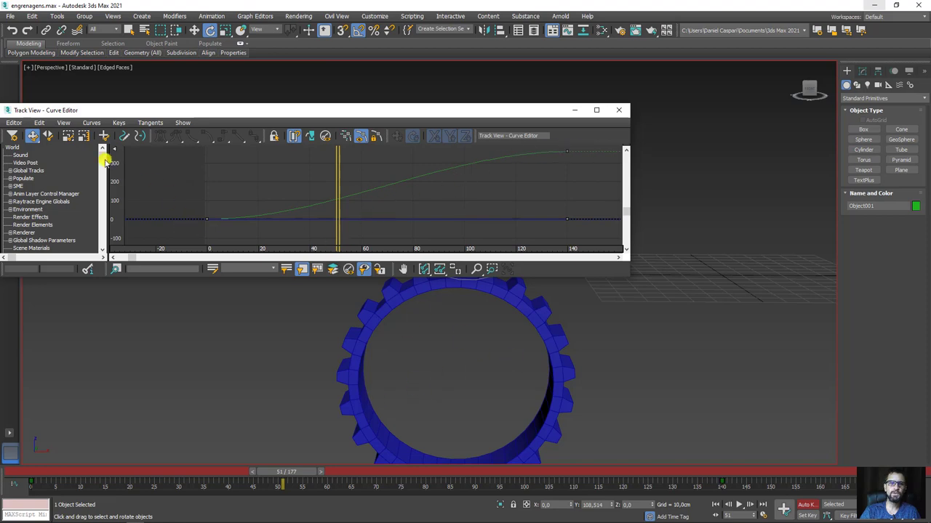
{"action": "left_click_drag", "start_coordinate": [101, 160], "coordinate": [105, 202]}
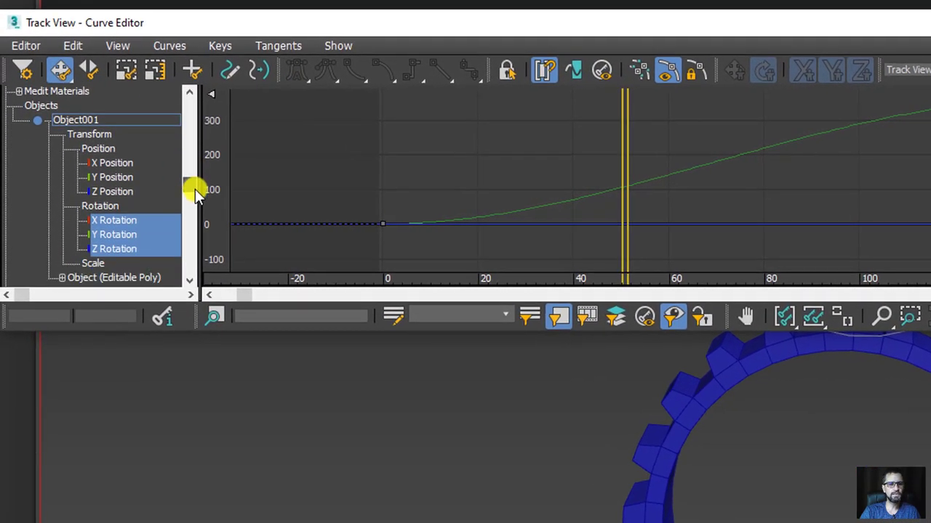
{"action": "left_click", "coordinate": [111, 205]}
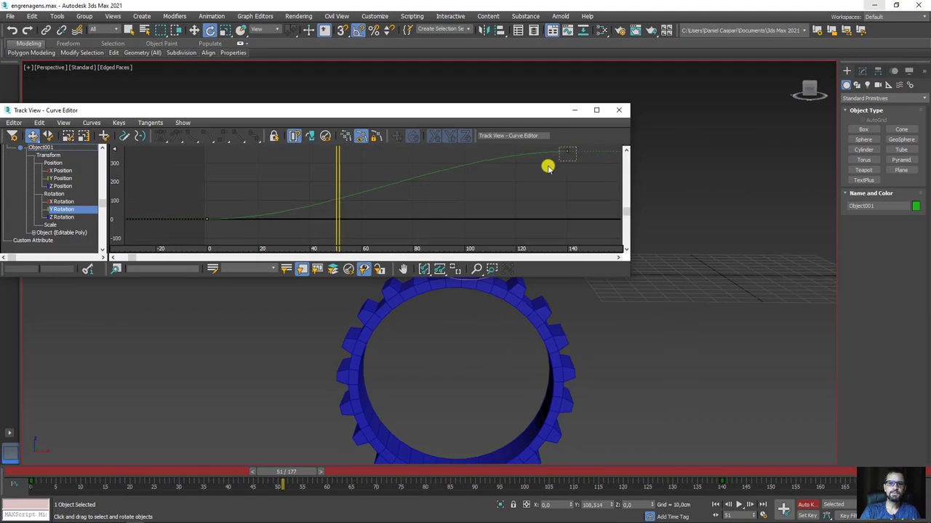
{"action": "left_click_drag", "start_coordinate": [305, 218], "coordinate": [200, 233]}
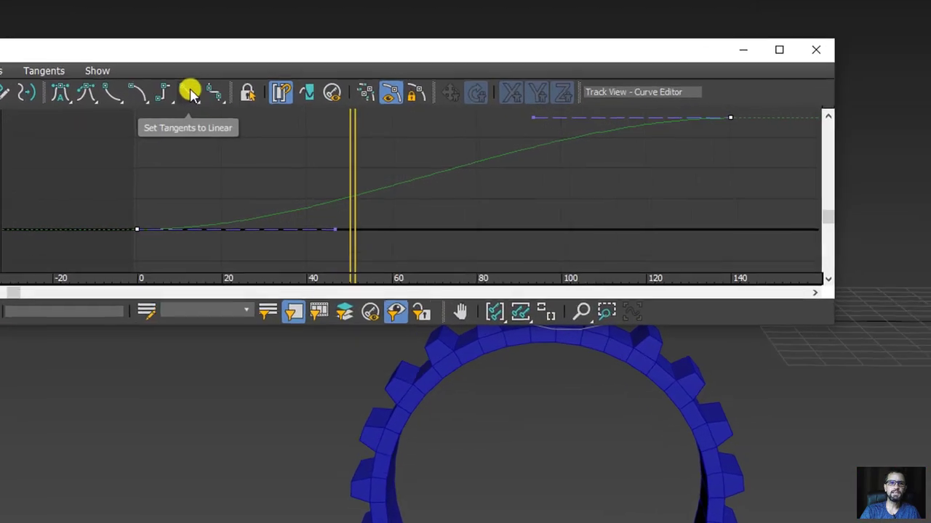
{"action": "left_click", "coordinate": [177, 83]}
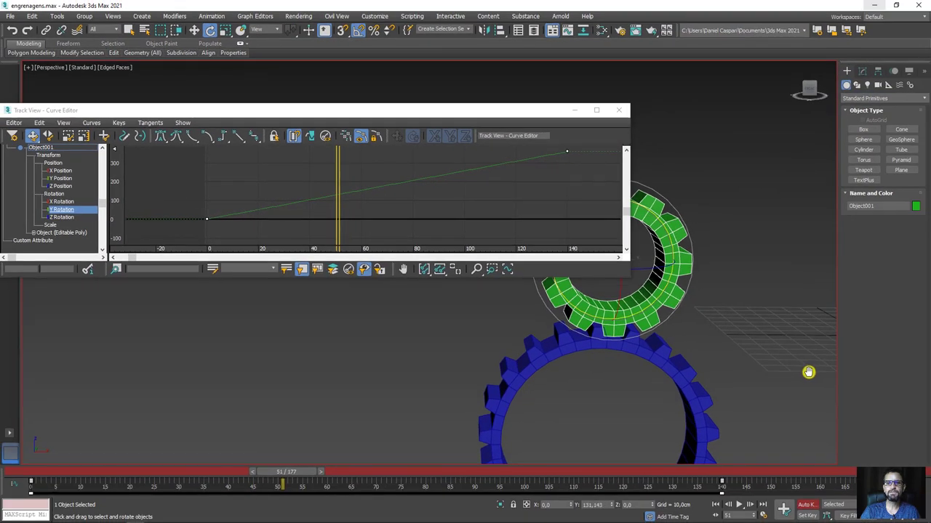
Set the blue gear's frame 0 and 140 Y Rotation keys to linear, then minimize the editor.
{"action": "middle_click_drag", "start_coordinate": [809, 372], "coordinate": [808, 215]}
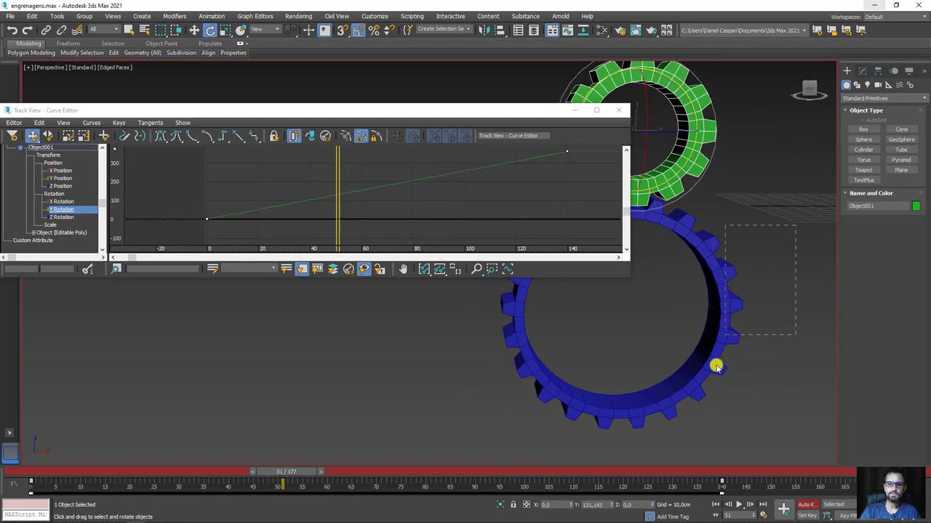
{"action": "left_click", "coordinate": [708, 412]}
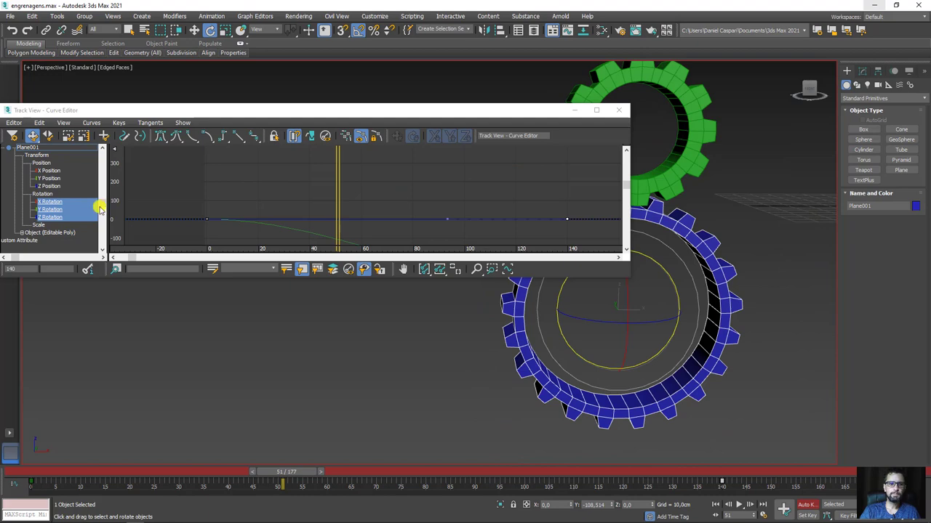
{"action": "left_click", "coordinate": [51, 210]}
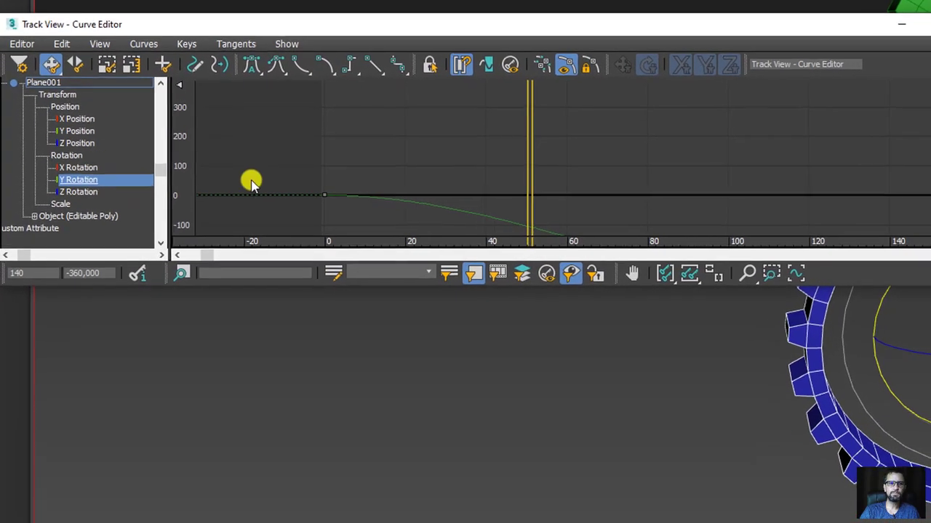
{"action": "middle_click_drag", "start_coordinate": [401, 130], "coordinate": [241, 101]}
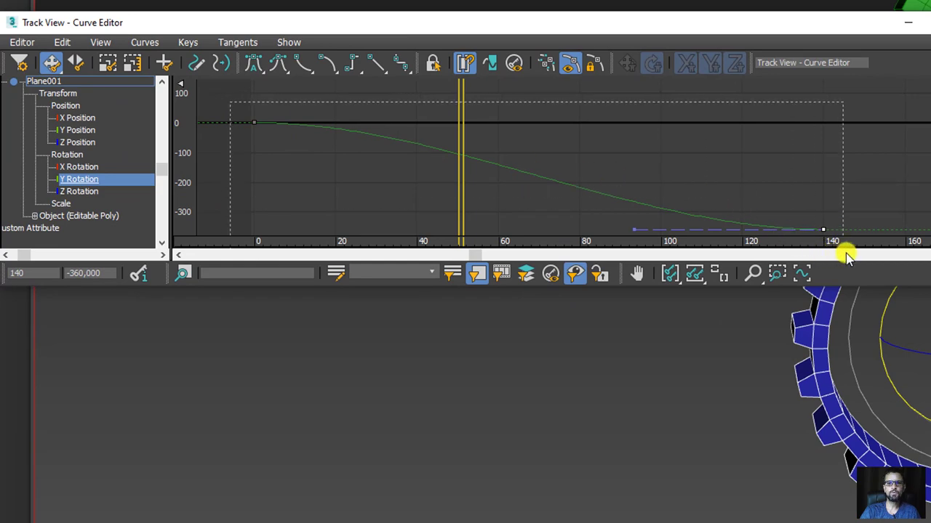
{"action": "left_click", "coordinate": [252, 120], "text": "ctrl"}
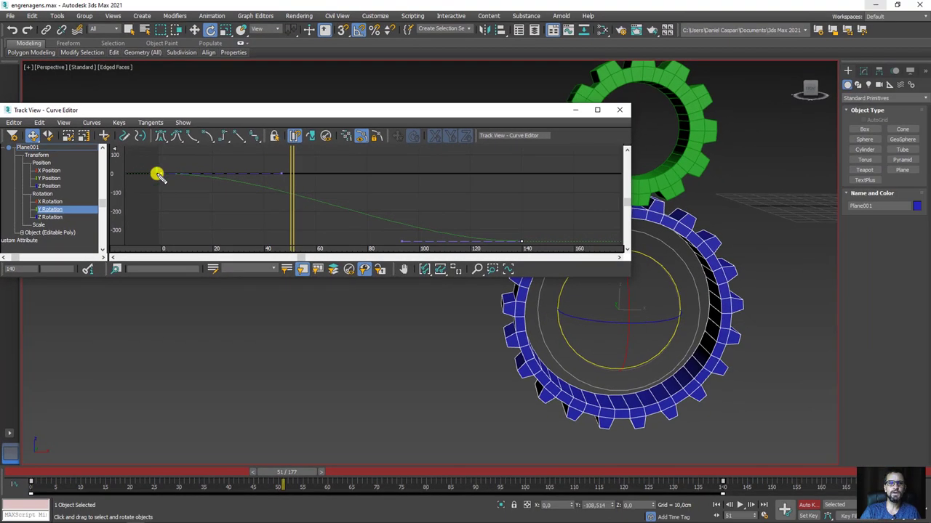
{"action": "left_click", "coordinate": [162, 173]}
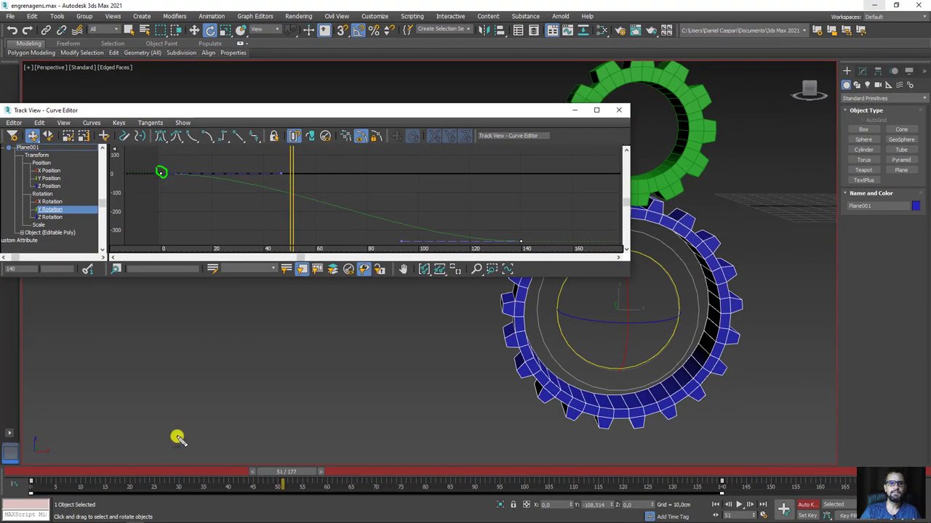
{"action": "left_click", "coordinate": [29, 482]}
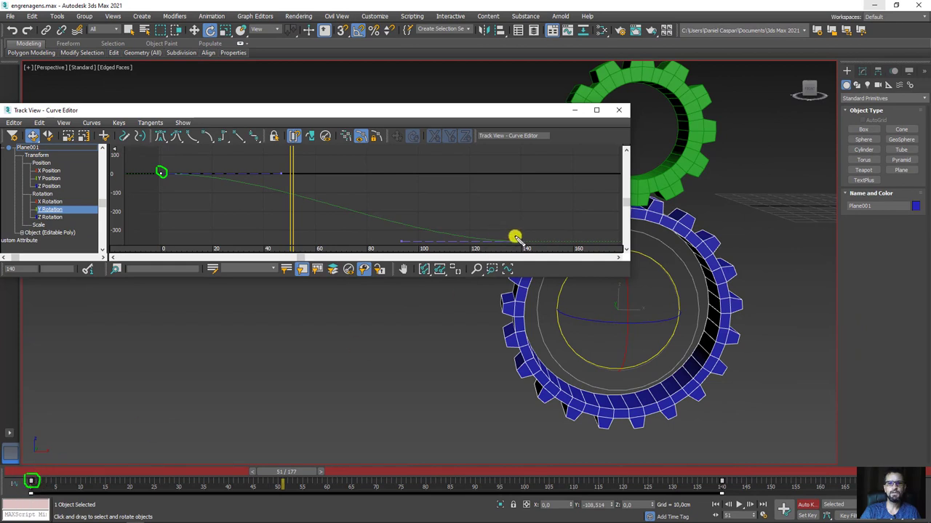
{"action": "left_click", "coordinate": [520, 240]}
{"action": "left_click", "coordinate": [721, 483]}
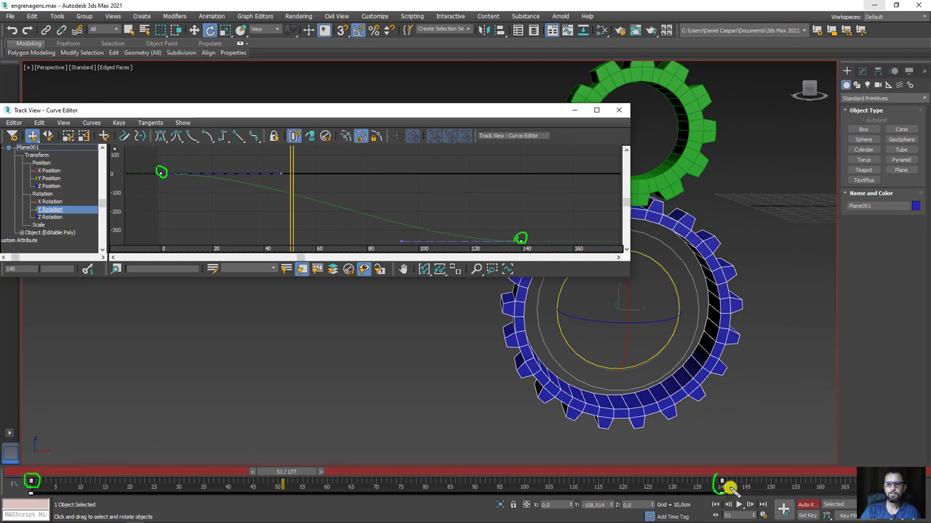
{"action": "left_click", "coordinate": [238, 138]}
{"action": "left_click", "coordinate": [574, 110]}
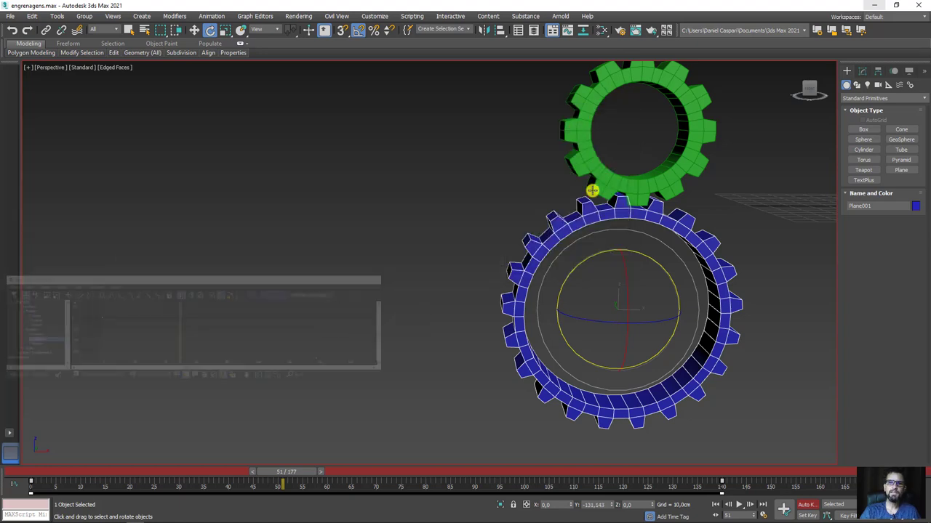
{"action": "mouse_move", "coordinate": [592, 189]}
{"action": "middle_mouse_down"}
{"action": "mouse_move", "coordinate": [550, 270]}
{"action": "mouse_move", "coordinate": [524, 266]}
{"action": "middle_mouse_up"}
Play back the gears spinning and turn Auto Key off.
{"action": "left_click", "coordinate": [741, 504]}
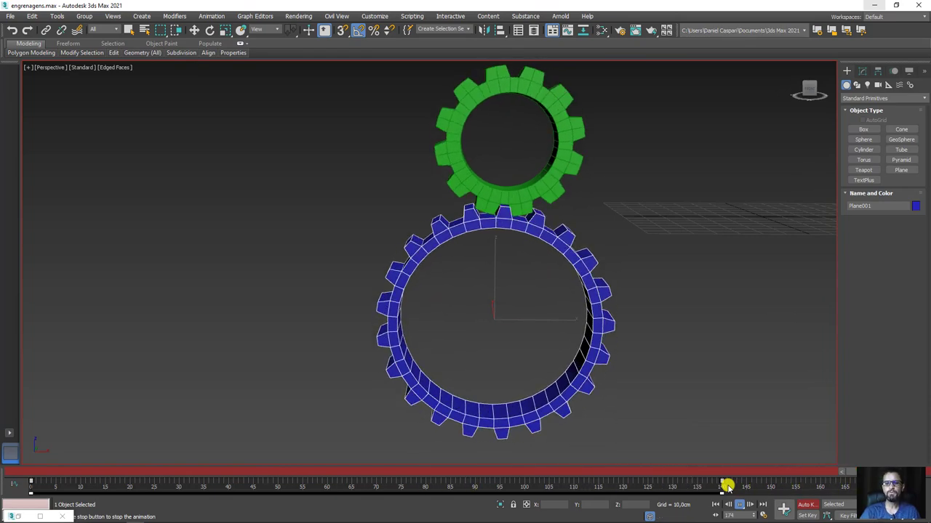
{"action": "key", "text": "e"}
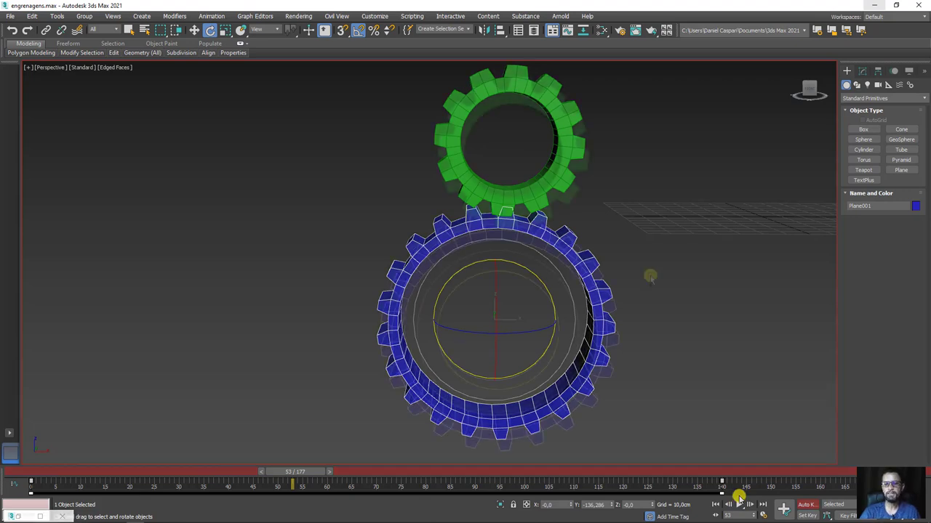
{"action": "key", "text": "n"}
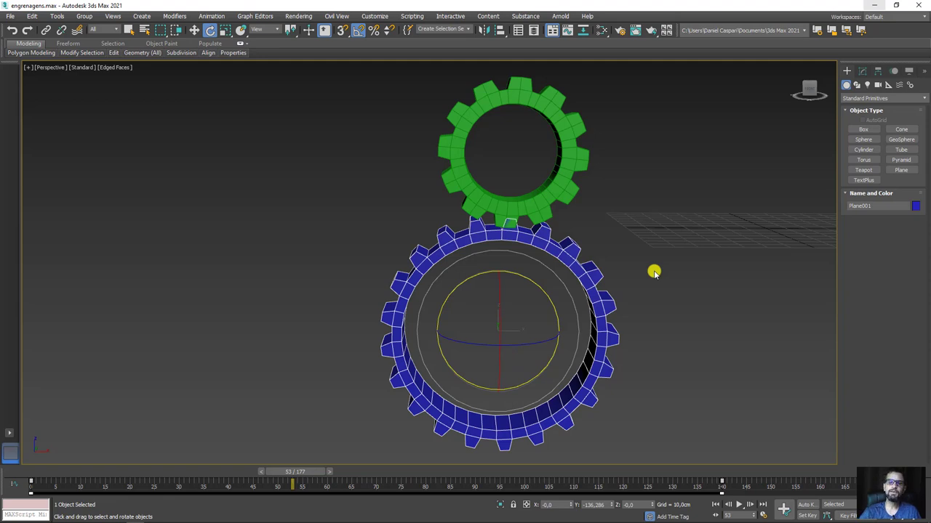
Frame the blue gear's full Y Rotation curve in Curve Editor and box-select both keys.
{"action": "left_click", "coordinate": [567, 30]}
{"action": "left_click_drag", "start_coordinate": [390, 113], "coordinate": [461, 97]}
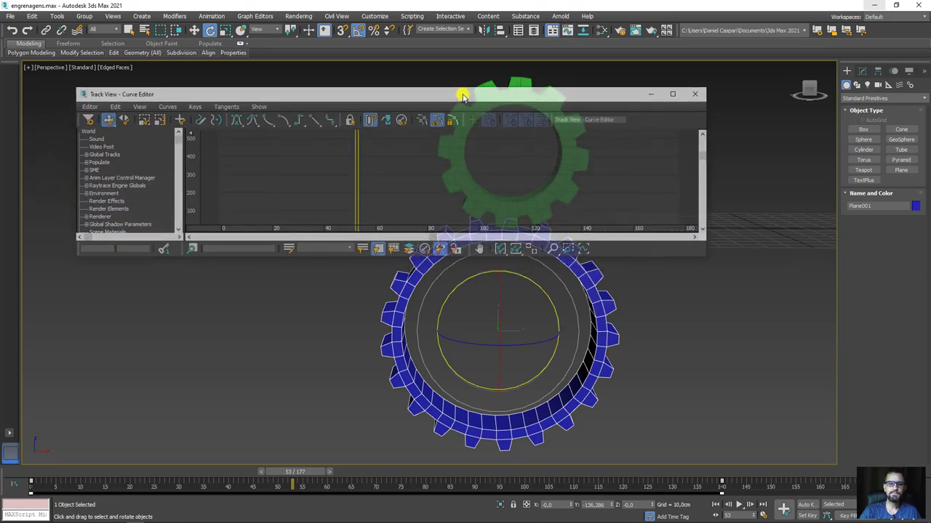
{"action": "left_click_drag", "start_coordinate": [176, 151], "coordinate": [175, 194]}
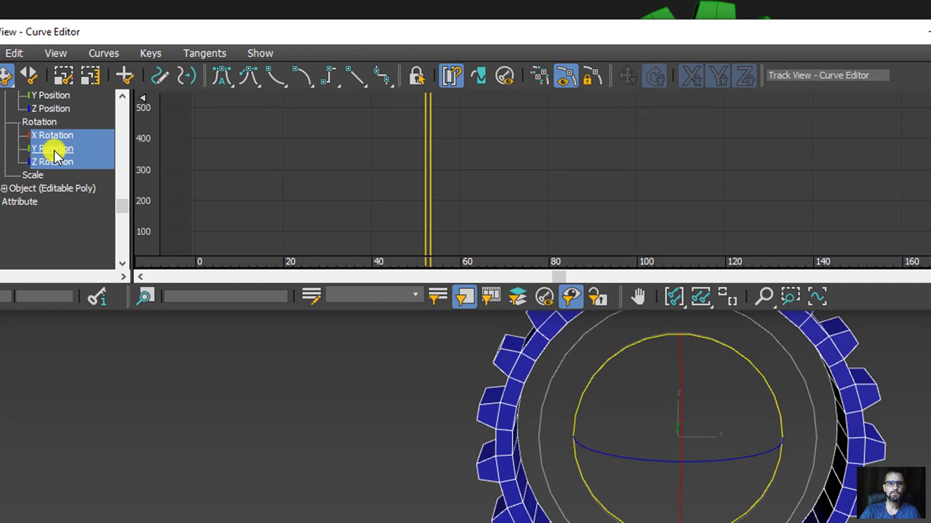
{"action": "left_click", "coordinate": [103, 159]}
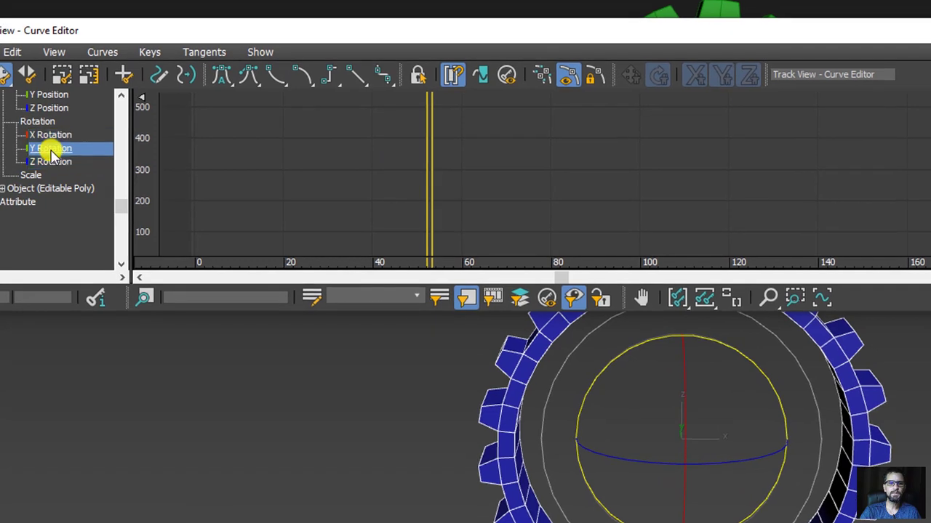
{"action": "left_click", "coordinate": [677, 297]}
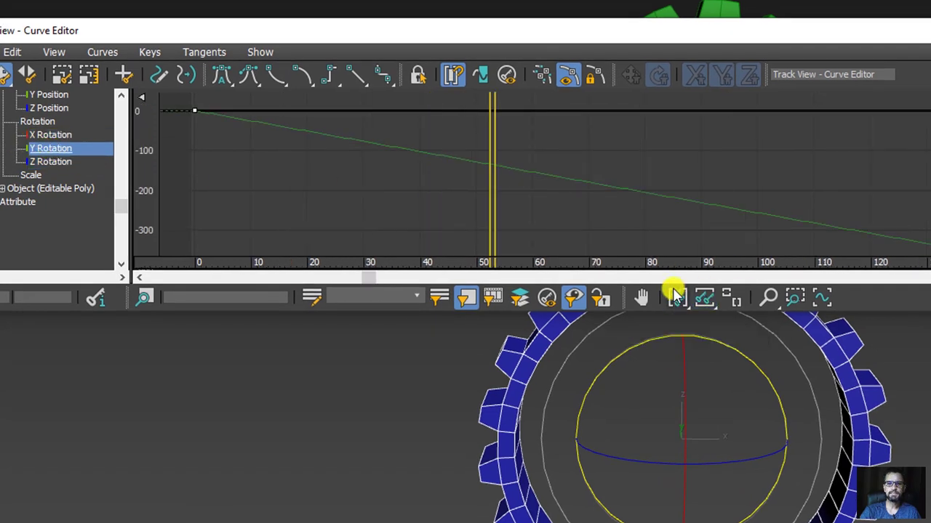
{"action": "left_click", "coordinate": [768, 297]}
{"action": "mouse_move", "coordinate": [732, 215]}
{"action": "left_mouse_down"}
{"action": "mouse_move", "coordinate": [671, 214]}
{"action": "mouse_move", "coordinate": [669, 196]}
{"action": "left_mouse_up"}
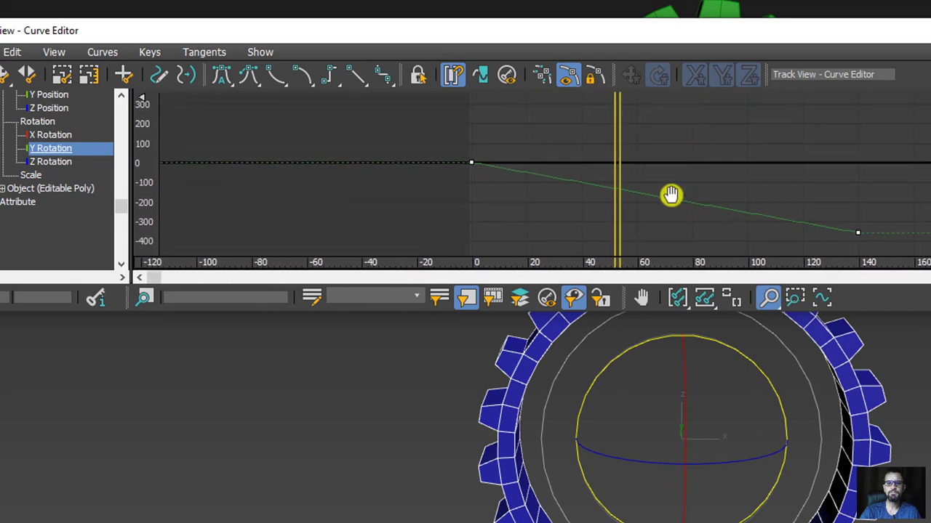
{"action": "mouse_move", "coordinate": [669, 196]}
{"action": "middle_mouse_down"}
{"action": "mouse_move", "coordinate": [461, 172]}
{"action": "mouse_move", "coordinate": [564, 141]}
{"action": "middle_mouse_up"}
{"action": "middle_click_drag", "start_coordinate": [413, 143], "coordinate": [260, 164]}
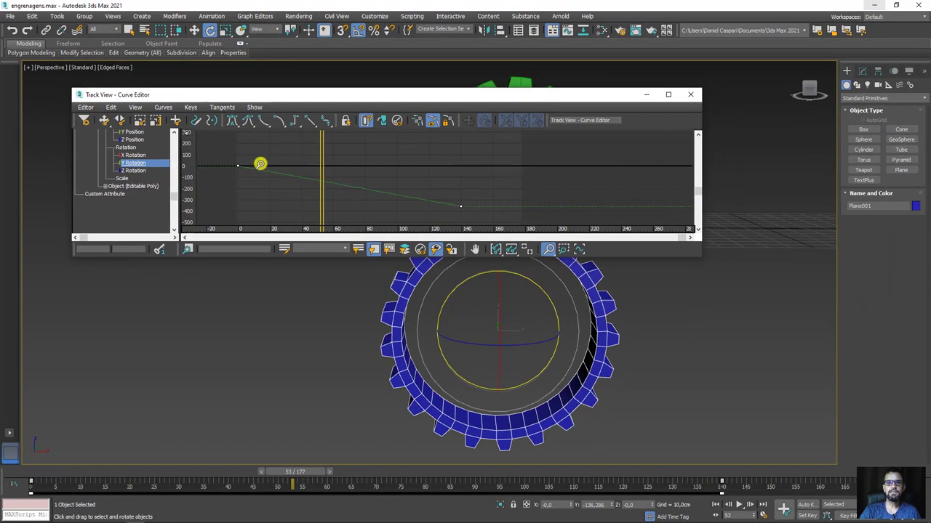
{"action": "right_click", "coordinate": [604, 190]}
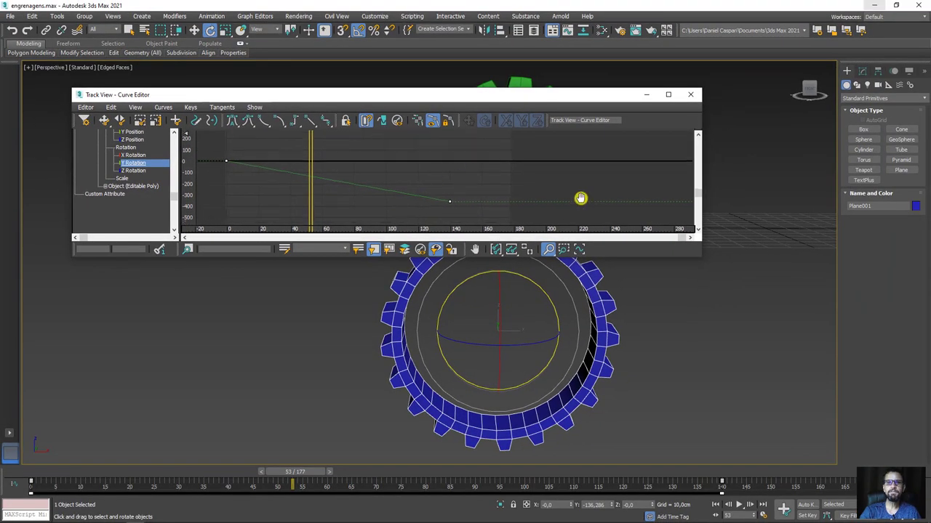
{"action": "left_click_drag", "start_coordinate": [484, 152], "coordinate": [232, 216]}
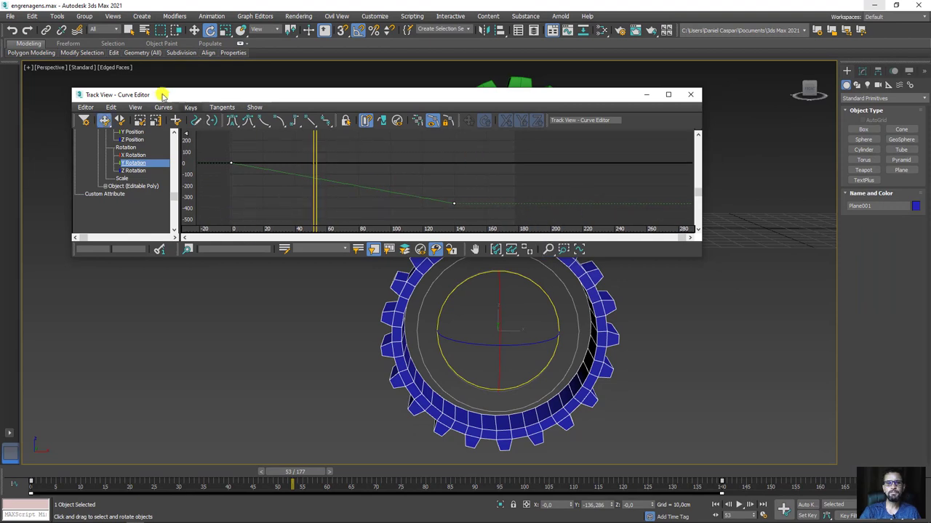
{"action": "left_click", "coordinate": [107, 107]}
{"action": "mouse_move", "coordinate": [142, 190]}
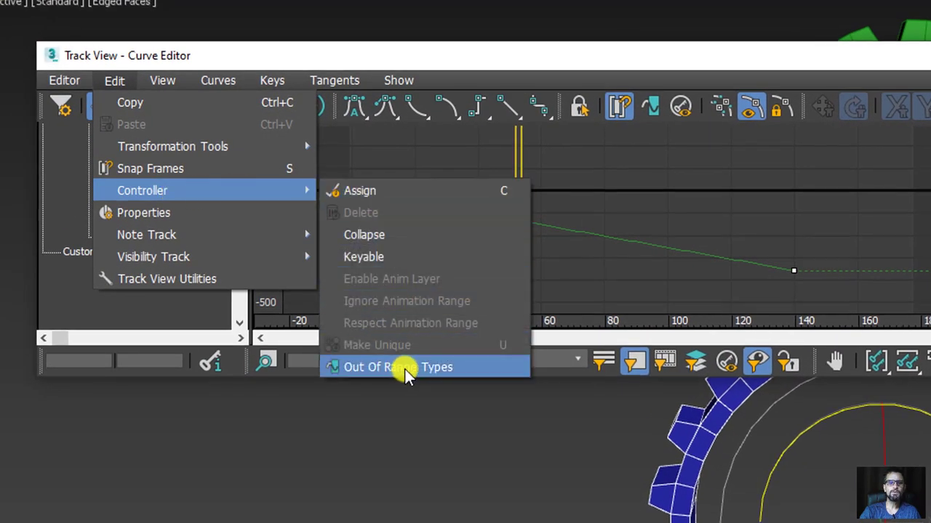
Set Loop as the in and out Out Of Range Type, check the repeating curve, then close it.
{"action": "left_click", "coordinate": [407, 368]}
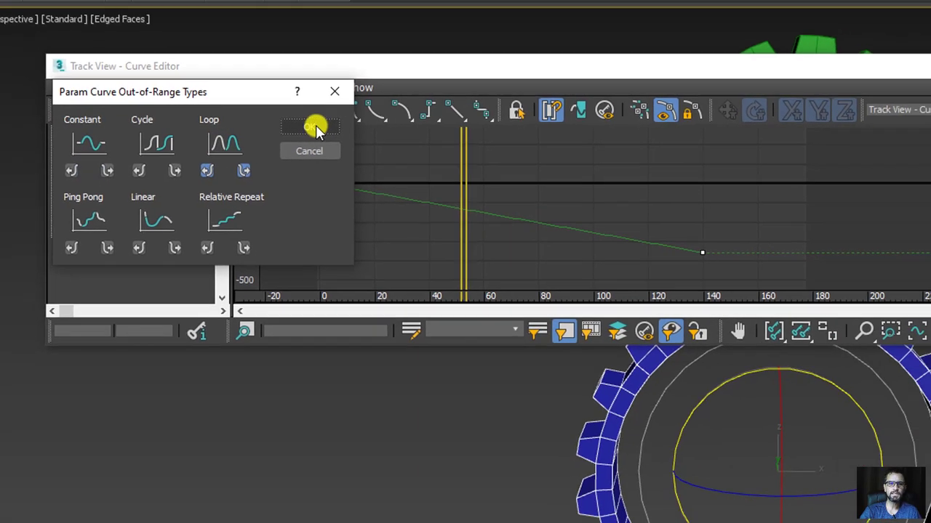
{"action": "left_click", "coordinate": [316, 125]}
{"action": "middle_click_drag", "start_coordinate": [405, 184], "coordinate": [371, 181]}
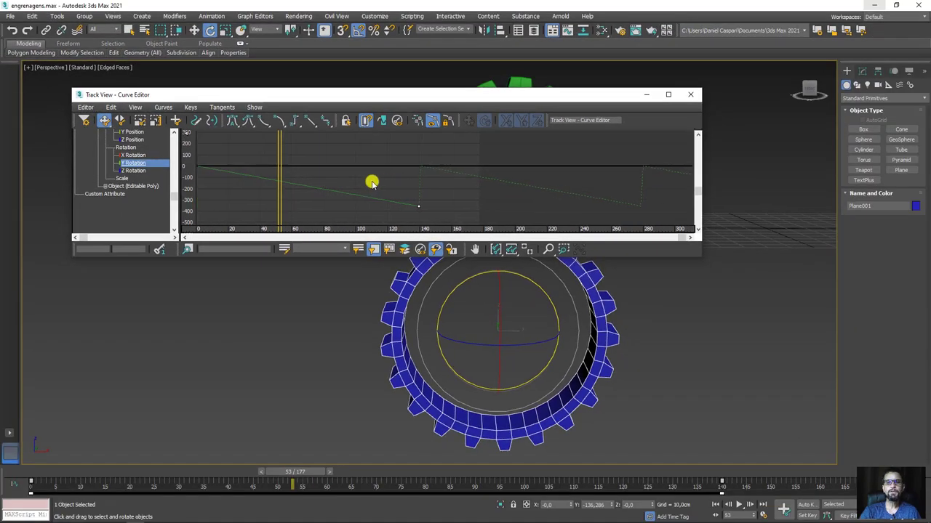
{"action": "middle_click_drag", "start_coordinate": [221, 172], "coordinate": [252, 177]}
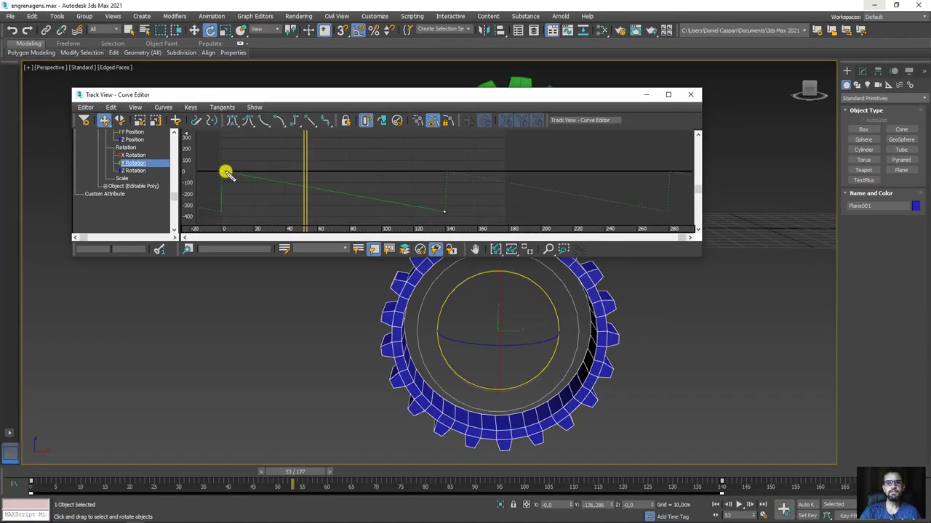
{"action": "mouse_move", "coordinate": [225, 172]}
{"action": "left_mouse_down"}
{"action": "mouse_move", "coordinate": [447, 212]}
{"action": "mouse_move", "coordinate": [446, 174]}
{"action": "mouse_move", "coordinate": [499, 182]}
{"action": "left_mouse_up"}
{"action": "mouse_move", "coordinate": [558, 218]}
{"action": "left_mouse_down"}
{"action": "mouse_move", "coordinate": [839, 268]}
{"action": "mouse_move", "coordinate": [848, 194]}
{"action": "mouse_move", "coordinate": [914, 214]}
{"action": "left_mouse_up"}
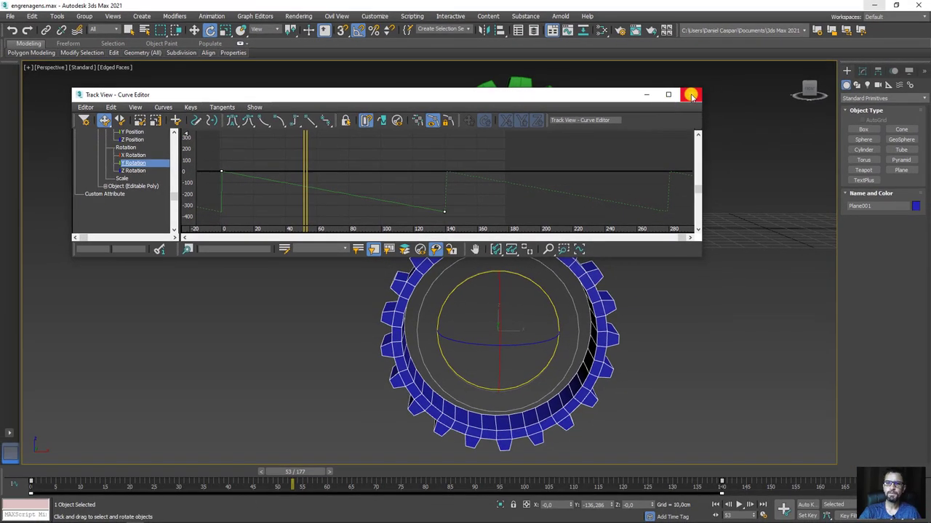
{"action": "left_click", "coordinate": [689, 95]}
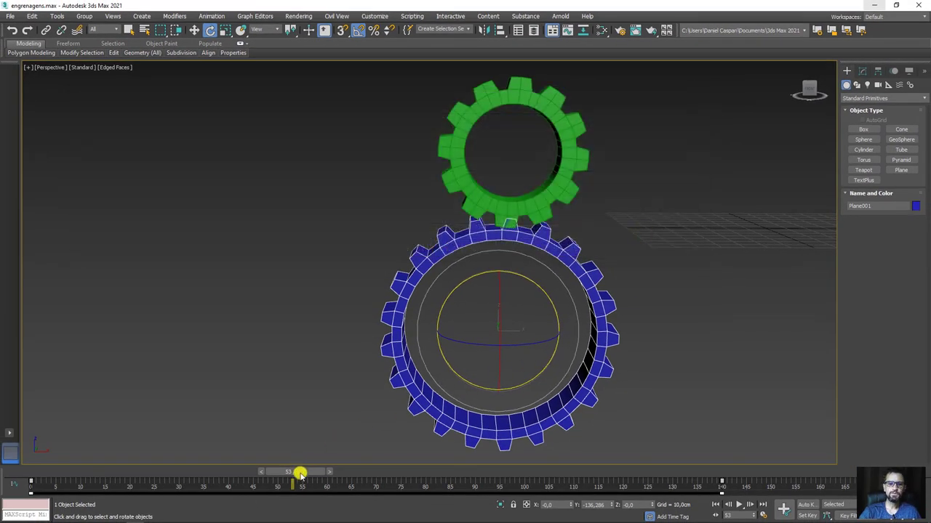
Scrub to frames 140 and 172 to check the gears' positions.
{"action": "mouse_move", "coordinate": [300, 474]}
{"action": "left_mouse_down"}
{"action": "mouse_move", "coordinate": [629, 474]}
{"action": "mouse_move", "coordinate": [720, 463]}
{"action": "left_mouse_up"}
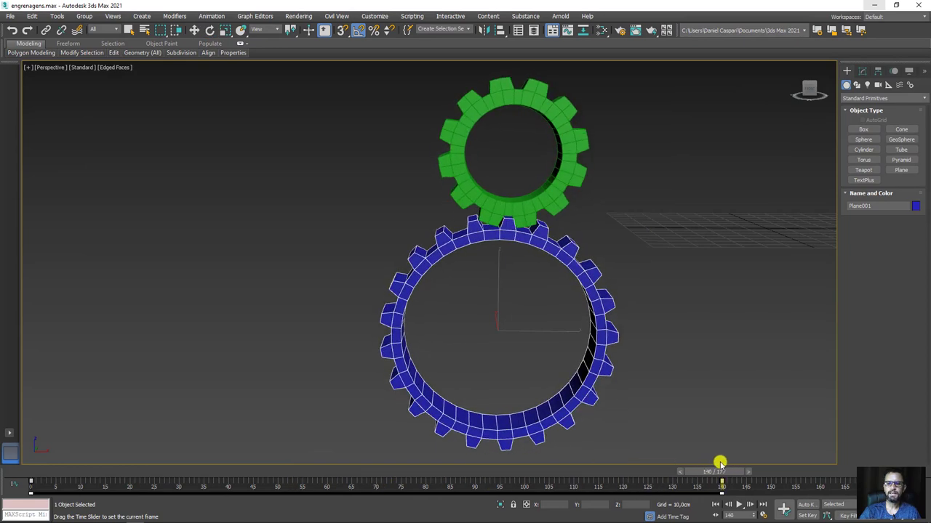
{"action": "key", "text": "e"}
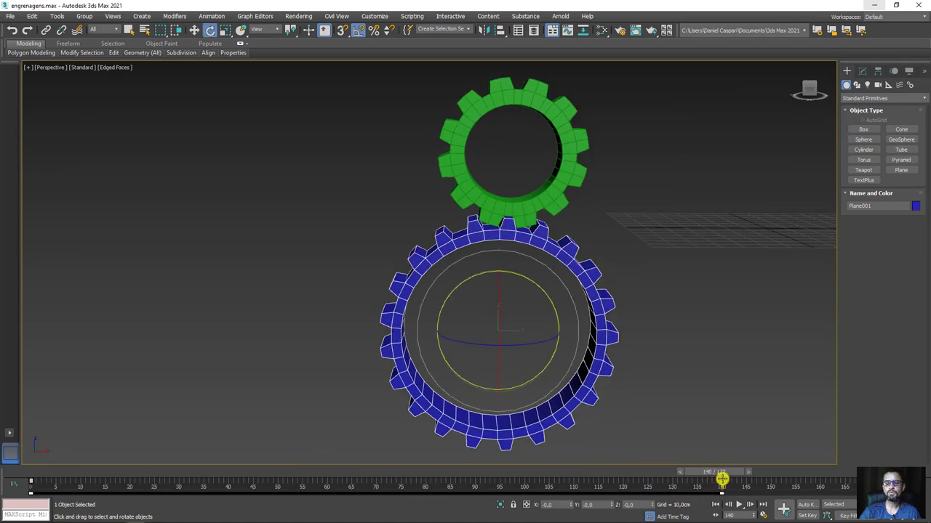
{"action": "mouse_move", "coordinate": [713, 474]}
{"action": "left_mouse_down"}
{"action": "mouse_move", "coordinate": [875, 469]}
{"action": "mouse_move", "coordinate": [769, 457]}
{"action": "mouse_move", "coordinate": [648, 470]}
{"action": "mouse_move", "coordinate": [852, 469]}
{"action": "mouse_move", "coordinate": [219, 463]}
{"action": "mouse_move", "coordinate": [551, 471]}
{"action": "left_mouse_up"}
{"action": "key", "text": "e"}
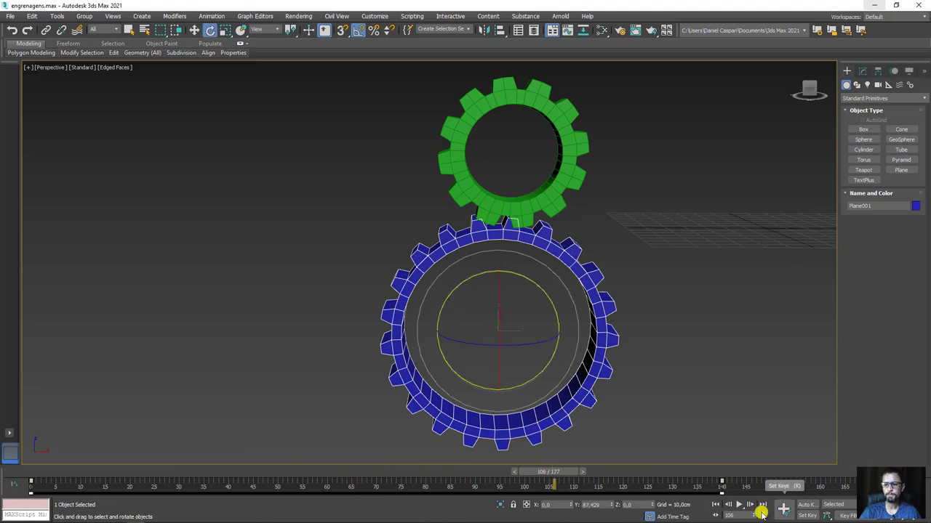
Set the animation End Time to 500 frames and play back the looping gears.
{"action": "left_click", "coordinate": [761, 513]}
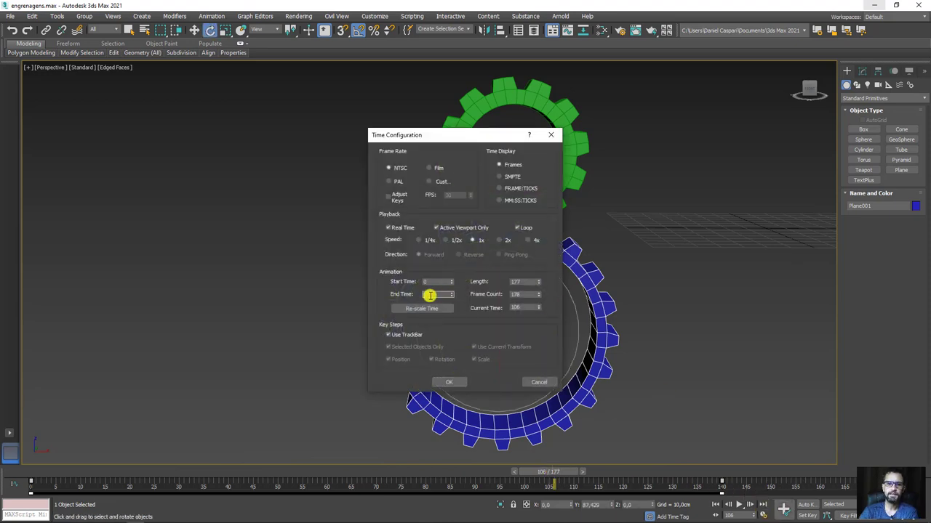
{"action": "key", "text": "Return"}
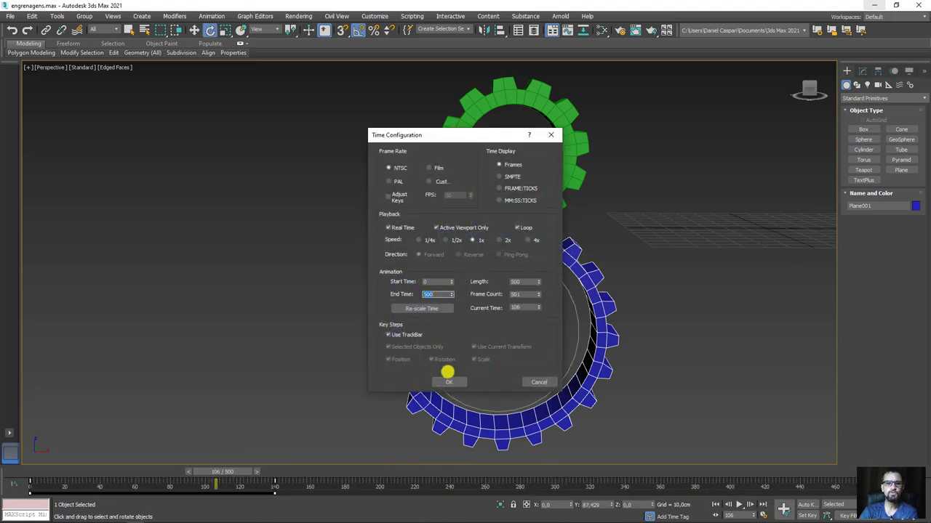
{"action": "left_click", "coordinate": [451, 384]}
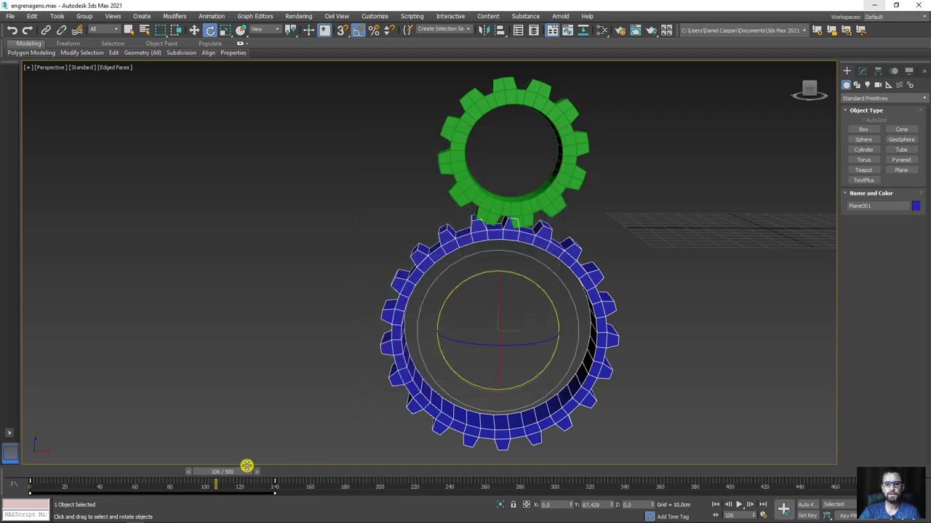
{"action": "left_click_drag", "start_coordinate": [228, 471], "coordinate": [491, 472]}
{"action": "left_click", "coordinate": [745, 504]}
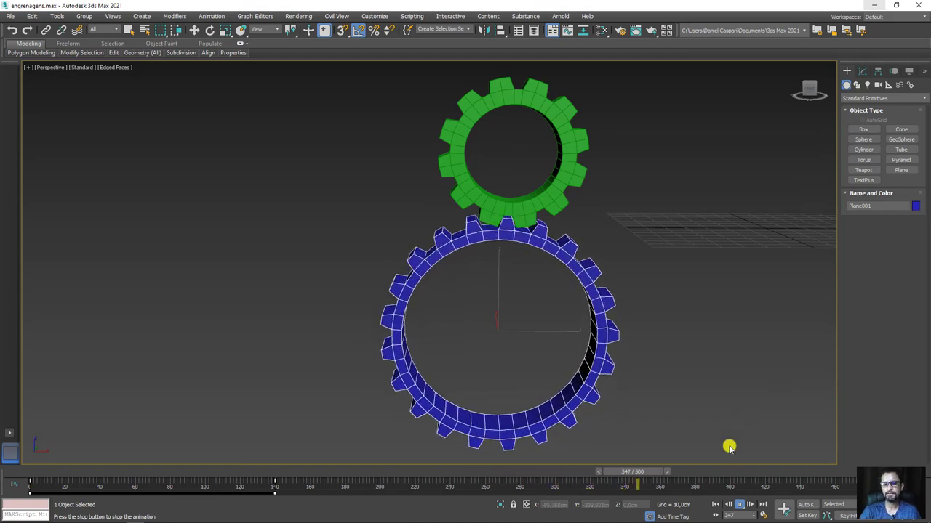
{"action": "left_click", "coordinate": [740, 503]}
{"action": "key", "text": "e"}
{"action": "left_click", "coordinate": [571, 150]}
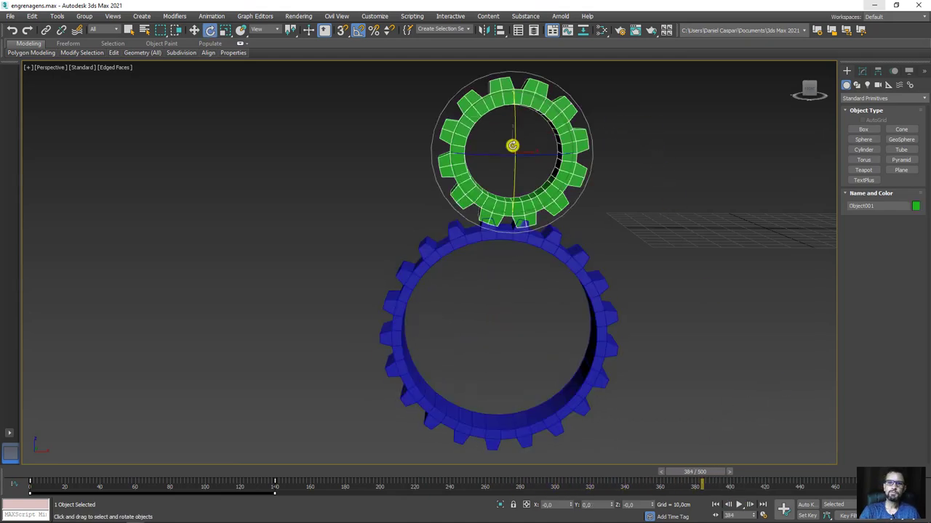
Open the Curve Editor, move it aside and zoom the graph out to show the whole curve.
{"action": "left_click", "coordinate": [556, 33]}
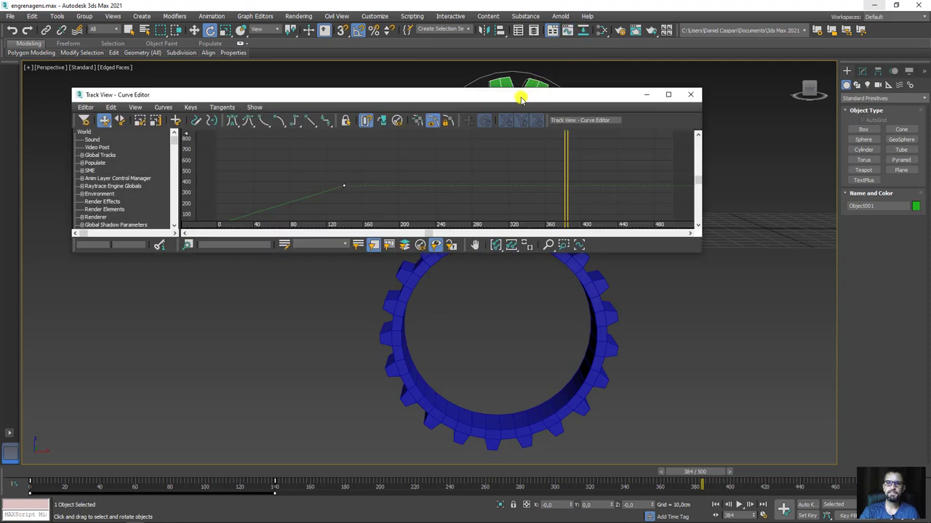
{"action": "left_click_drag", "start_coordinate": [521, 98], "coordinate": [606, 96]}
{"action": "left_click", "coordinate": [595, 241]}
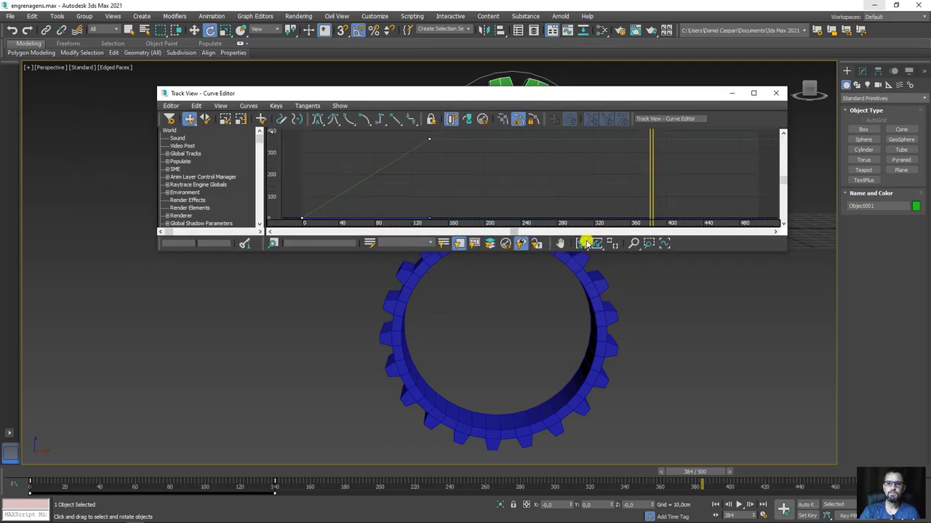
{"action": "left_click", "coordinate": [630, 243]}
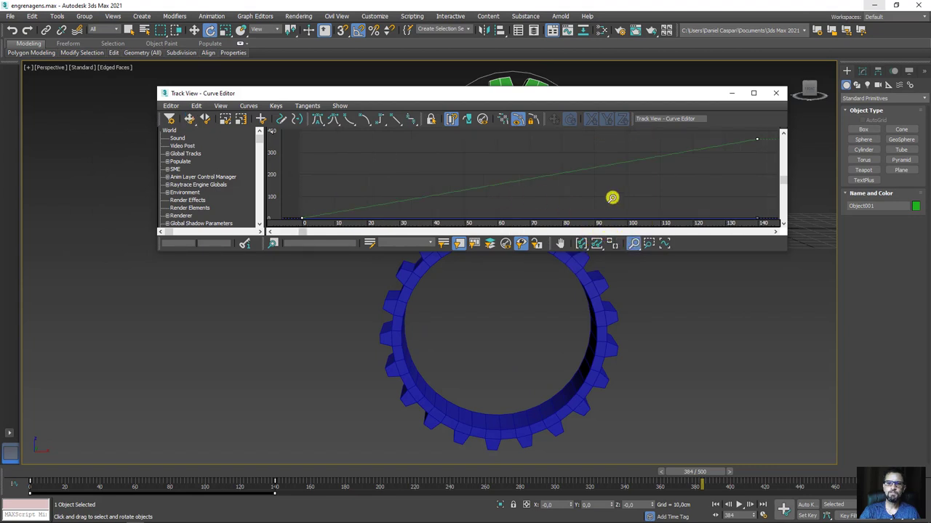
{"action": "left_click_drag", "start_coordinate": [613, 197], "coordinate": [417, 160]}
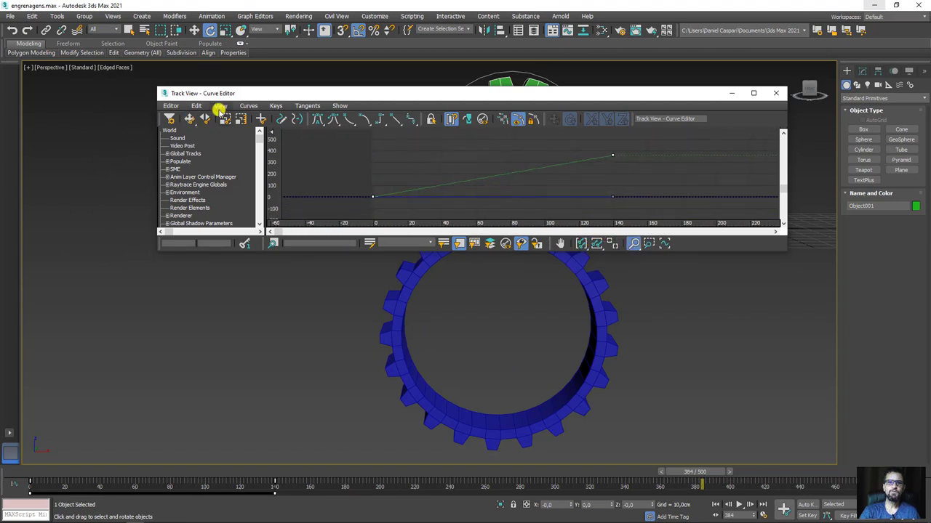
{"action": "right_click", "coordinate": [385, 157]}
{"action": "left_click_drag", "start_coordinate": [345, 140], "coordinate": [475, 179]}
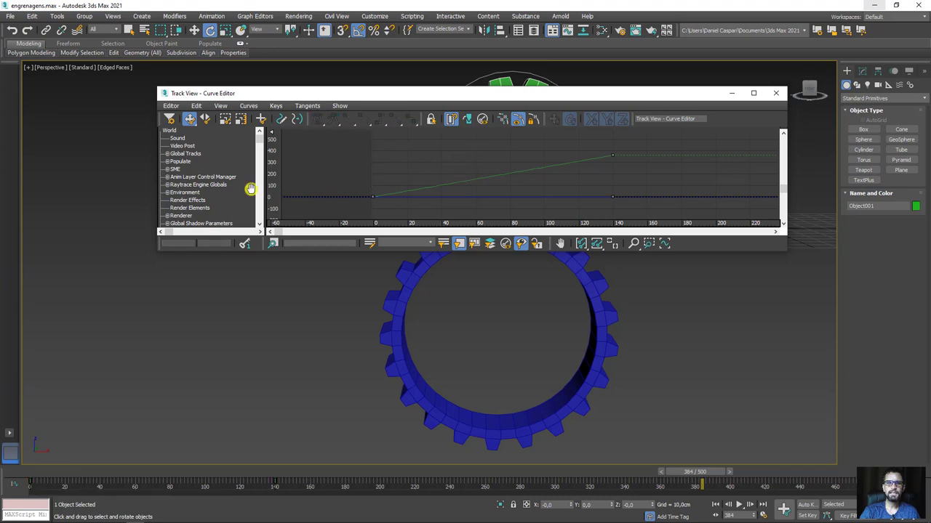
{"action": "left_click_drag", "start_coordinate": [263, 142], "coordinate": [256, 186]}
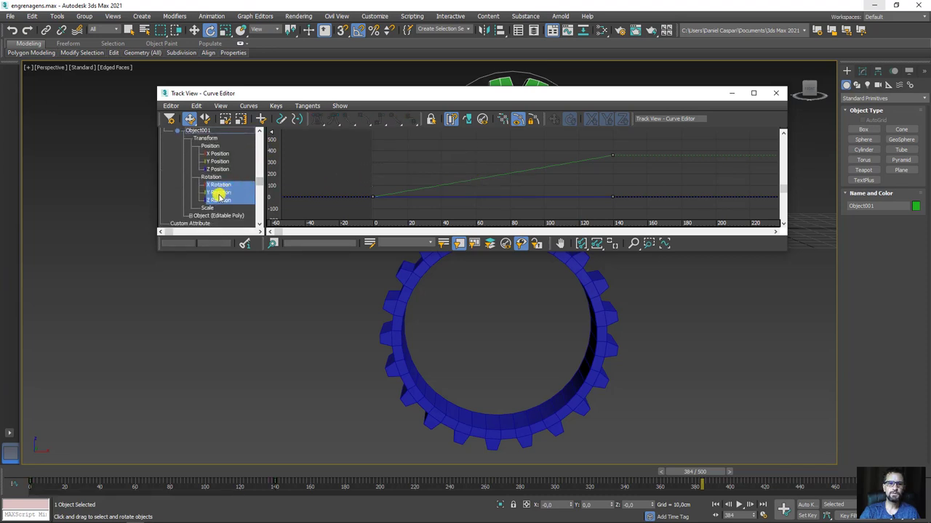
Select both Y Rotation keys and set their out-of-range type to Cycle.
{"action": "left_click", "coordinate": [219, 193]}
{"action": "left_click_drag", "start_coordinate": [334, 143], "coordinate": [657, 214]}
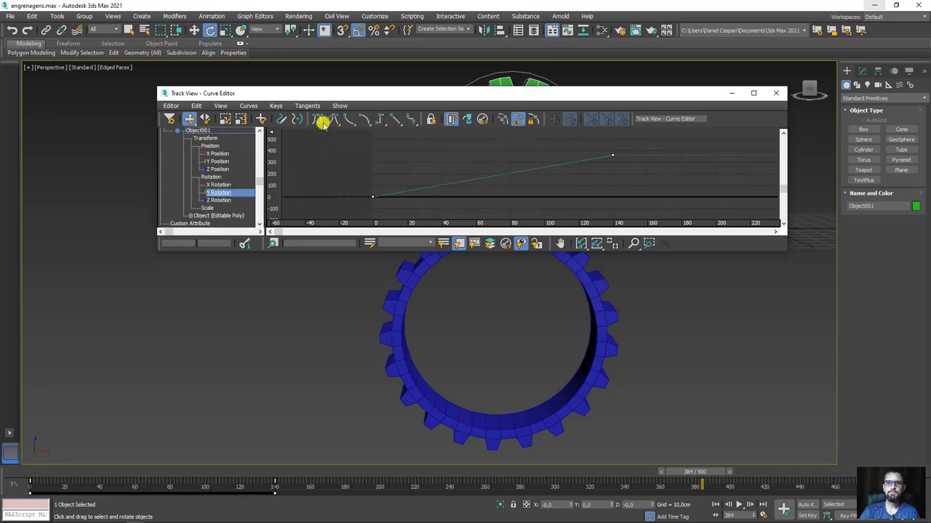
{"action": "left_click", "coordinate": [198, 107]}
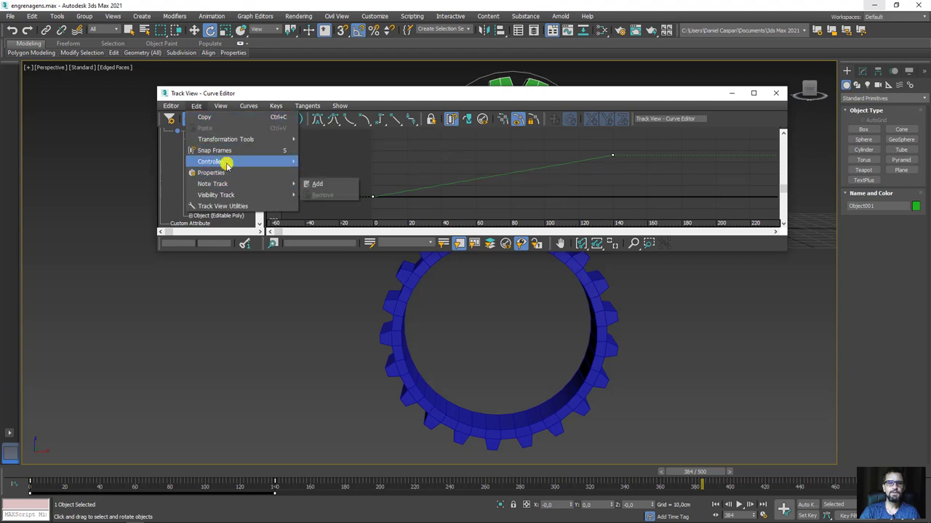
{"action": "mouse_move", "coordinate": [211, 162]}
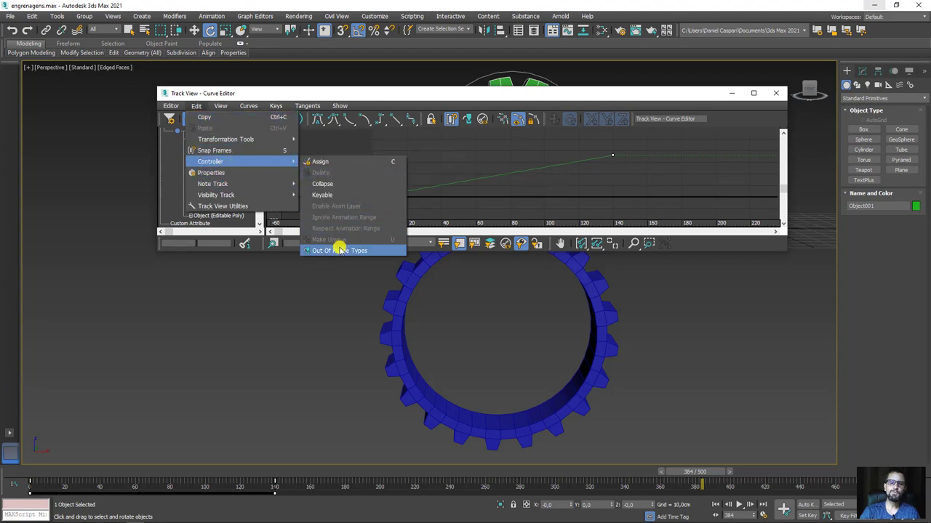
{"action": "left_click", "coordinate": [339, 249]}
{"action": "left_click", "coordinate": [310, 130]}
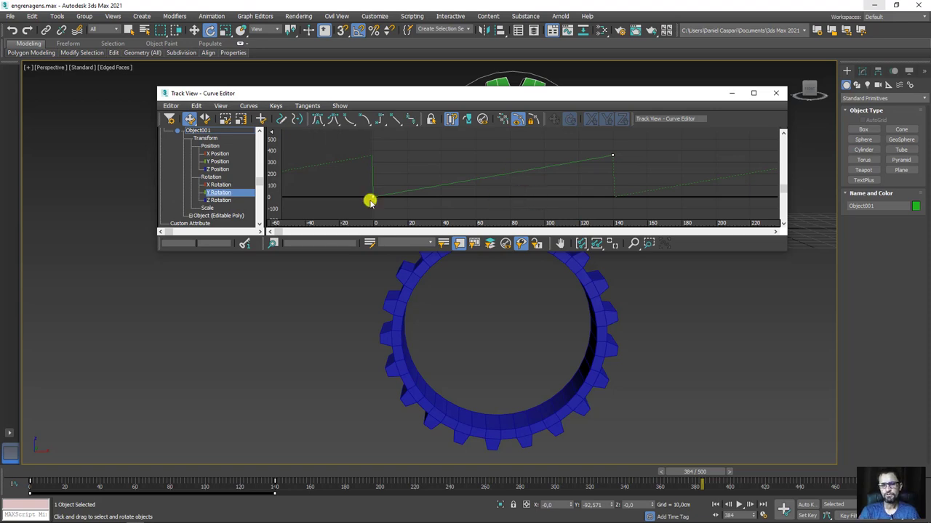
{"action": "left_click_drag", "start_coordinate": [542, 94], "coordinate": [412, 153]}
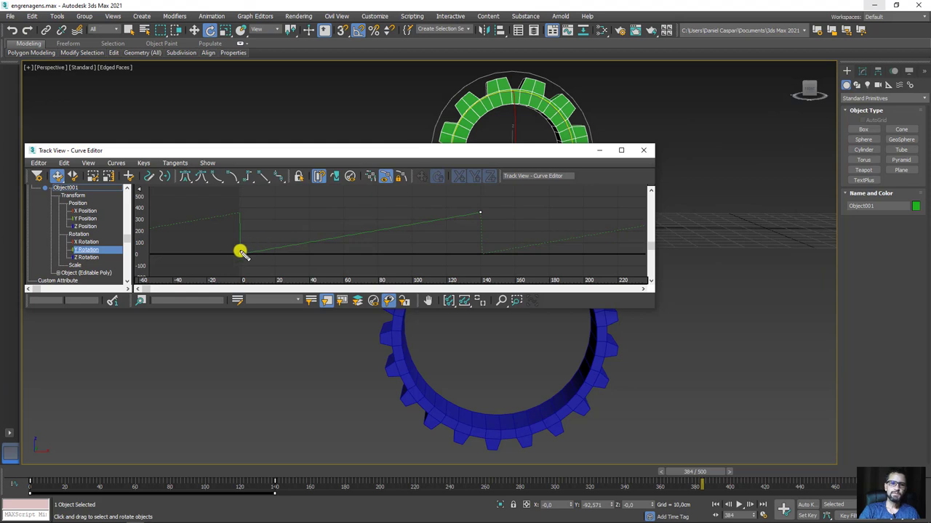
{"action": "left_click_drag", "start_coordinate": [281, 249], "coordinate": [479, 210]}
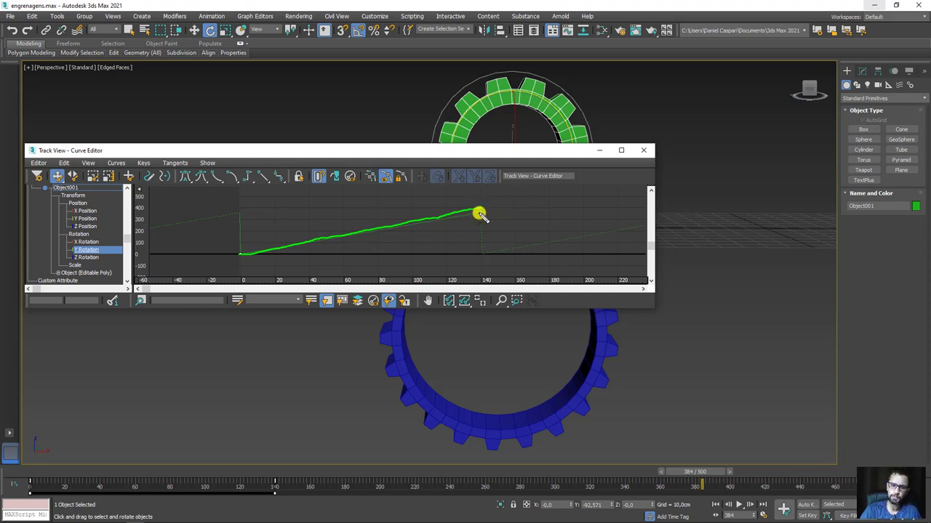
{"action": "left_click_drag", "start_coordinate": [479, 213], "coordinate": [479, 254]}
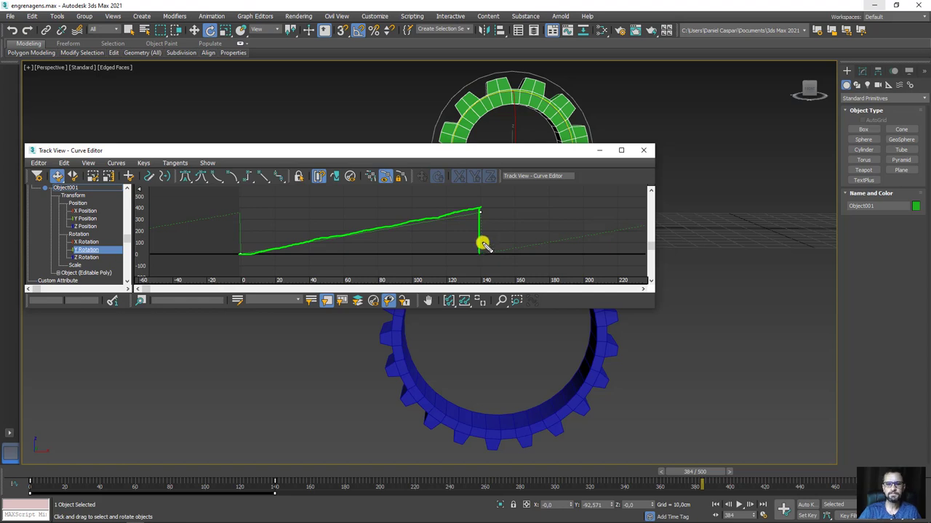
{"action": "mouse_move", "coordinate": [255, 251]}
{"action": "left_mouse_down"}
{"action": "mouse_move", "coordinate": [598, 175]}
{"action": "mouse_move", "coordinate": [852, 86]}
{"action": "left_mouse_up"}
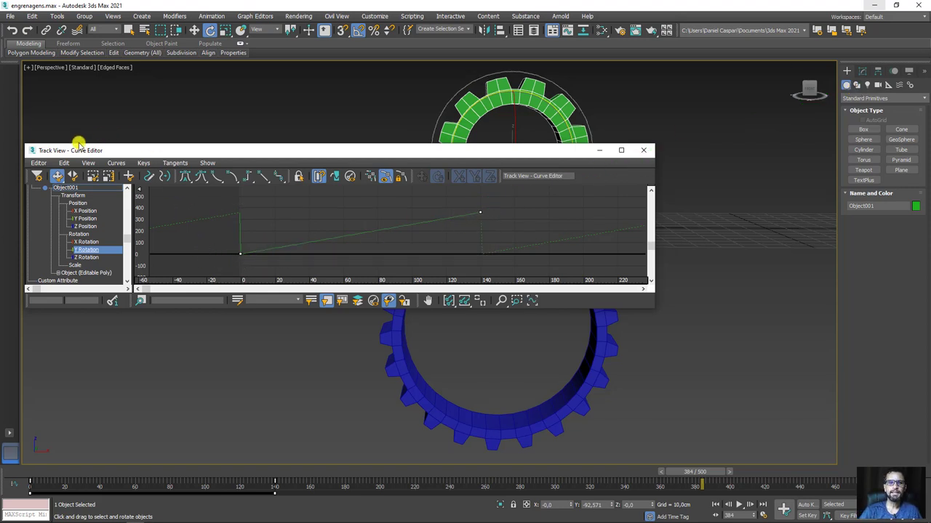
Set the green gear's Y Rotation out-of-range type to Relative Repeat.
{"action": "left_click", "coordinate": [64, 163]}
{"action": "mouse_move", "coordinate": [79, 218]}
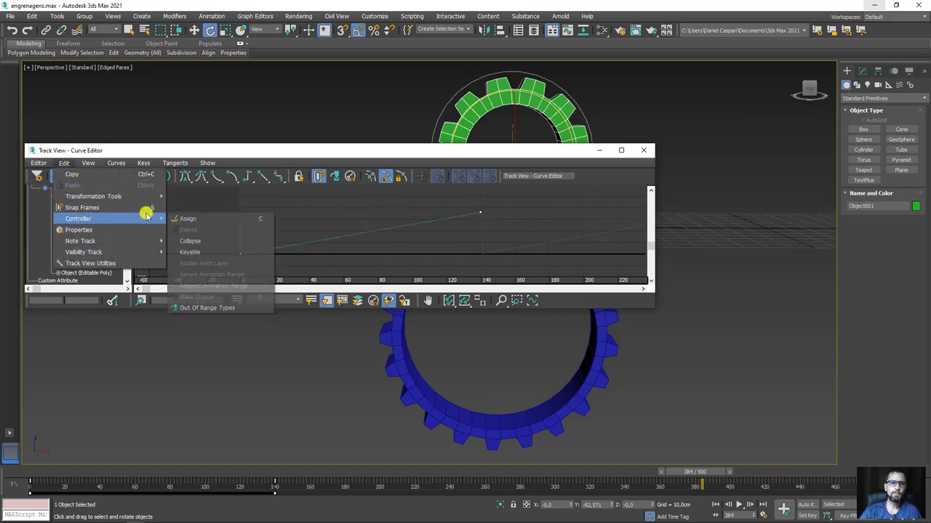
{"action": "left_click", "coordinate": [204, 307]}
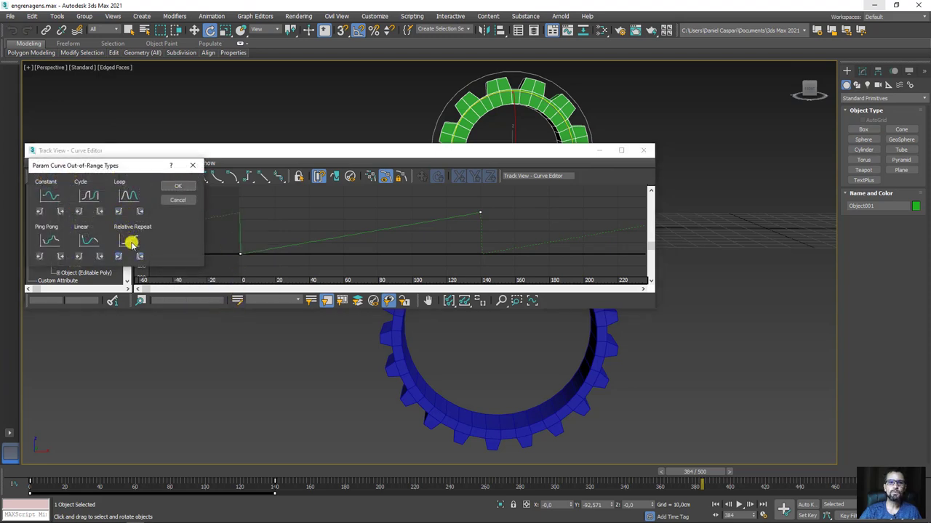
{"action": "left_click", "coordinate": [175, 186]}
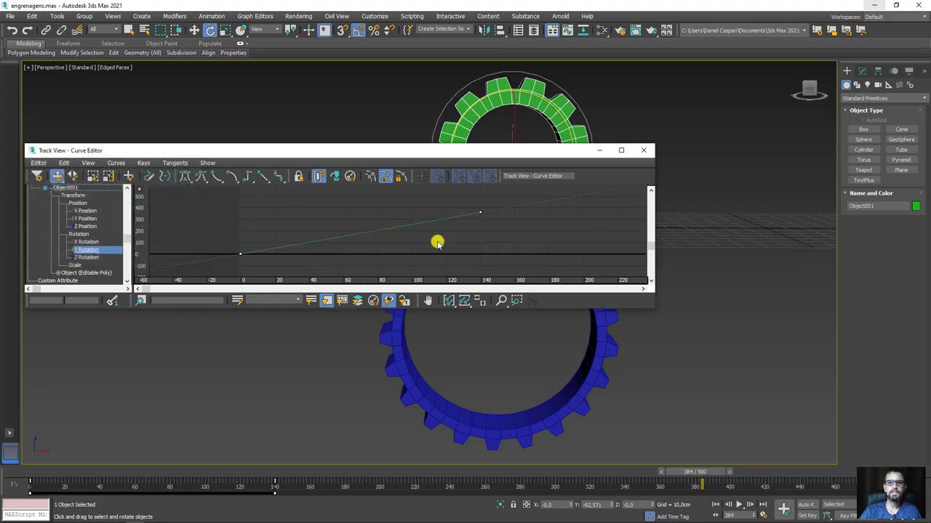
Zoom the graph out to frames -350 to 630, then select the blue gear.
{"action": "left_click", "coordinate": [503, 300]}
{"action": "mouse_move", "coordinate": [484, 235]}
{"action": "left_mouse_down"}
{"action": "mouse_move", "coordinate": [324, 247]}
{"action": "mouse_move", "coordinate": [636, 186]}
{"action": "left_mouse_up"}
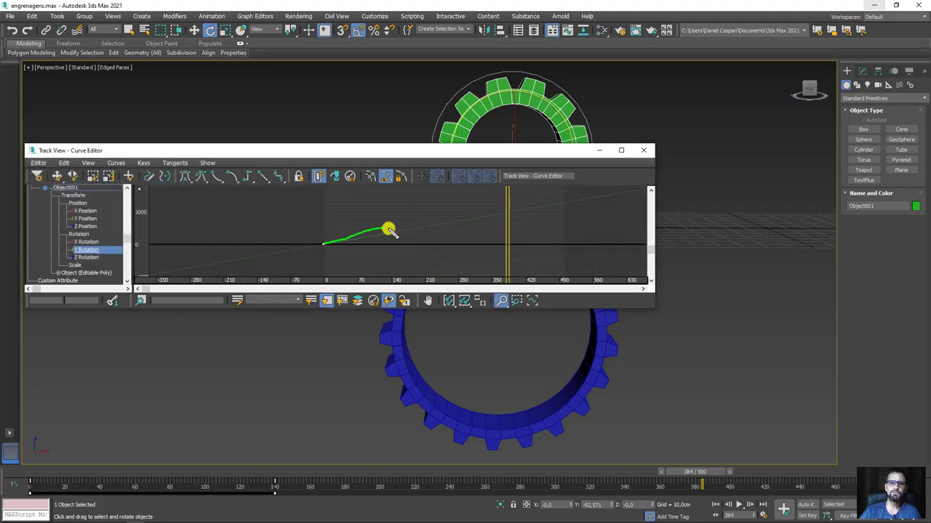
{"action": "left_click", "coordinate": [421, 236]}
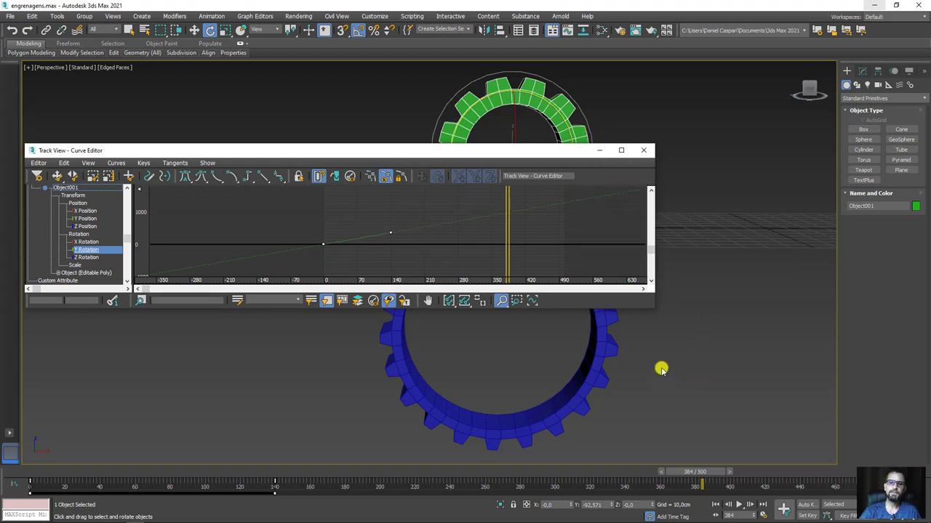
{"action": "middle_click_drag", "start_coordinate": [695, 322], "coordinate": [831, 322]}
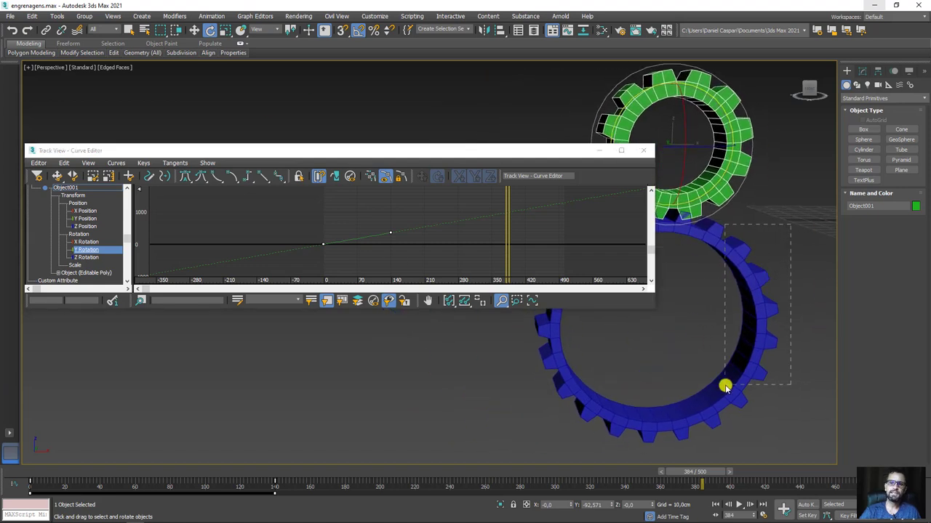
{"action": "left_click", "coordinate": [723, 386]}
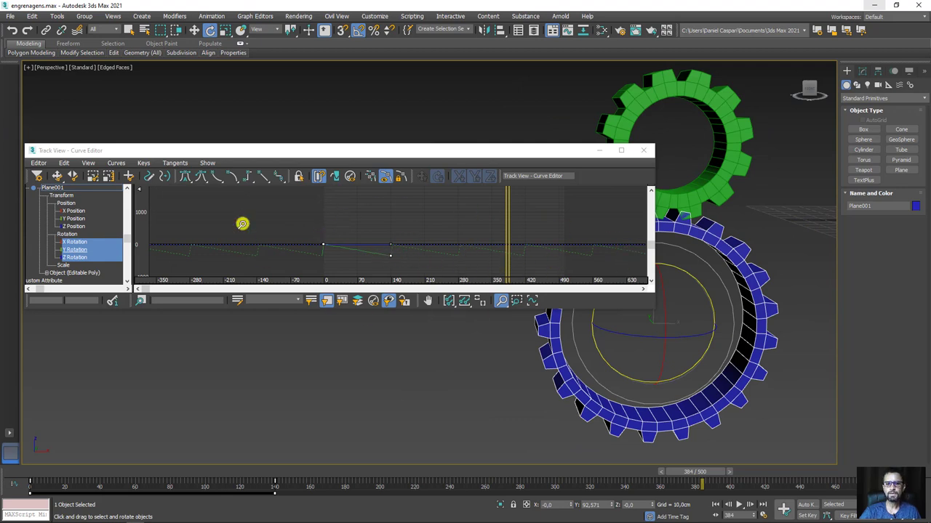
Apply Relative Repeat to the blue gear's rotation, then close the Curve Editor.
{"action": "left_click", "coordinate": [64, 163]}
{"action": "mouse_move", "coordinate": [77, 219]}
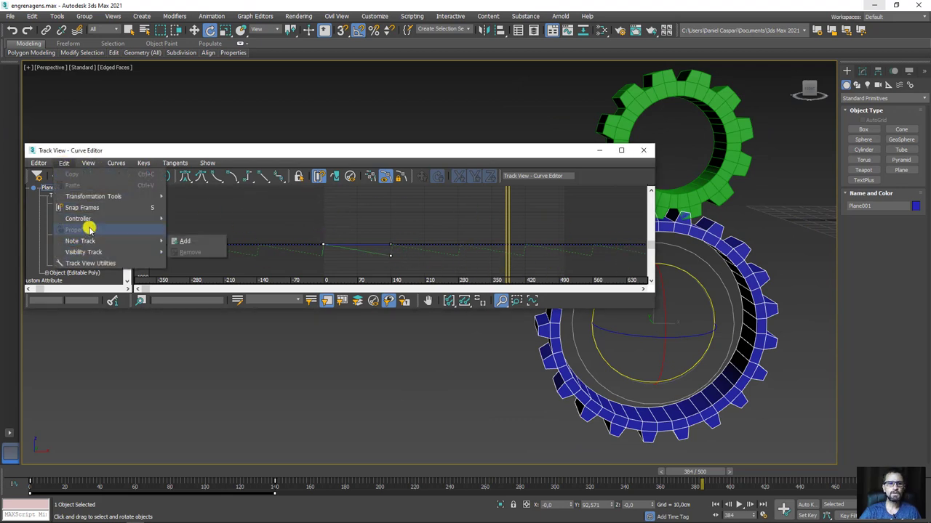
{"action": "left_click", "coordinate": [207, 305]}
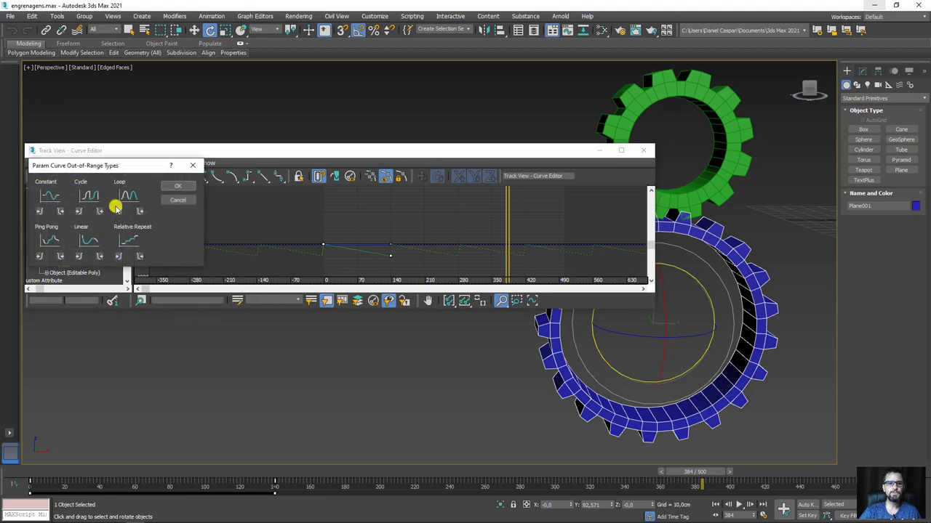
{"action": "left_click", "coordinate": [130, 243]}
{"action": "left_click", "coordinate": [177, 186]}
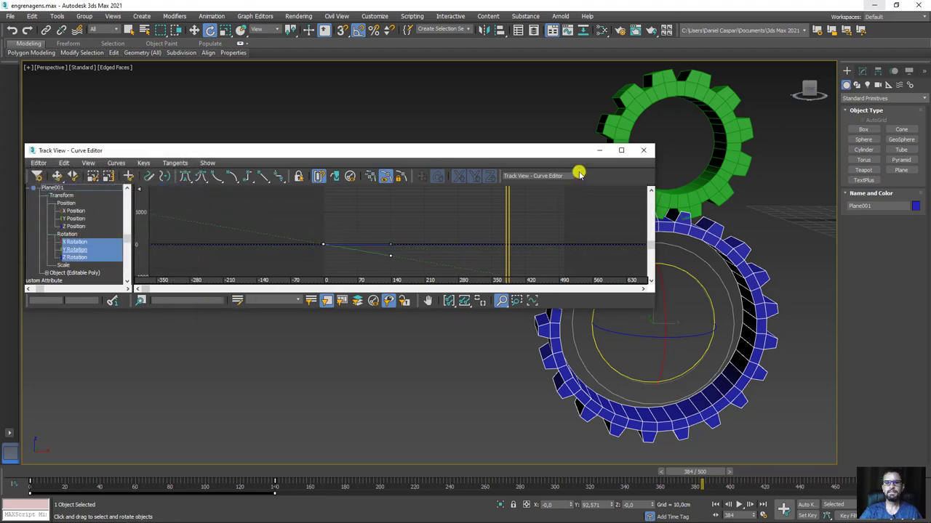
{"action": "left_click", "coordinate": [651, 150]}
{"action": "middle_click_drag", "start_coordinate": [710, 284], "coordinate": [229, 397]}
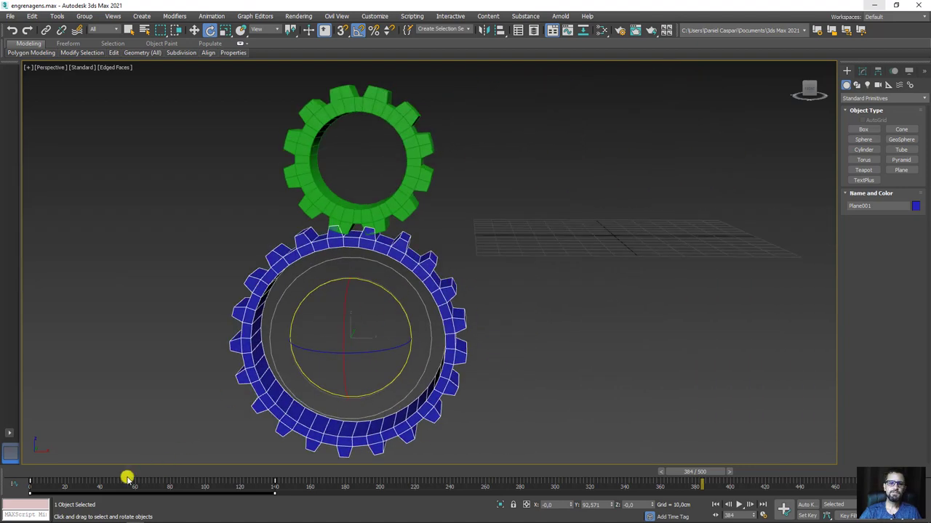
Select the green gear and scrub the timeline to preview both gears turning.
{"action": "mouse_move", "coordinate": [127, 479]}
{"action": "left_mouse_down"}
{"action": "mouse_move", "coordinate": [69, 474]}
{"action": "mouse_move", "coordinate": [546, 469]}
{"action": "mouse_move", "coordinate": [826, 487]}
{"action": "mouse_move", "coordinate": [165, 486]}
{"action": "mouse_move", "coordinate": [16, 466]}
{"action": "left_mouse_up"}
{"action": "key", "text": "e"}
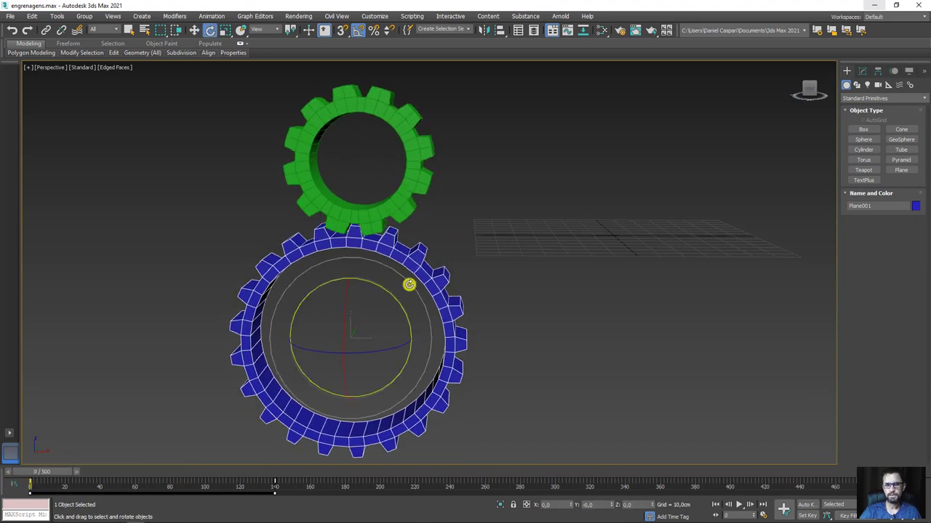
{"action": "left_click", "coordinate": [383, 197]}
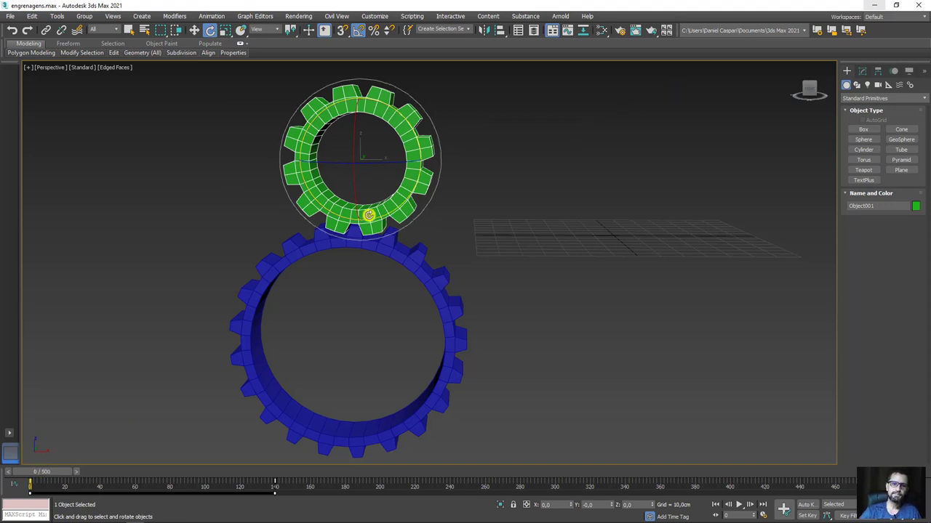
{"action": "middle_click_drag", "start_coordinate": [369, 216], "coordinate": [386, 221], "text": "alt"}
{"action": "mouse_move", "coordinate": [61, 472]}
{"action": "left_mouse_down"}
{"action": "mouse_move", "coordinate": [298, 473]}
{"action": "mouse_move", "coordinate": [270, 487]}
{"action": "mouse_move", "coordinate": [534, 499]}
{"action": "mouse_move", "coordinate": [520, 500]}
{"action": "left_mouse_up"}
{"action": "key", "text": "e"}
{"action": "left_click_drag", "start_coordinate": [290, 476], "coordinate": [33, 475]}
{"action": "scroll", "coordinate": [461, 322], "scroll_direction": "up", "scroll_amount": 2}
{"action": "scroll", "coordinate": [457, 262], "scroll_direction": "up", "scroll_amount": 2}
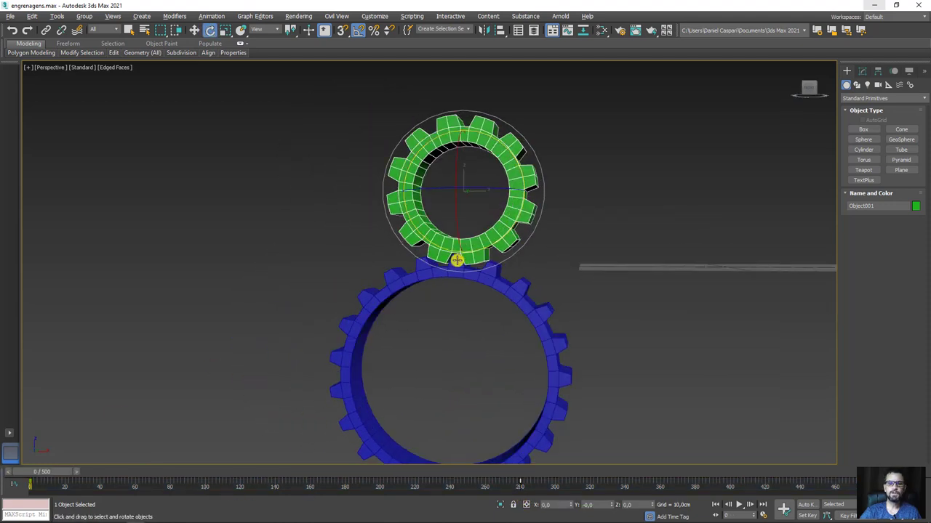
{"action": "scroll", "coordinate": [462, 267], "scroll_direction": "up", "scroll_amount": 3}
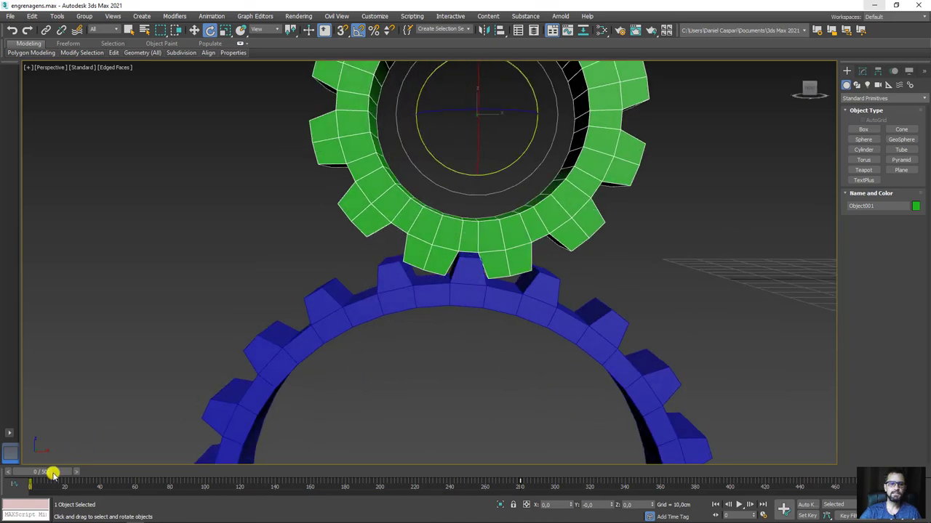
{"action": "mouse_move", "coordinate": [53, 474]}
{"action": "left_mouse_down"}
{"action": "mouse_move", "coordinate": [90, 473]}
{"action": "mouse_move", "coordinate": [46, 474]}
{"action": "left_mouse_up"}
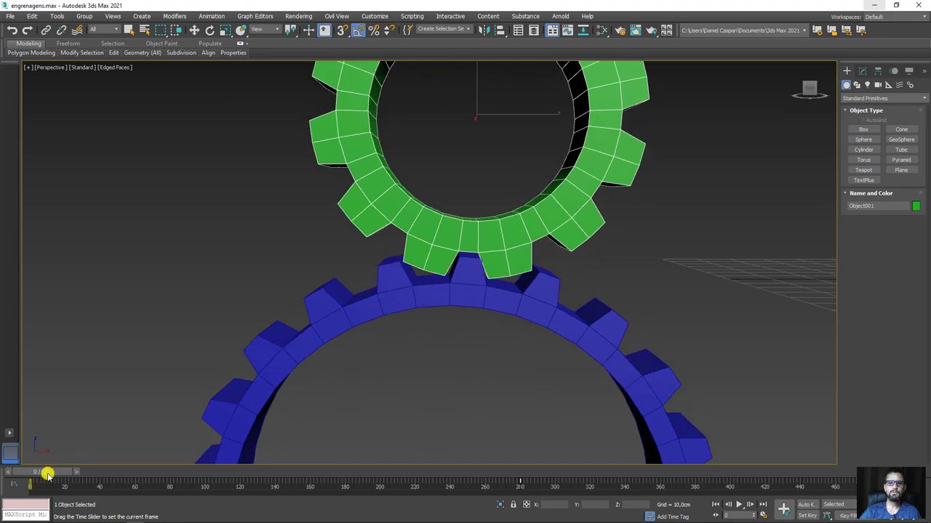
{"action": "key", "text": "e"}
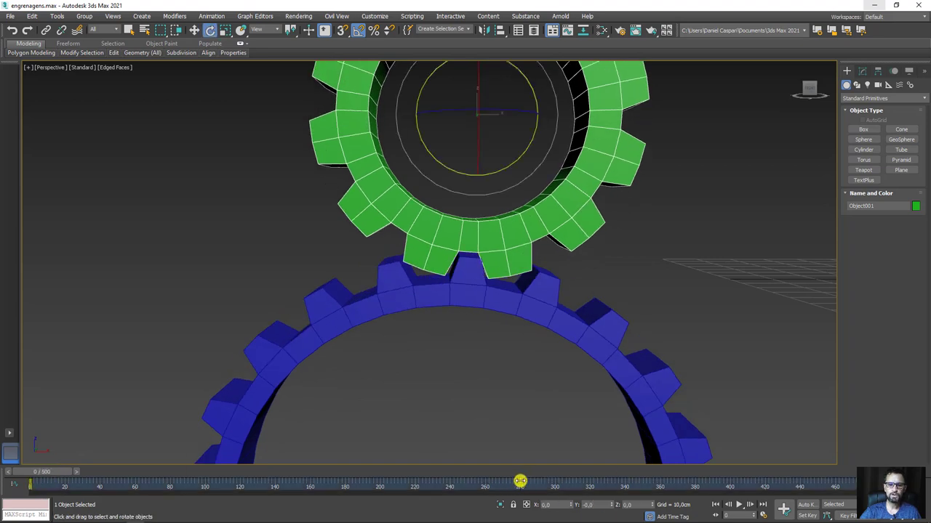
Move the green gear's key from frame 280 to 167 and the blue gear's from 140 to 278.
{"action": "left_click_drag", "start_coordinate": [520, 481], "coordinate": [322, 477]}
{"action": "left_click_drag", "start_coordinate": [338, 429], "coordinate": [219, 322]}
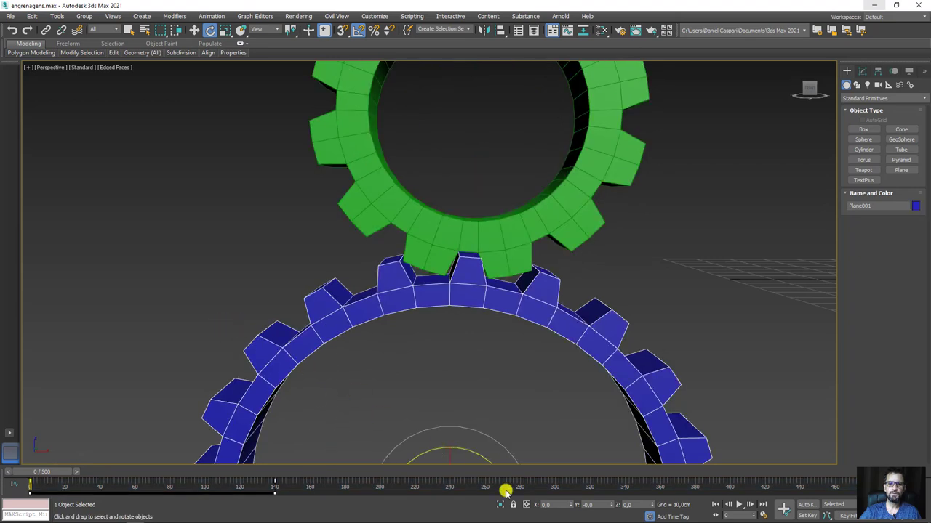
{"action": "left_click_drag", "start_coordinate": [284, 486], "coordinate": [516, 494]}
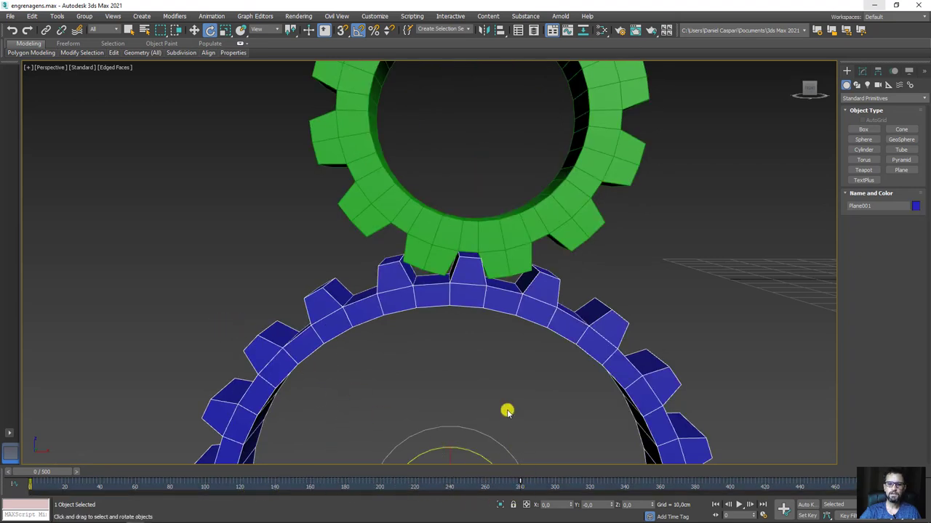
{"action": "mouse_move", "coordinate": [41, 474]}
{"action": "left_mouse_down"}
{"action": "mouse_move", "coordinate": [95, 453]}
{"action": "mouse_move", "coordinate": [143, 456]}
{"action": "left_mouse_up"}
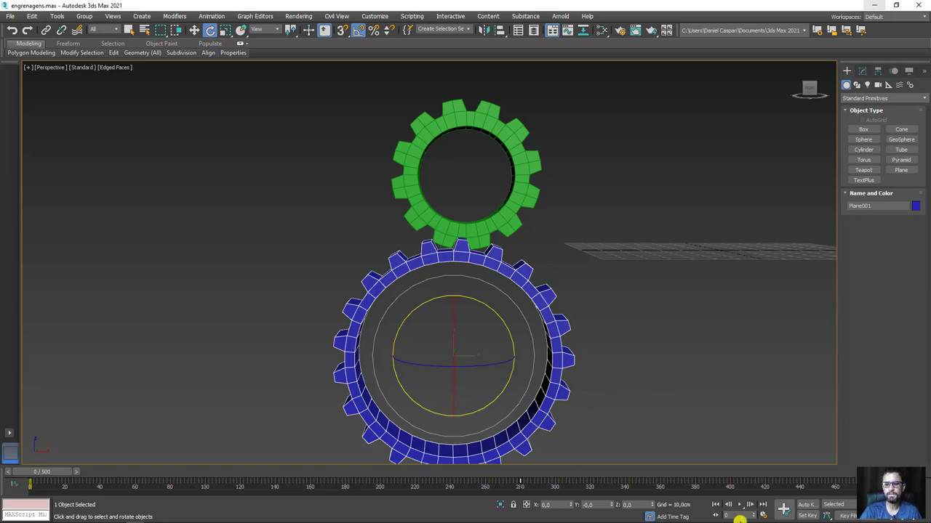
Open Ventilador de Teto.max without saving the gears, select the fan and enable Auto Key.
{"action": "left_click", "coordinate": [741, 504]}
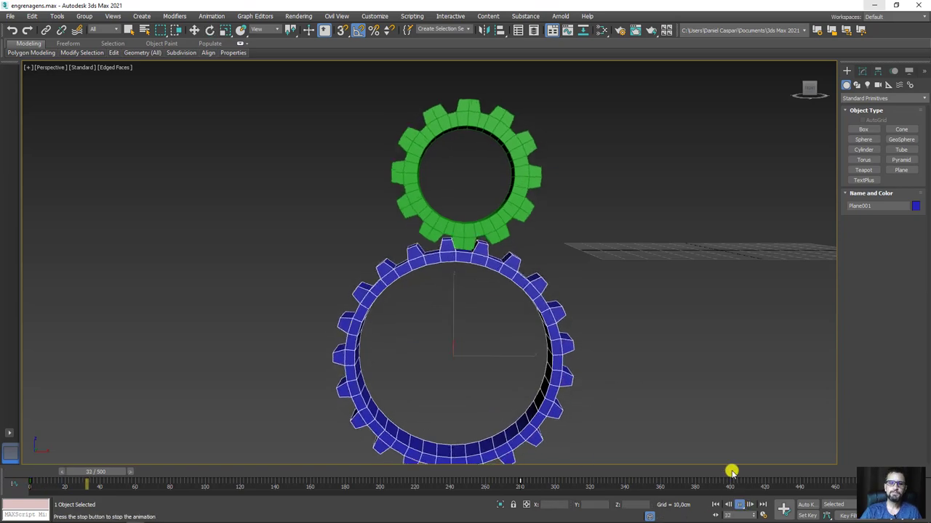
{"action": "key", "text": "alt+Tab"}
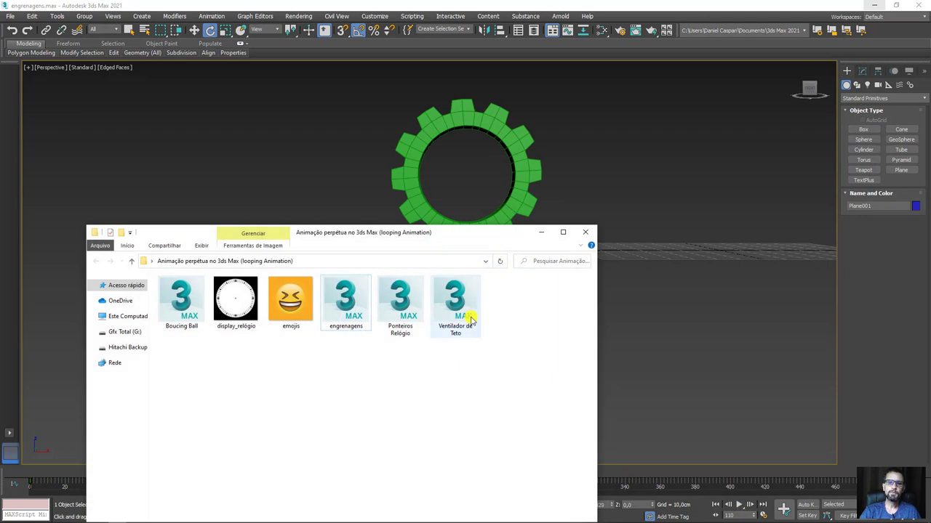
{"action": "left_click_drag", "start_coordinate": [471, 320], "coordinate": [635, 182]}
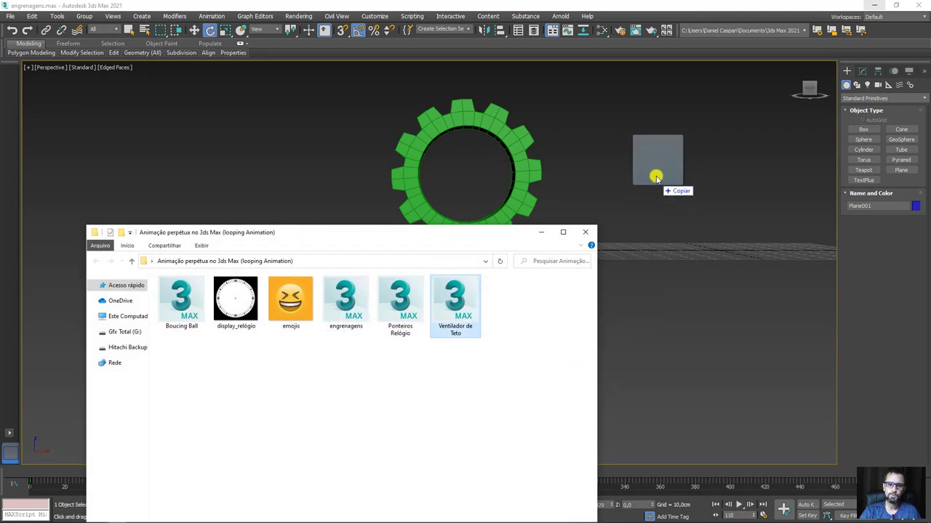
{"action": "left_click", "coordinate": [669, 158]}
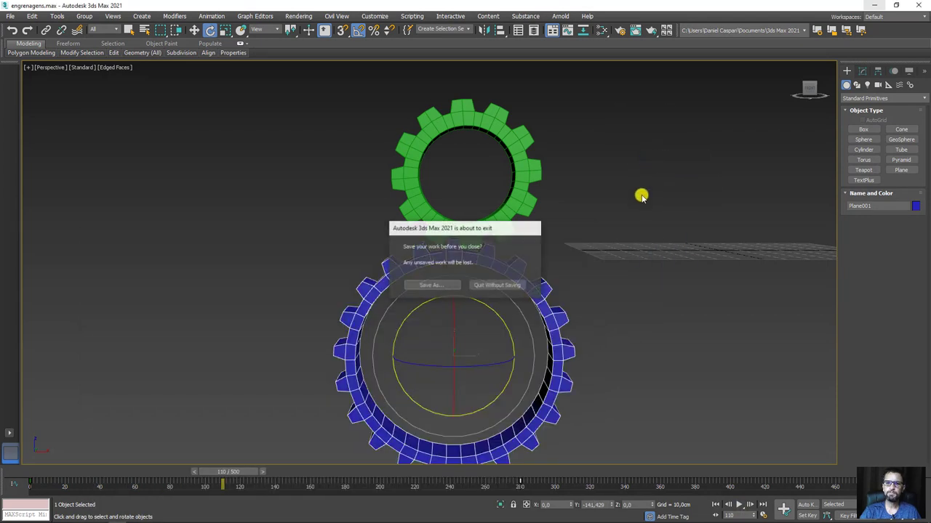
{"action": "left_click", "coordinate": [493, 285]}
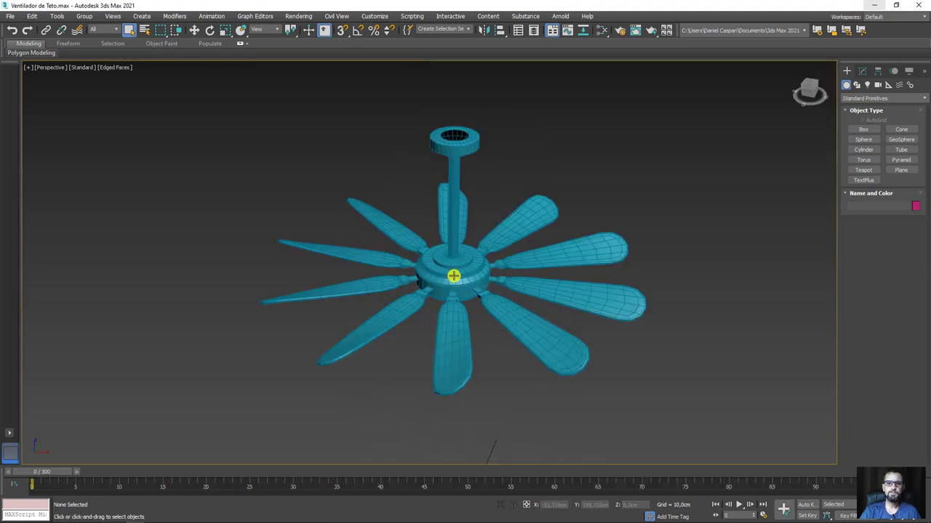
{"action": "left_click", "coordinate": [453, 275]}
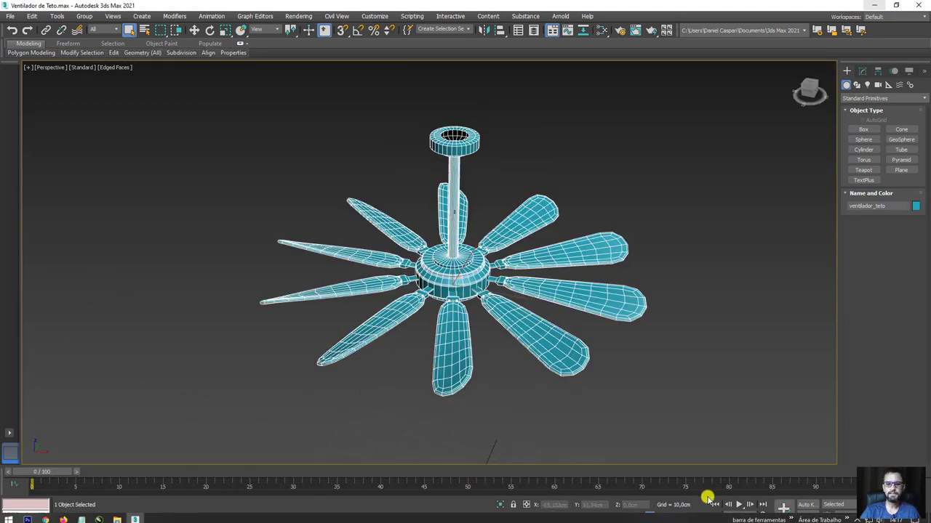
{"action": "left_click", "coordinate": [805, 504]}
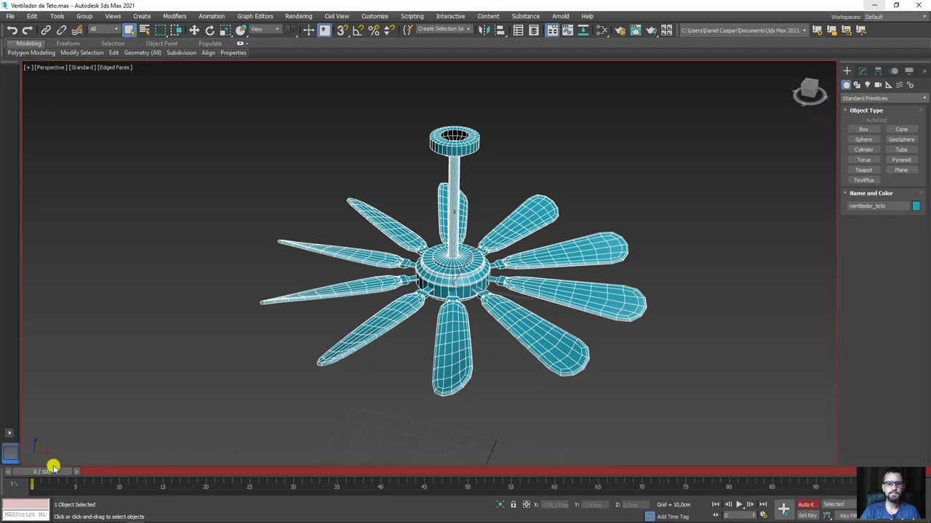
At frame 60, rotate the fan a full 360° around Z, then play back the spin.
{"action": "left_click_drag", "start_coordinate": [54, 467], "coordinate": [560, 467]}
{"action": "key", "text": "e"}
{"action": "mouse_move", "coordinate": [444, 322]}
{"action": "left_mouse_down"}
{"action": "mouse_move", "coordinate": [686, 308]}
{"action": "mouse_move", "coordinate": [692, 316]}
{"action": "left_mouse_up"}
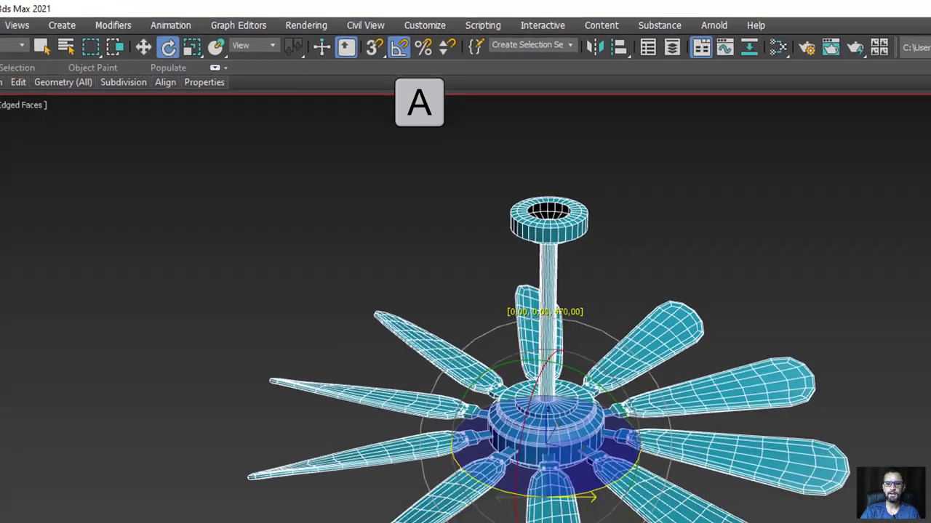
{"action": "left_click_drag", "start_coordinate": [691, 316], "coordinate": [621, 312]}
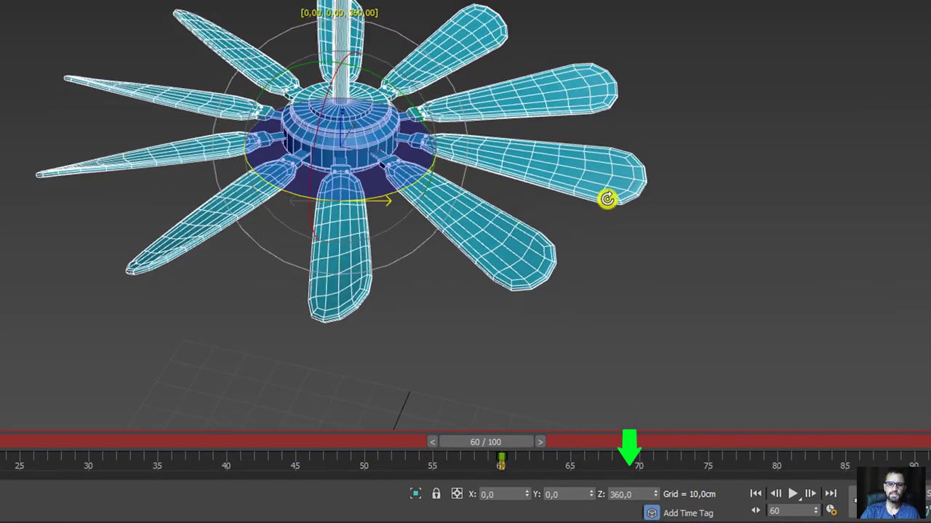
{"action": "mouse_move", "coordinate": [511, 440]}
{"action": "left_mouse_down"}
{"action": "mouse_move", "coordinate": [65, 425]}
{"action": "mouse_move", "coordinate": [563, 461]}
{"action": "mouse_move", "coordinate": [4, 474]}
{"action": "left_mouse_up"}
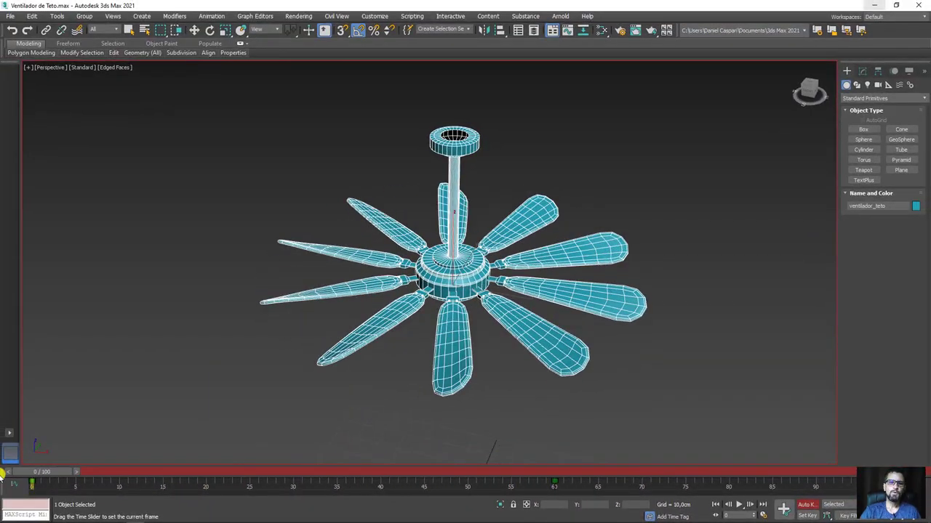
{"action": "key", "text": "e"}
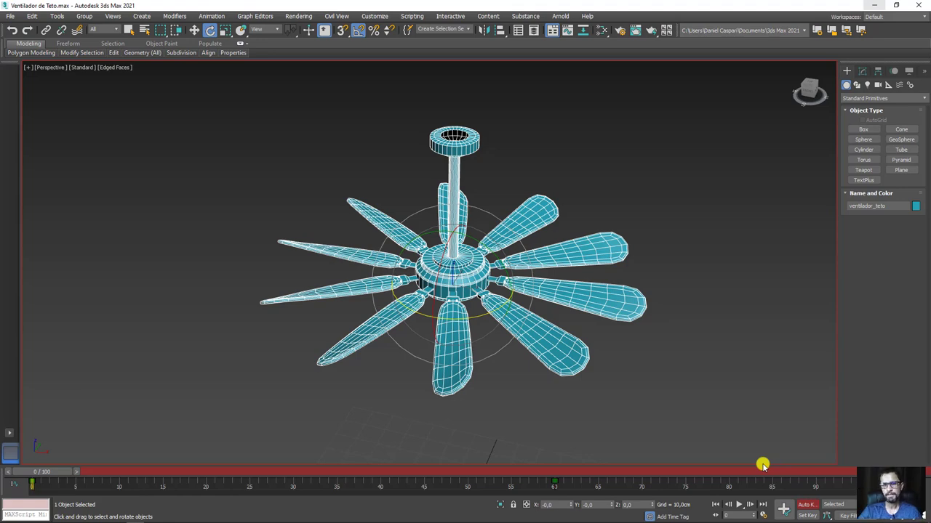
{"action": "left_click", "coordinate": [739, 504]}
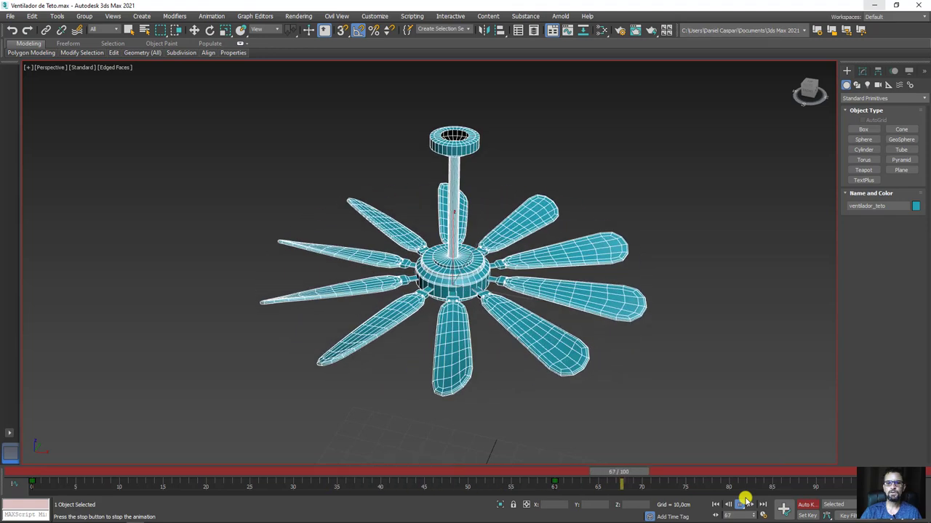
{"action": "left_click", "coordinate": [745, 501]}
{"action": "key", "text": "e"}
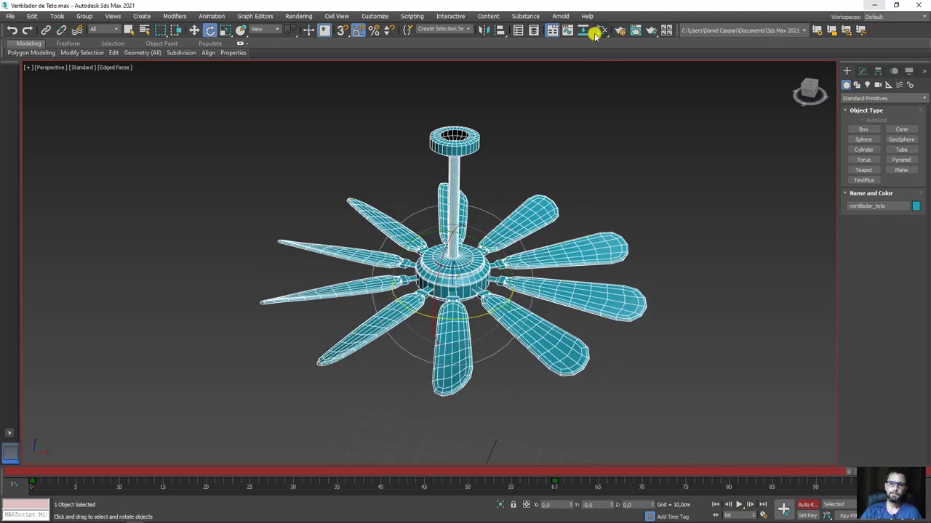
Show the fan's Z Rotation curve and select both keys, preview playback, and turn off Auto Key.
{"action": "left_click", "coordinate": [566, 31]}
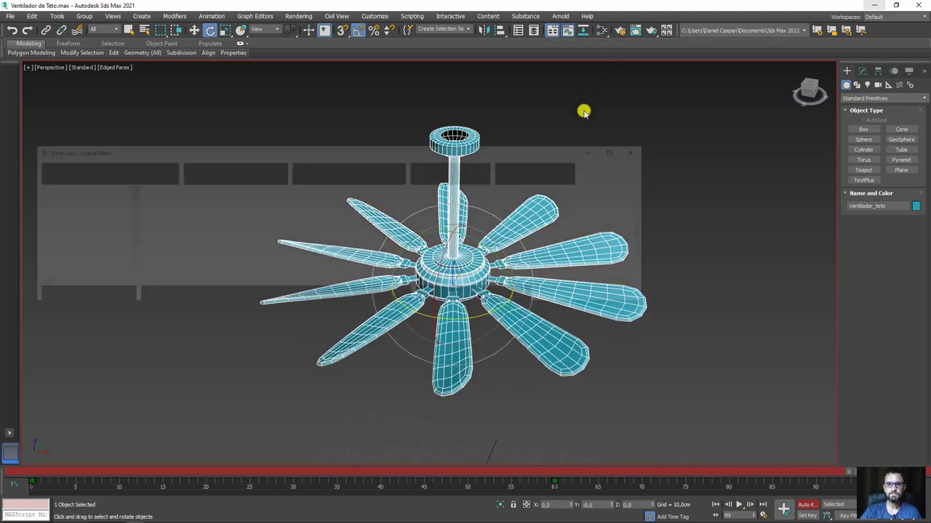
{"action": "left_click_drag", "start_coordinate": [128, 198], "coordinate": [129, 241]}
{"action": "left_click", "coordinate": [86, 249]}
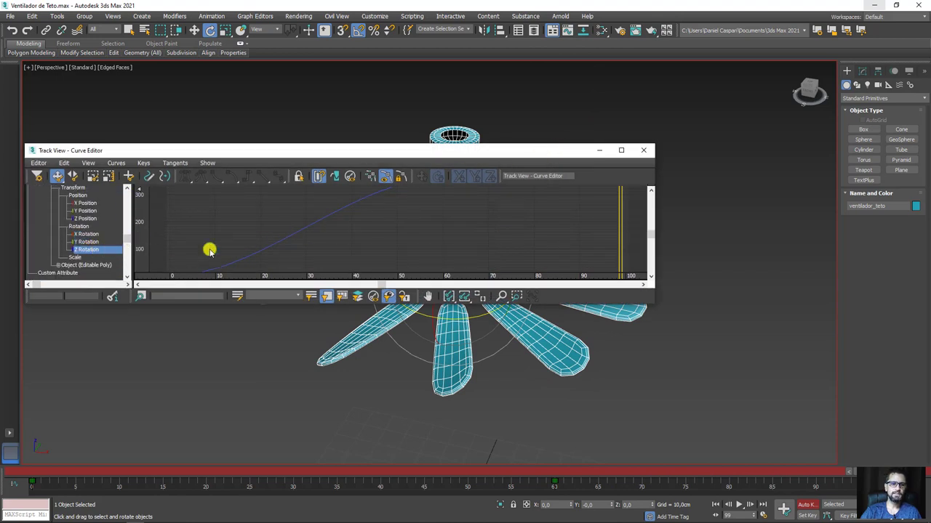
{"action": "left_click", "coordinate": [476, 293]}
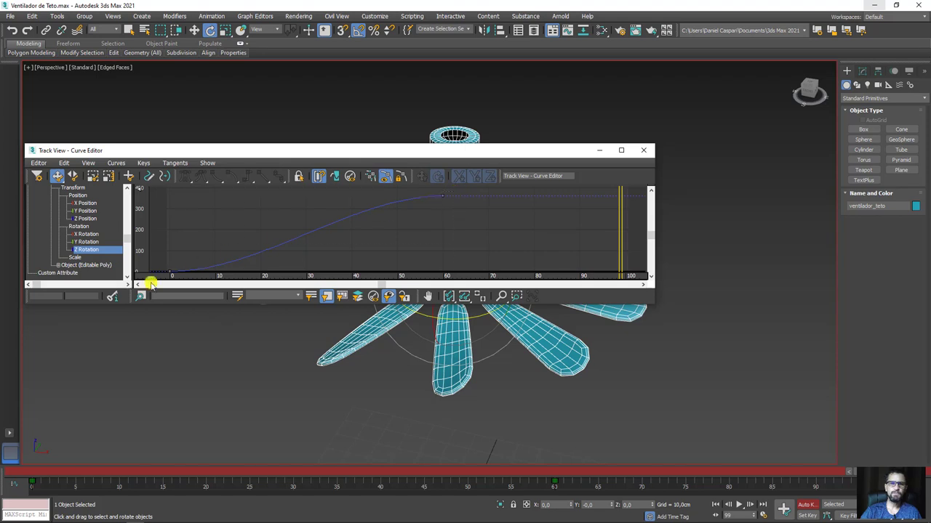
{"action": "key", "text": "ctrl+a"}
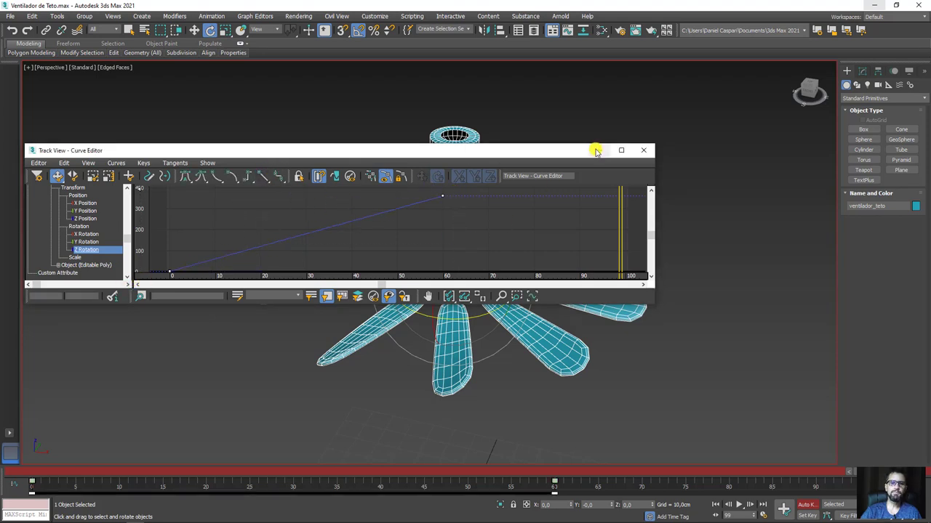
{"action": "left_click", "coordinate": [598, 150]}
{"action": "left_click", "coordinate": [747, 504]}
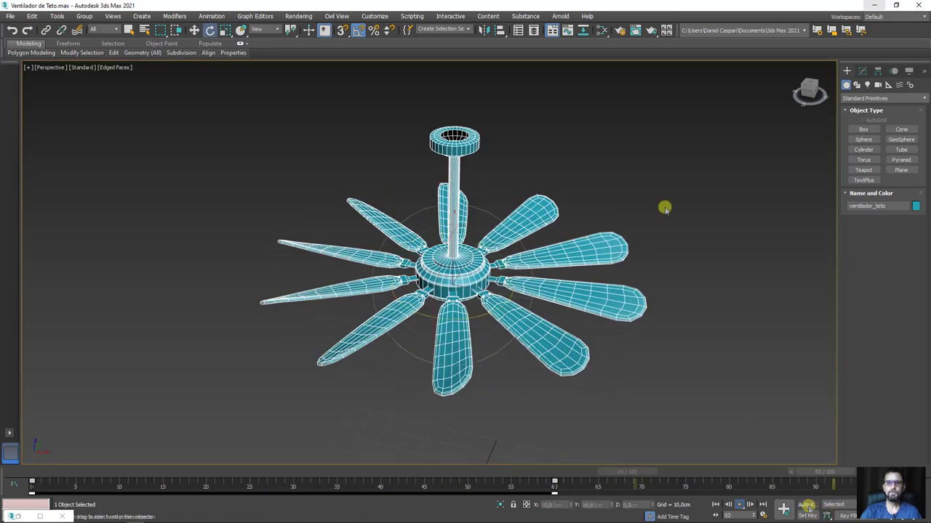
{"action": "left_click", "coordinate": [807, 507]}
{"action": "key", "text": "e"}
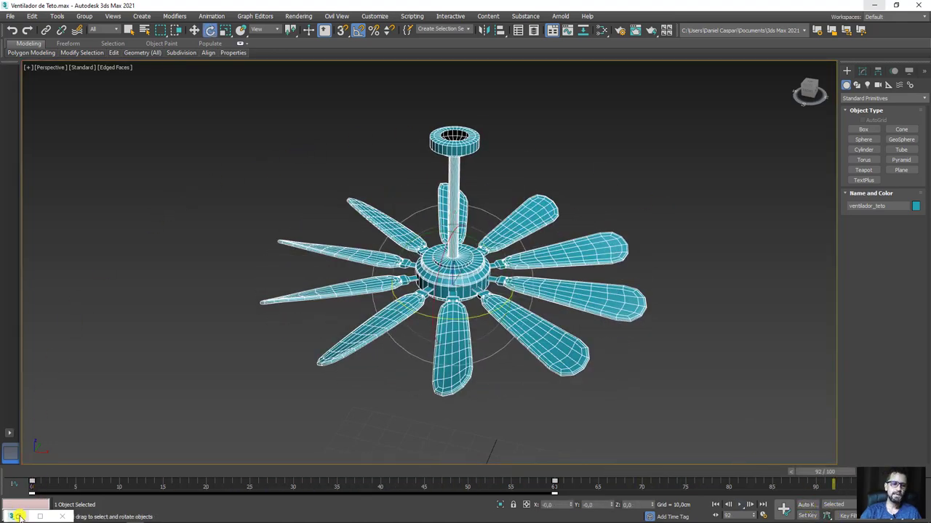
{"action": "left_click", "coordinate": [20, 516]}
{"action": "left_click_drag", "start_coordinate": [373, 153], "coordinate": [455, 135]}
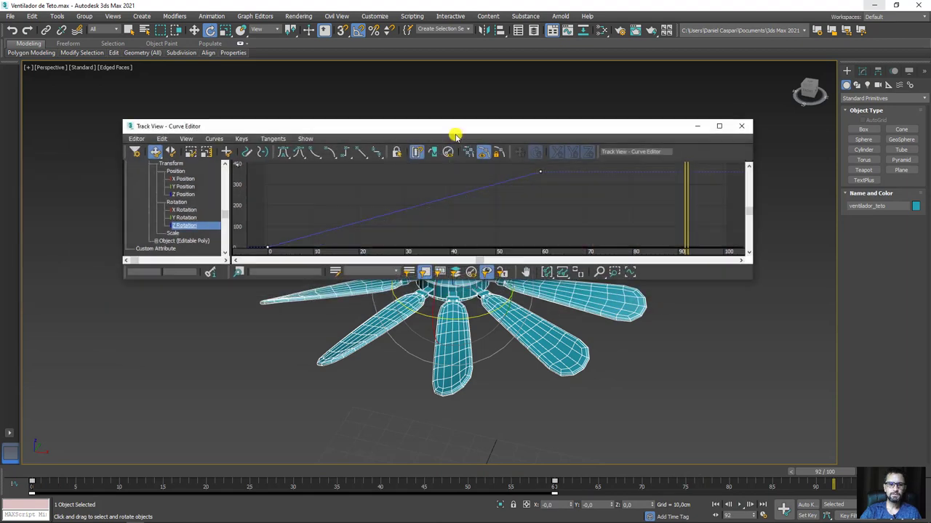
Set the Z Rotation out-of-range type to Relative Repeat and close the Curve Editor.
{"action": "left_click", "coordinate": [162, 139]}
{"action": "mouse_move", "coordinate": [175, 194]}
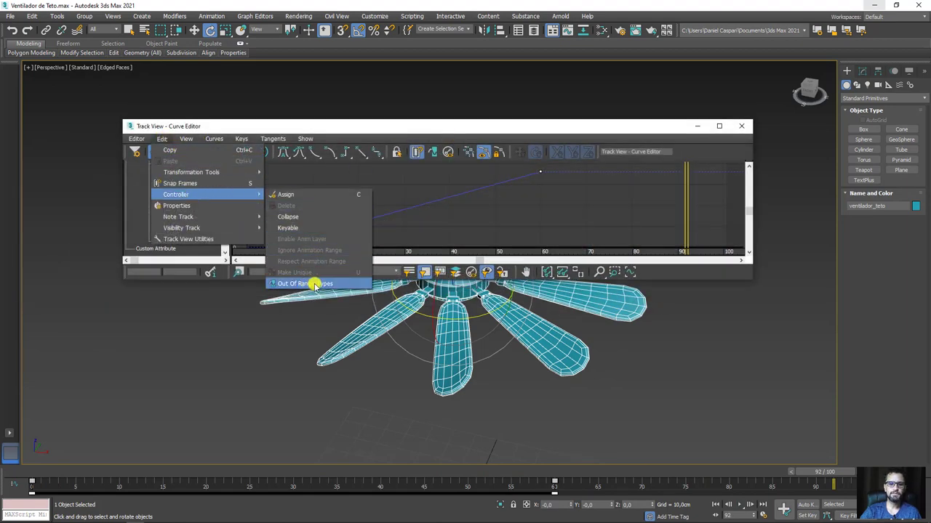
{"action": "left_click", "coordinate": [314, 284]}
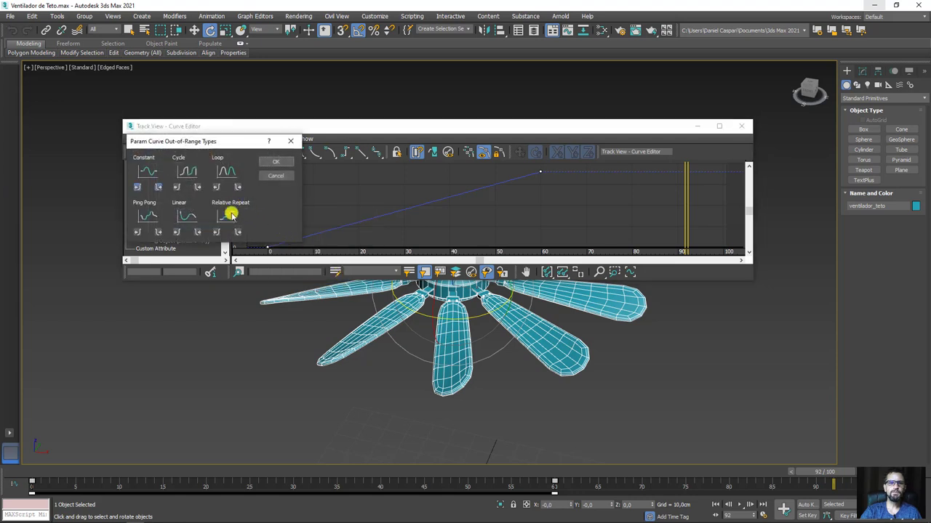
{"action": "left_click", "coordinate": [275, 162]}
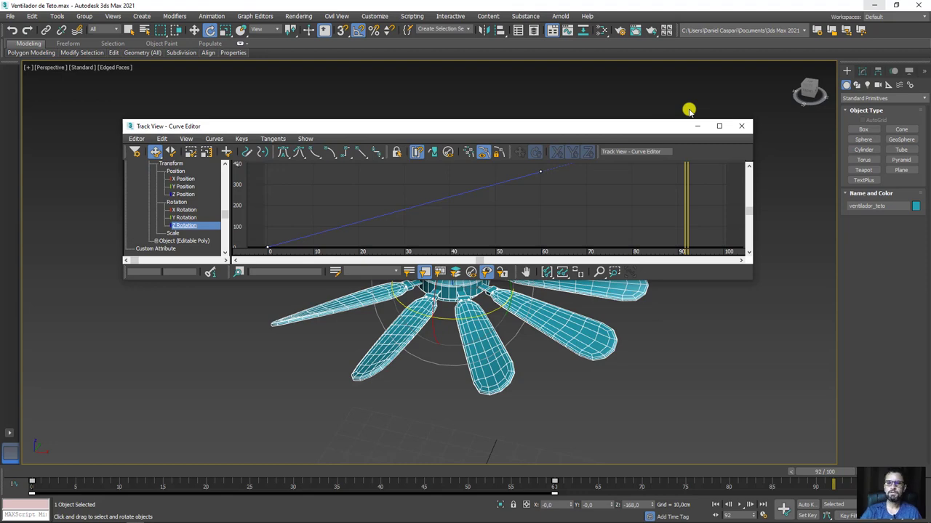
{"action": "left_click", "coordinate": [741, 127]}
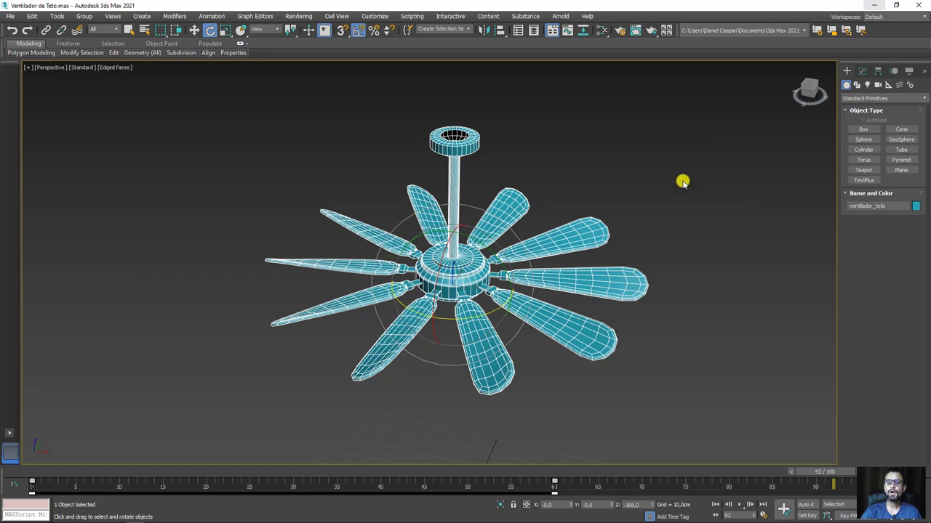
View the fan from above, change the Time Configuration End Time to 1000, and play.
{"action": "scroll", "coordinate": [681, 181], "scroll_direction": "down", "scroll_amount": 3}
{"action": "middle_click_drag", "start_coordinate": [717, 291], "coordinate": [600, 341], "text": "alt"}
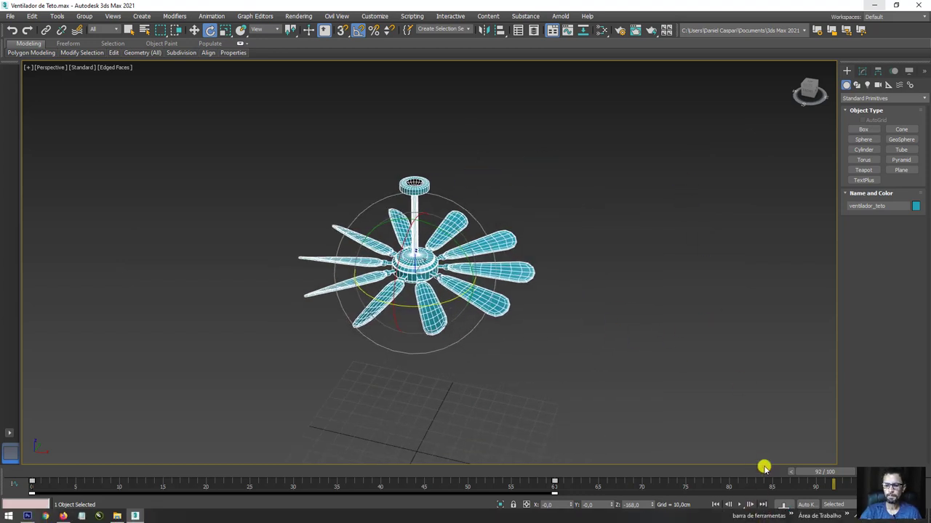
{"action": "left_click", "coordinate": [761, 516]}
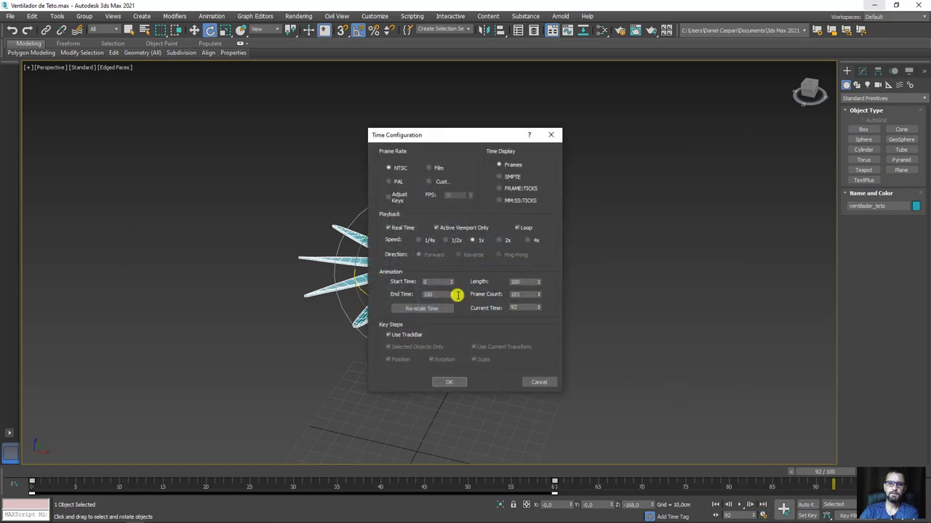
{"action": "left_click_drag", "start_coordinate": [455, 293], "coordinate": [424, 293]}
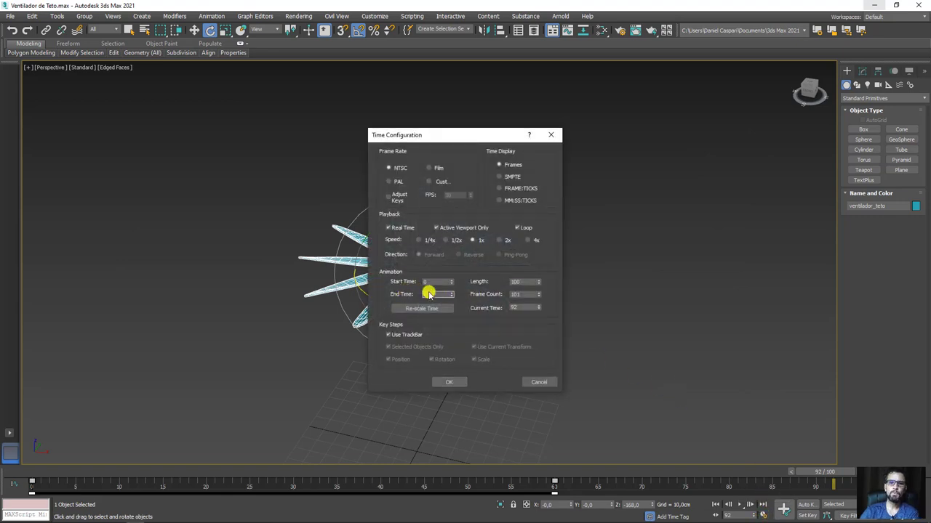
{"action": "left_click", "coordinate": [446, 381]}
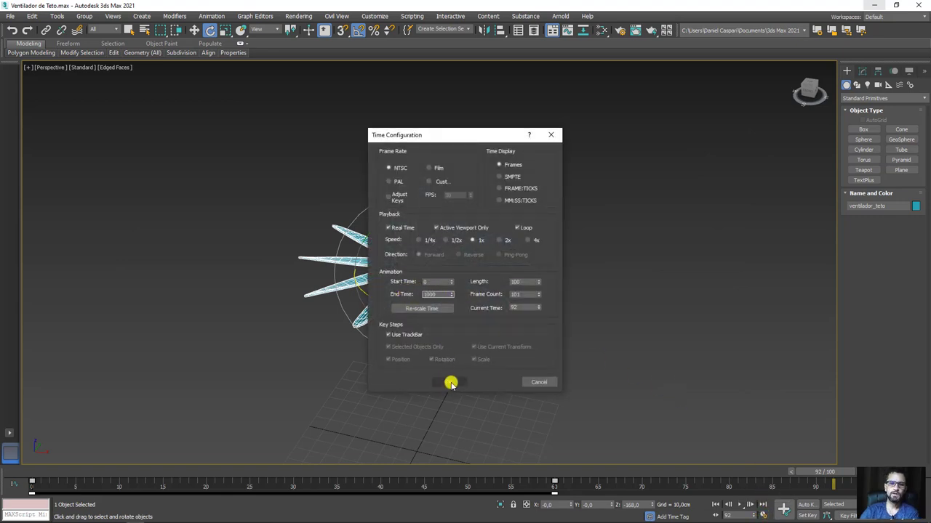
{"action": "left_click", "coordinate": [739, 505]}
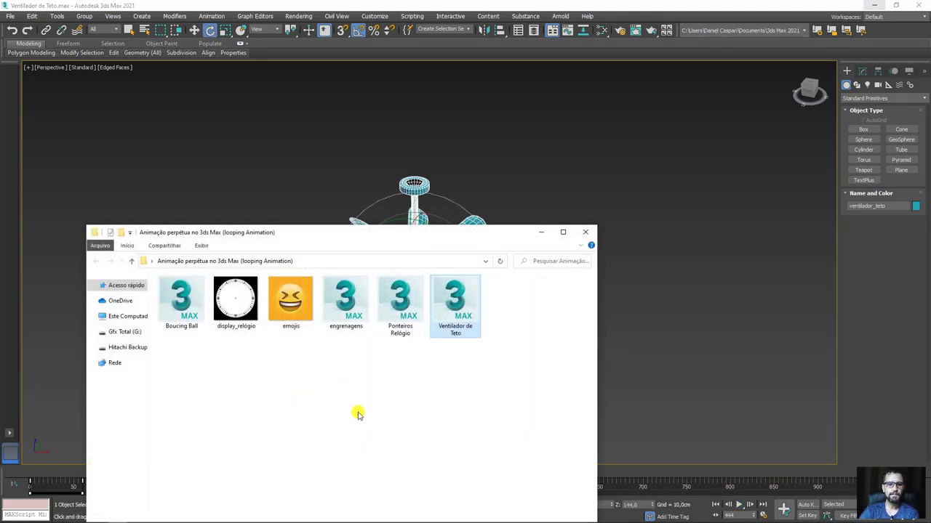
Drop Ponteiros Relógio.max into the viewport and open it, quitting the fan scene without saving.
{"action": "left_click_drag", "start_coordinate": [400, 305], "coordinate": [661, 198]}
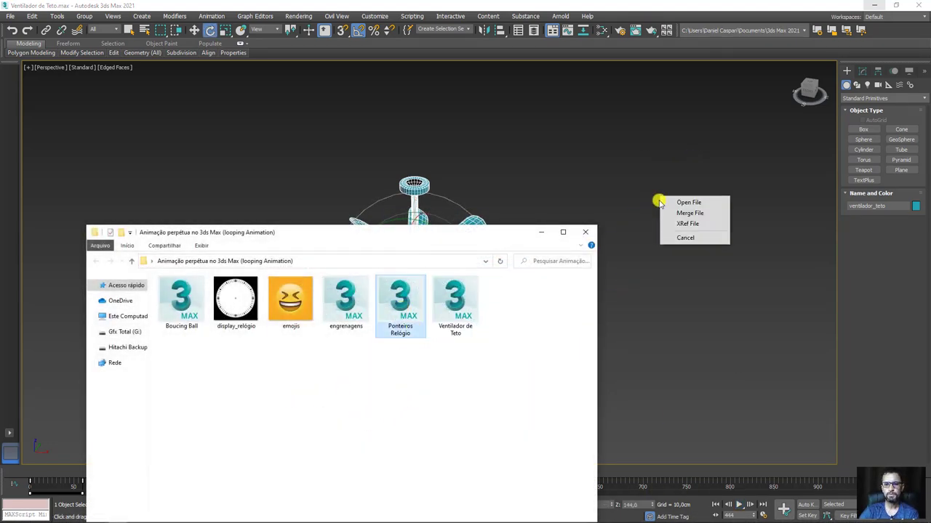
{"action": "left_click", "coordinate": [683, 203]}
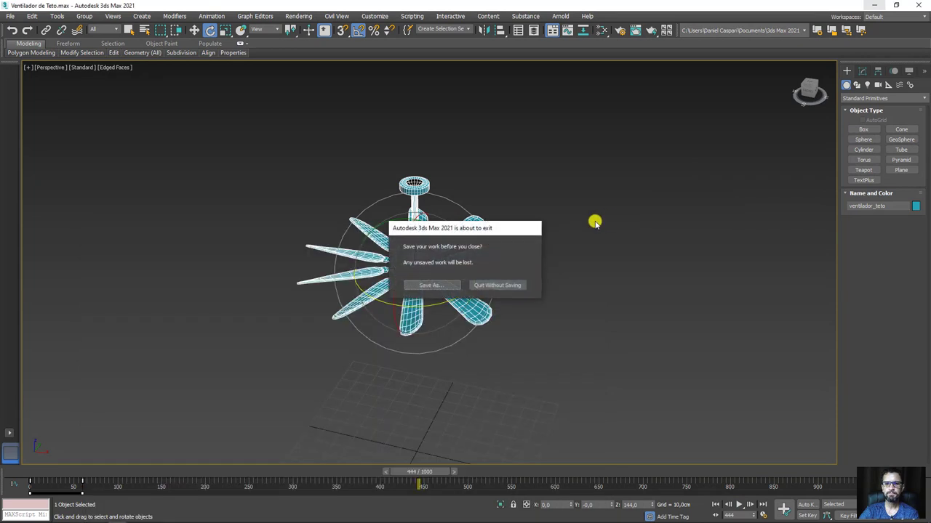
{"action": "left_click", "coordinate": [495, 285]}
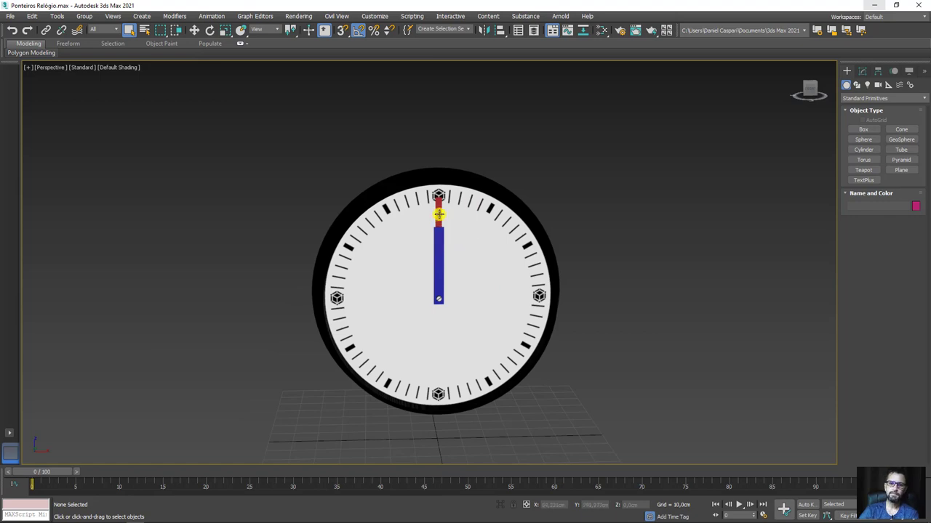
With Auto Key on, rotate the minutos hand around the dial at frame 60.
{"action": "left_click", "coordinate": [438, 214]}
{"action": "middle_click_drag", "start_coordinate": [410, 299], "coordinate": [428, 308], "text": "alt"}
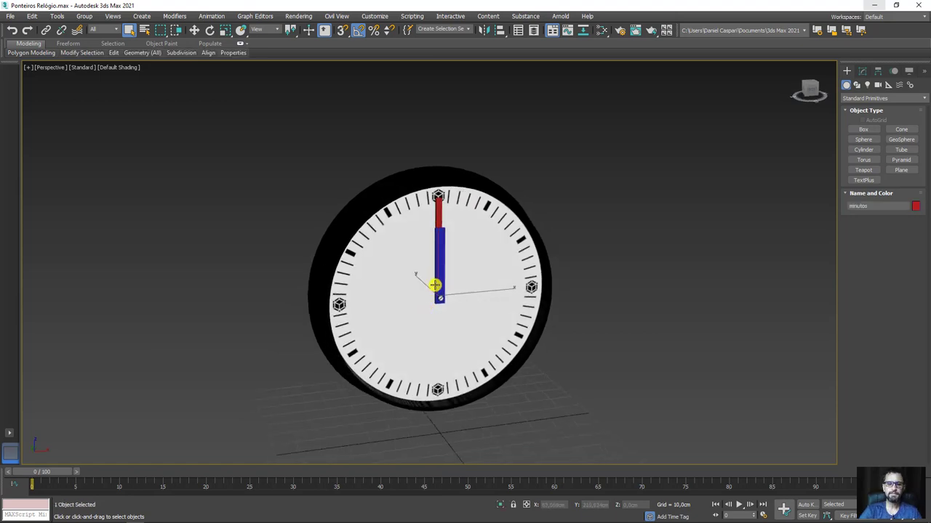
{"action": "left_click", "coordinate": [803, 504]}
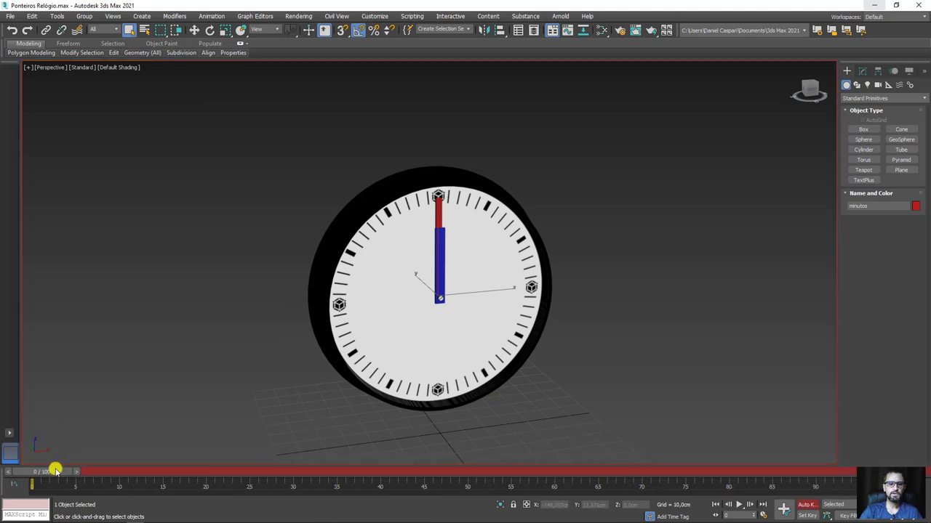
{"action": "left_click_drag", "start_coordinate": [43, 474], "coordinate": [474, 474]}
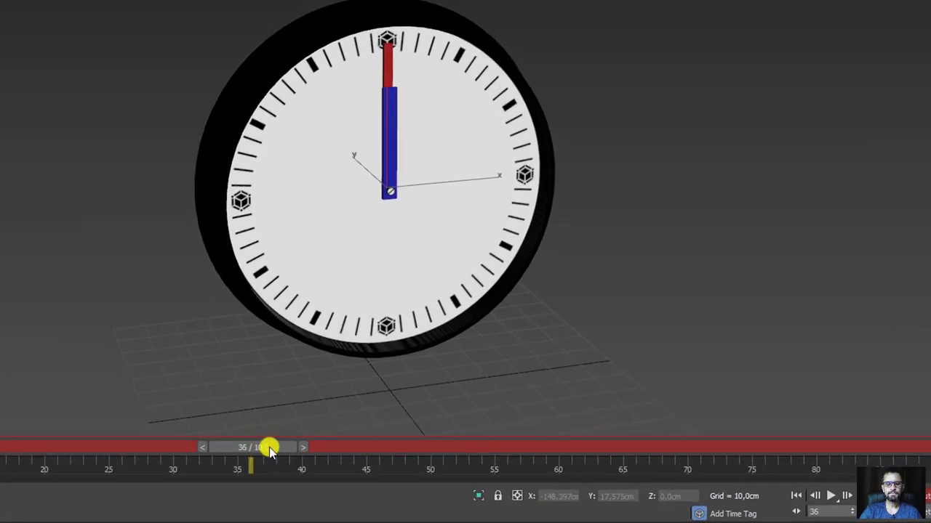
{"action": "left_click_drag", "start_coordinate": [435, 451], "coordinate": [557, 445]}
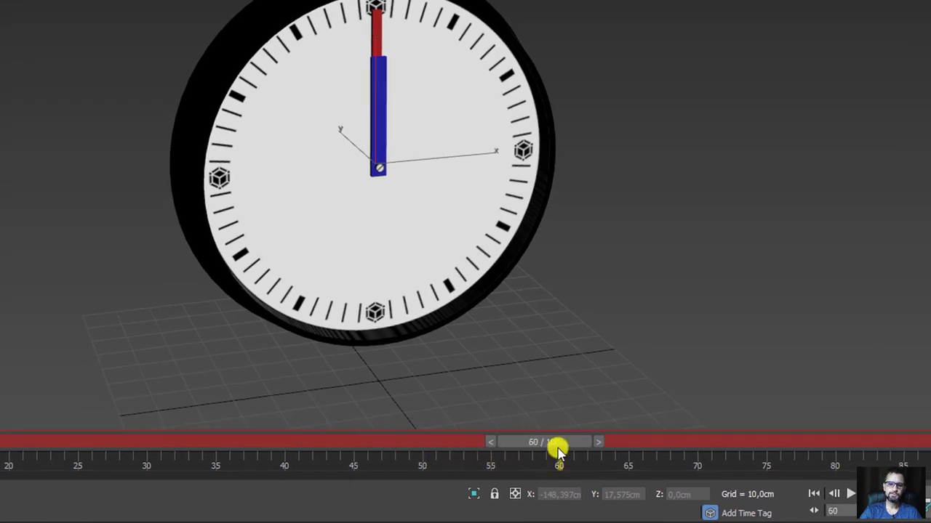
{"action": "key", "text": "e"}
{"action": "left_click_drag", "start_coordinate": [310, 102], "coordinate": [618, 52]}
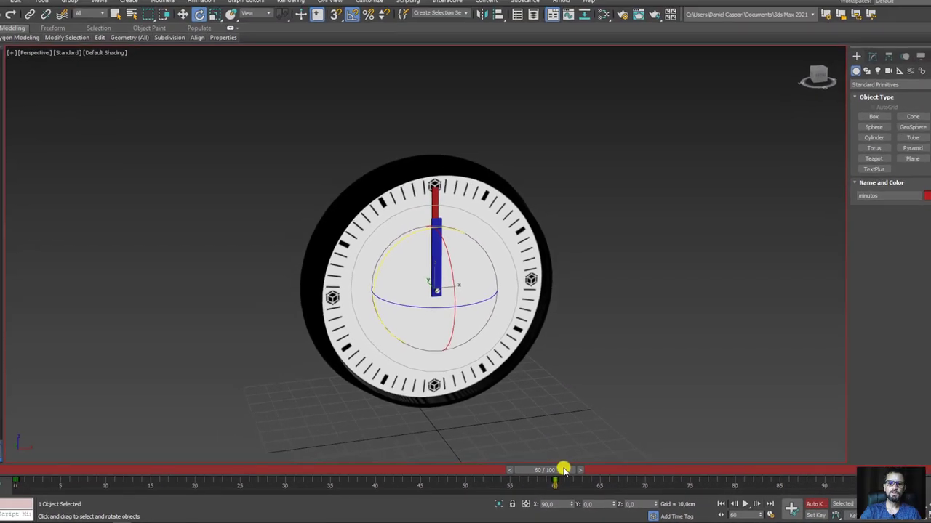
Scrub back and play the clock animation to preview the minute hand's sweep.
{"action": "left_click_drag", "start_coordinate": [564, 470], "coordinate": [44, 474]}
{"action": "key", "text": "e"}
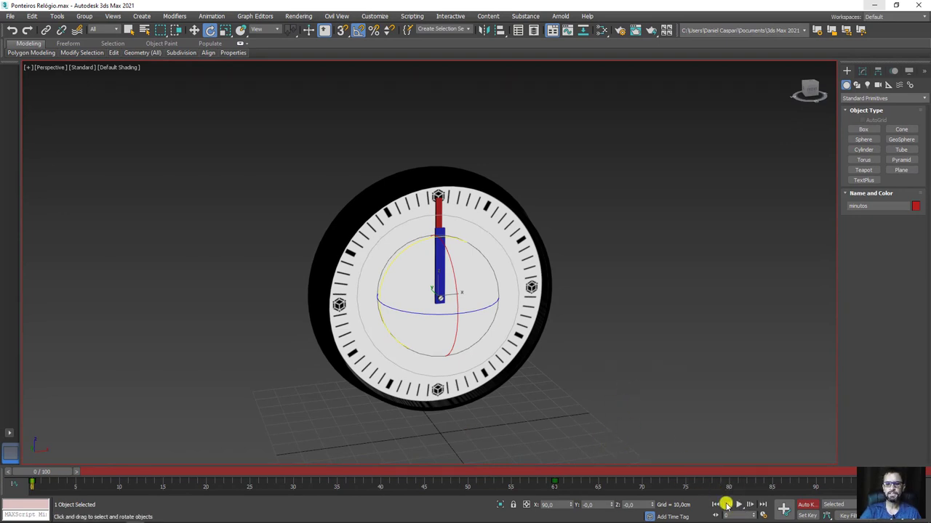
{"action": "left_click", "coordinate": [741, 504]}
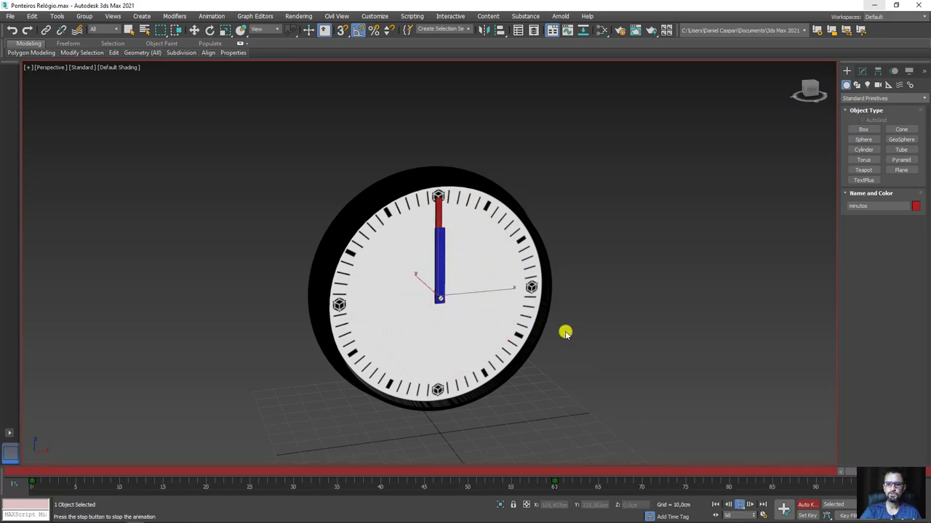
{"action": "left_click", "coordinate": [741, 504]}
{"action": "key", "text": "e"}
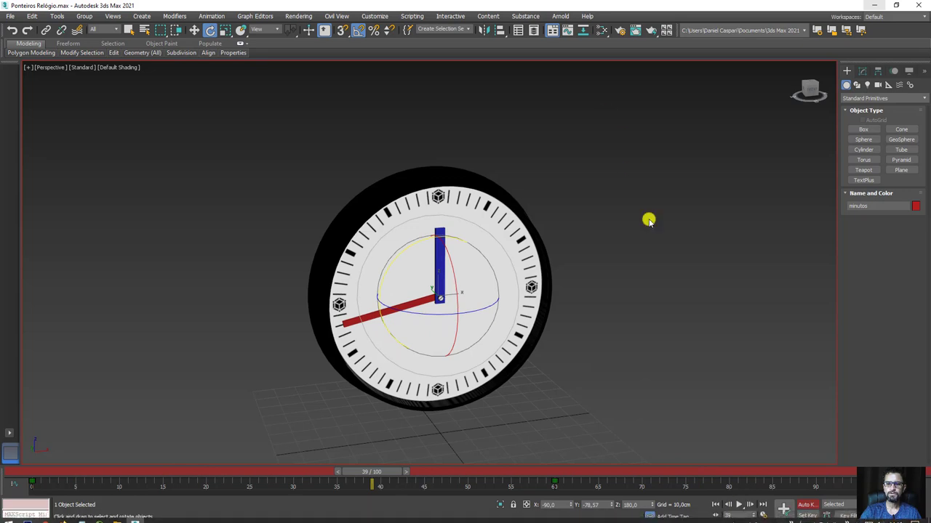
Show only the minute hand's Y Rotation curve in the Curve Editor and select all its keys.
{"action": "left_click", "coordinate": [554, 33]}
{"action": "mouse_move", "coordinate": [285, 197]}
{"action": "middle_mouse_down"}
{"action": "mouse_move", "coordinate": [327, 174]}
{"action": "mouse_move", "coordinate": [316, 182]}
{"action": "middle_mouse_up"}
{"action": "left_click_drag", "start_coordinate": [224, 181], "coordinate": [223, 212]}
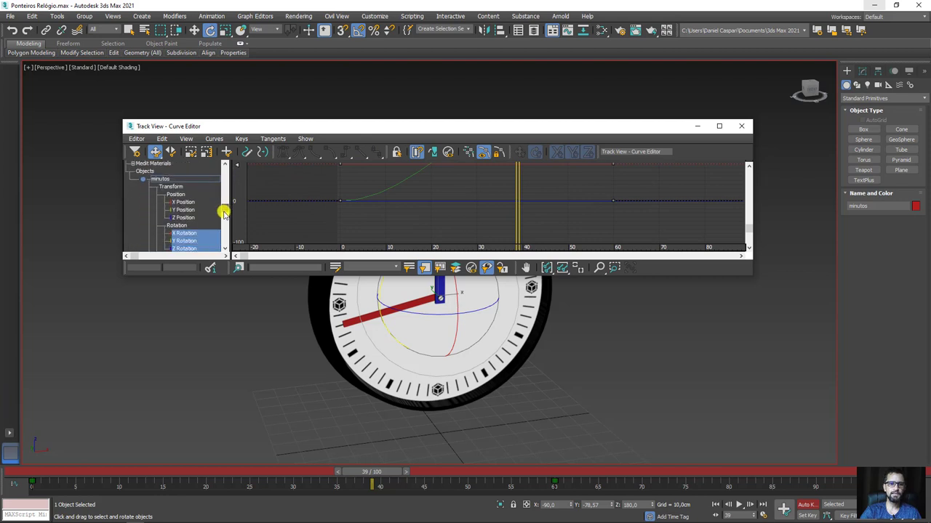
{"action": "left_click", "coordinate": [186, 194]}
{"action": "mouse_move", "coordinate": [301, 175]}
{"action": "middle_mouse_down"}
{"action": "mouse_move", "coordinate": [309, 235]}
{"action": "mouse_move", "coordinate": [290, 213]}
{"action": "middle_mouse_up"}
{"action": "left_click", "coordinate": [548, 268]}
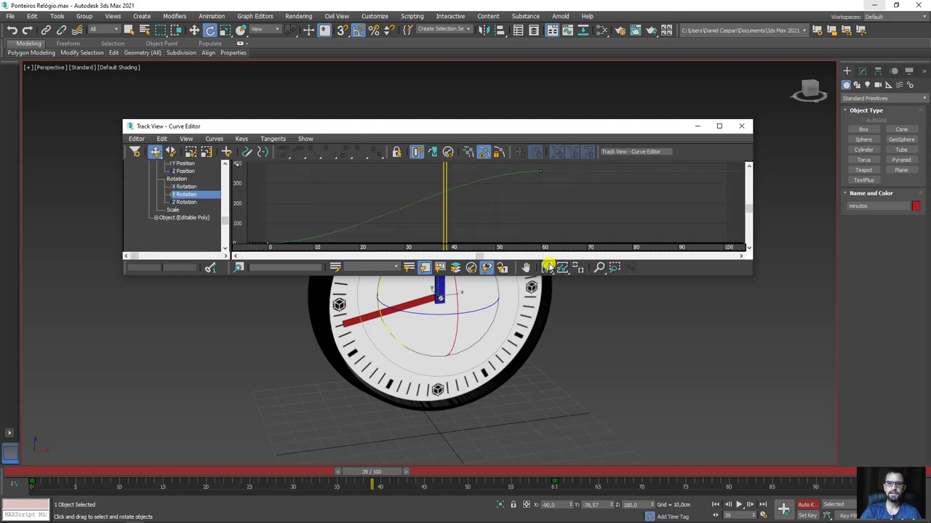
{"action": "double_click", "coordinate": [374, 220]}
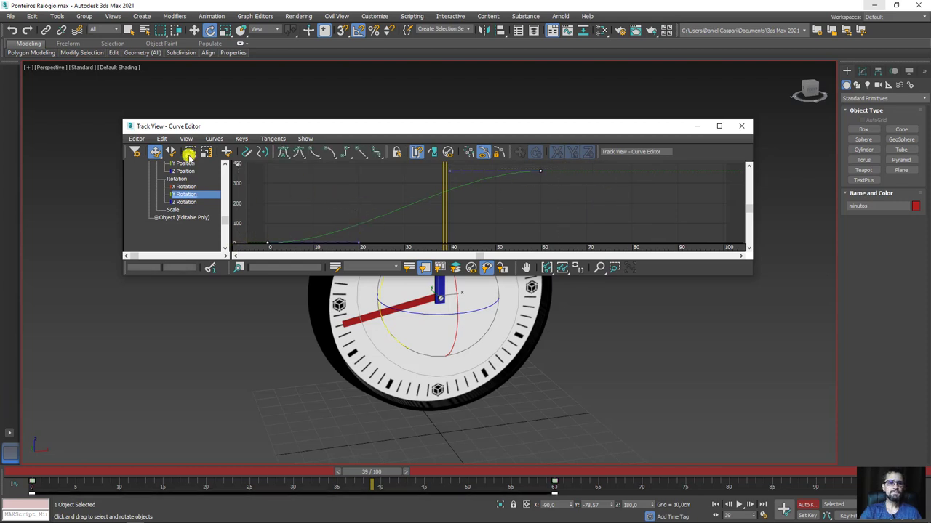
Set the Y Rotation curve's Out-of-Range Type to Relative Repeat.
{"action": "left_click", "coordinate": [166, 138]}
{"action": "mouse_move", "coordinate": [176, 194]}
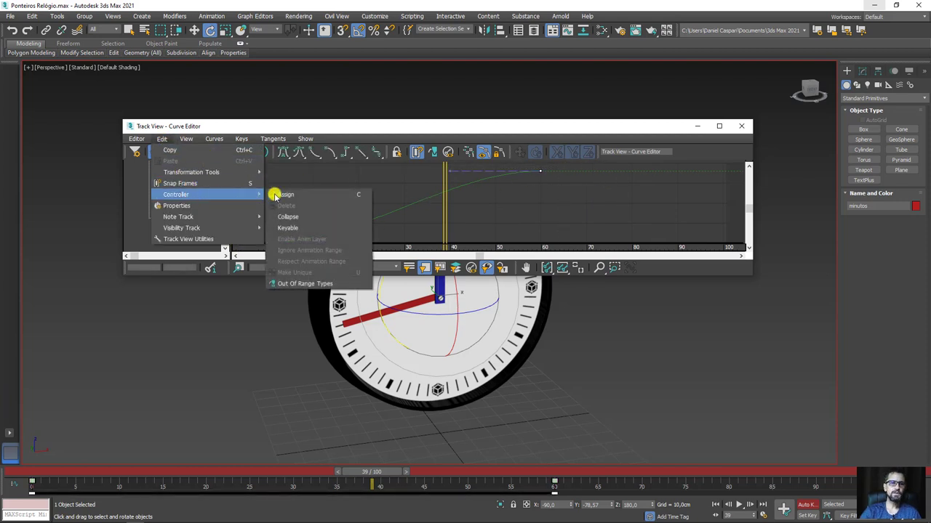
{"action": "left_click", "coordinate": [311, 283]}
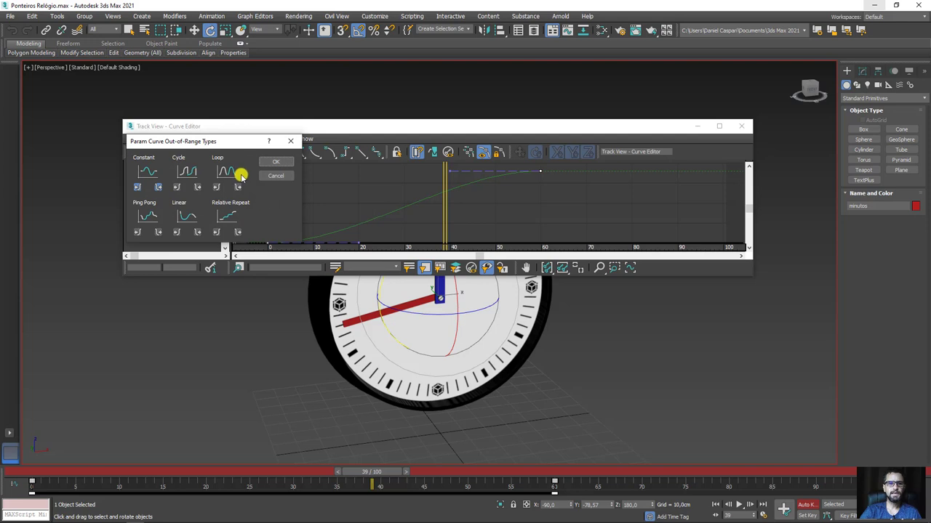
{"action": "left_click", "coordinate": [227, 214]}
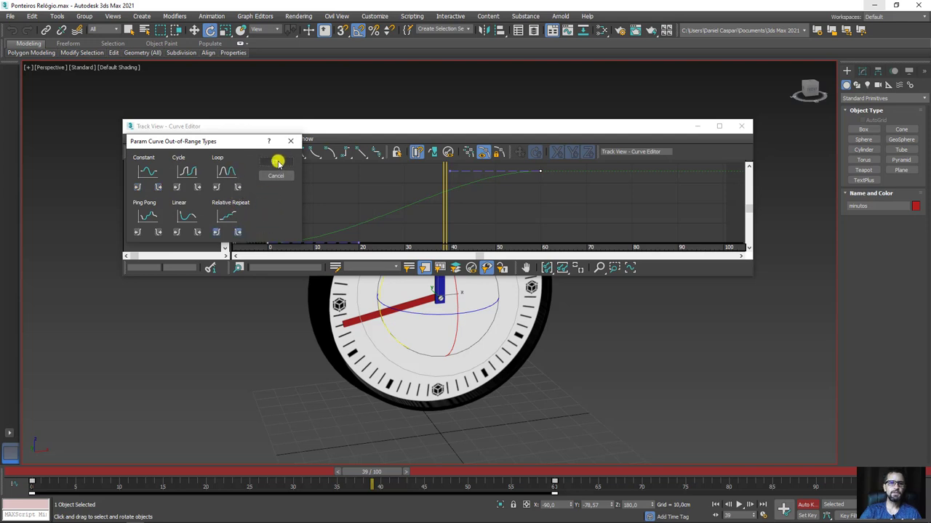
{"action": "left_click", "coordinate": [275, 161]}
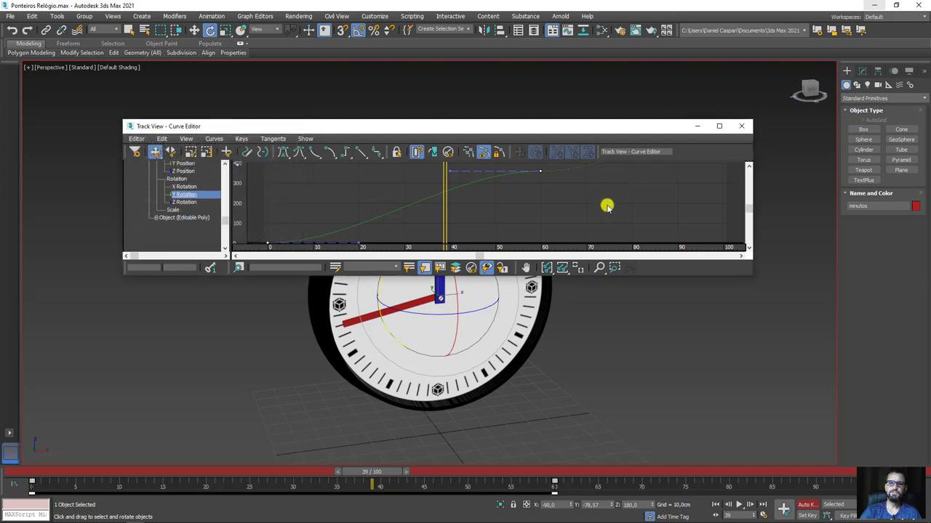
Zoom out to see the curve rising past its keys, then play the clock animation.
{"action": "left_click", "coordinate": [599, 268]}
{"action": "left_click_drag", "start_coordinate": [567, 212], "coordinate": [521, 216]}
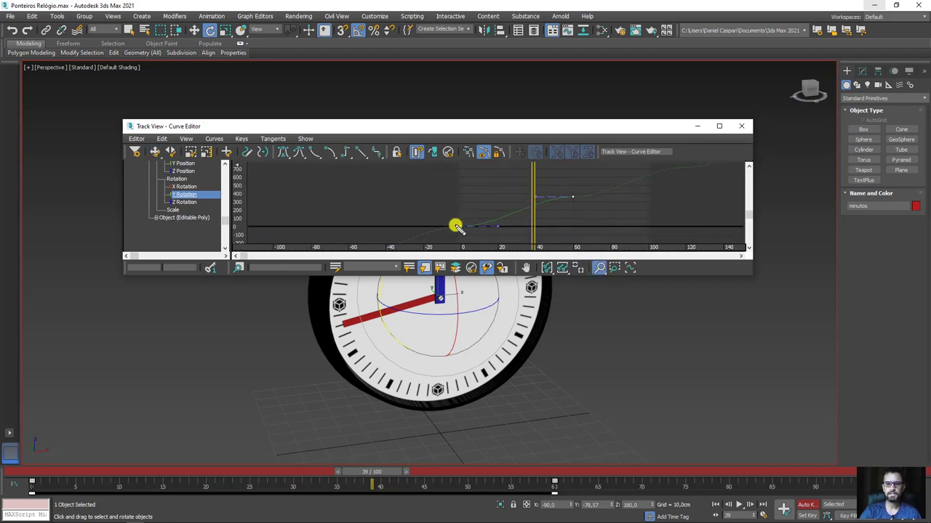
{"action": "left_click_drag", "start_coordinate": [456, 227], "coordinate": [679, 172]}
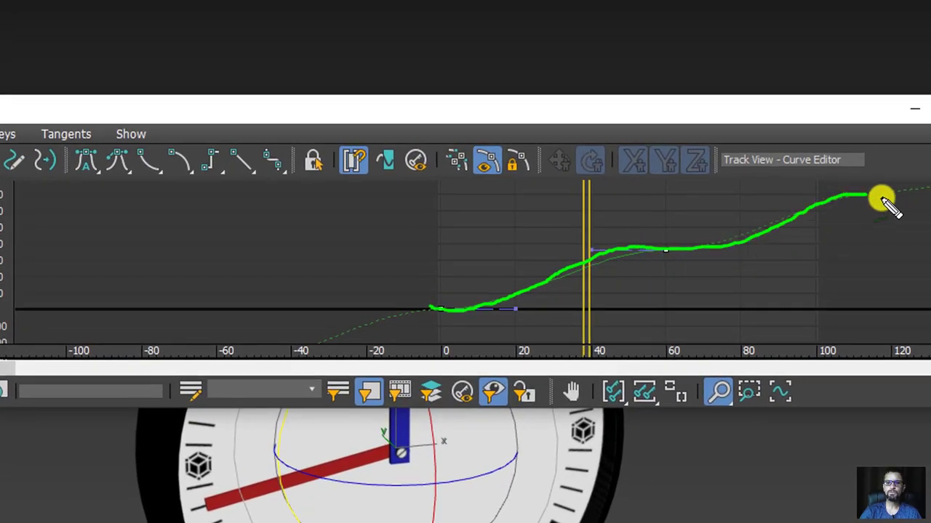
{"action": "left_click", "coordinate": [912, 110]}
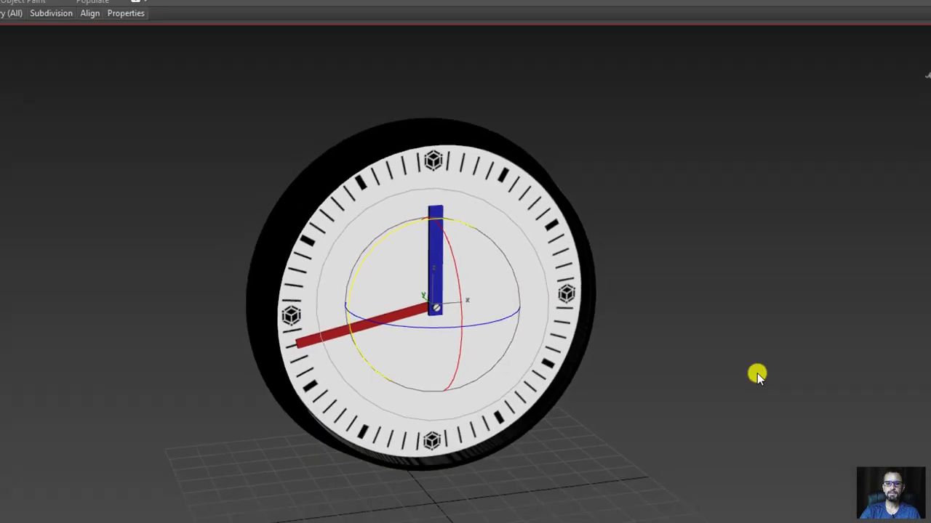
{"action": "left_click", "coordinate": [740, 505]}
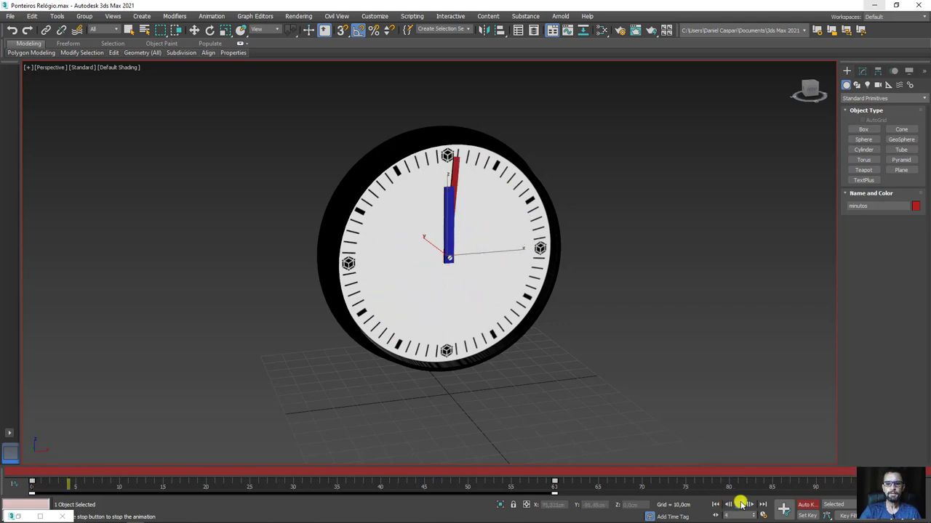
Stop playback, restore the Curve Editor to inspect the Y Rotation curve, then close it.
{"action": "left_click", "coordinate": [741, 503]}
{"action": "key", "text": "e"}
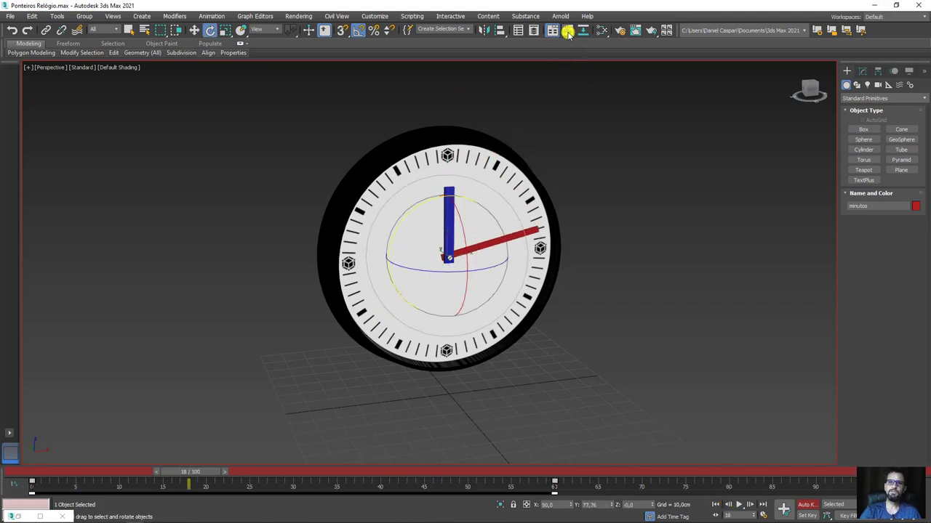
{"action": "left_click", "coordinate": [24, 516]}
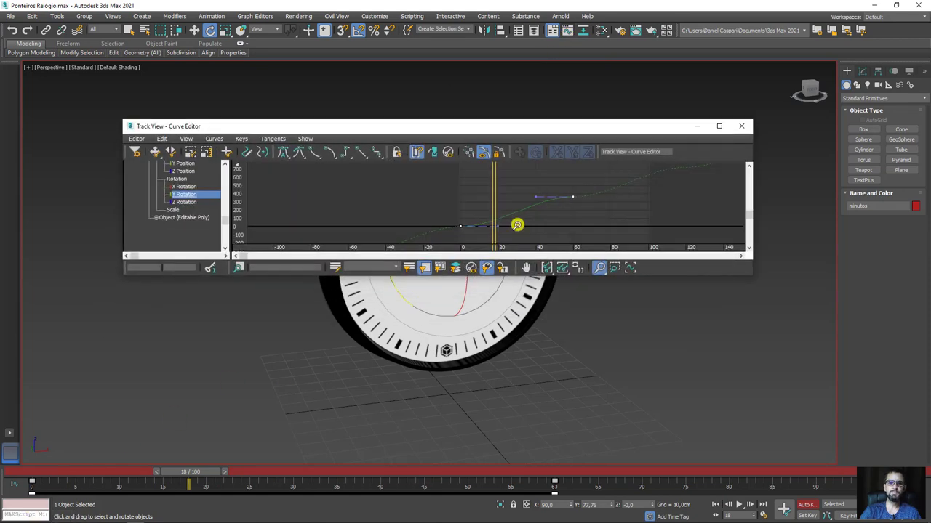
{"action": "mouse_move", "coordinate": [519, 213]}
{"action": "middle_mouse_down"}
{"action": "mouse_move", "coordinate": [479, 196]}
{"action": "mouse_move", "coordinate": [370, 230]}
{"action": "middle_mouse_up"}
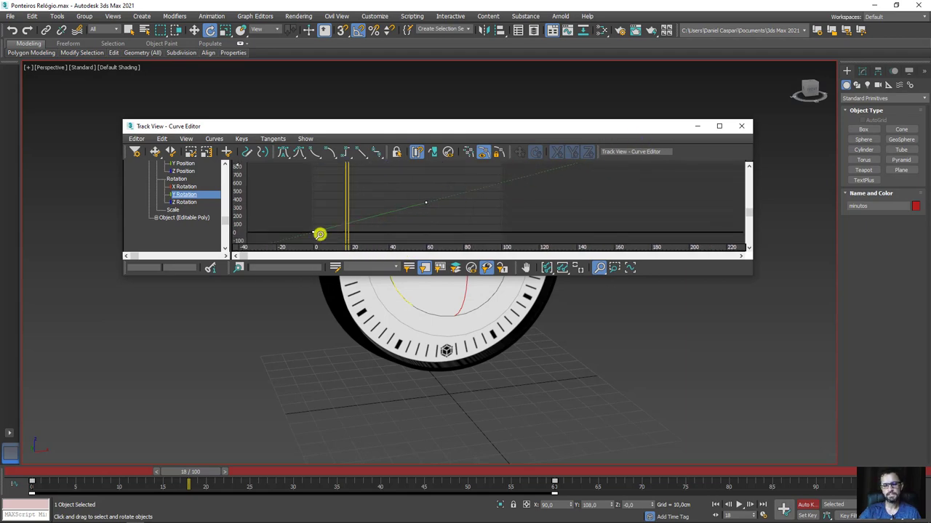
{"action": "left_click", "coordinate": [740, 126]}
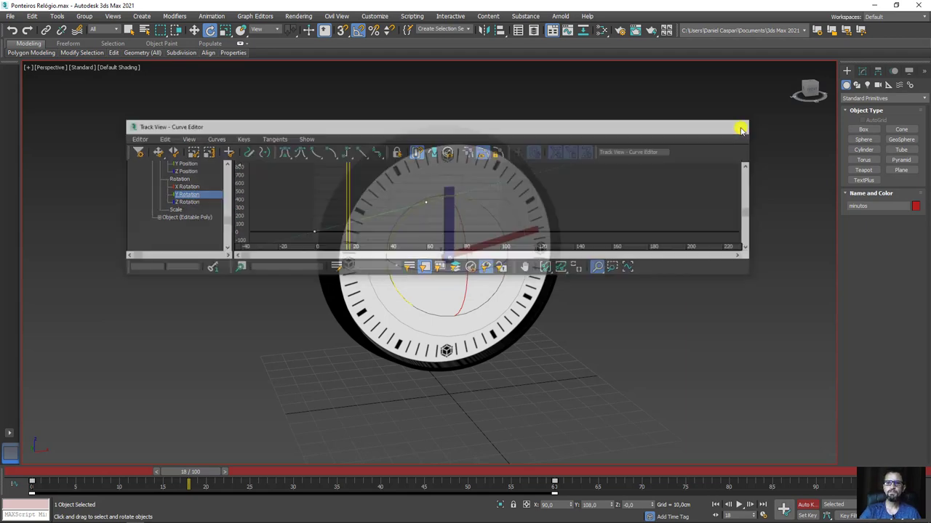
Play the clock animation to watch the minute hand circle, then return to frame 0.
{"action": "left_click", "coordinate": [739, 504]}
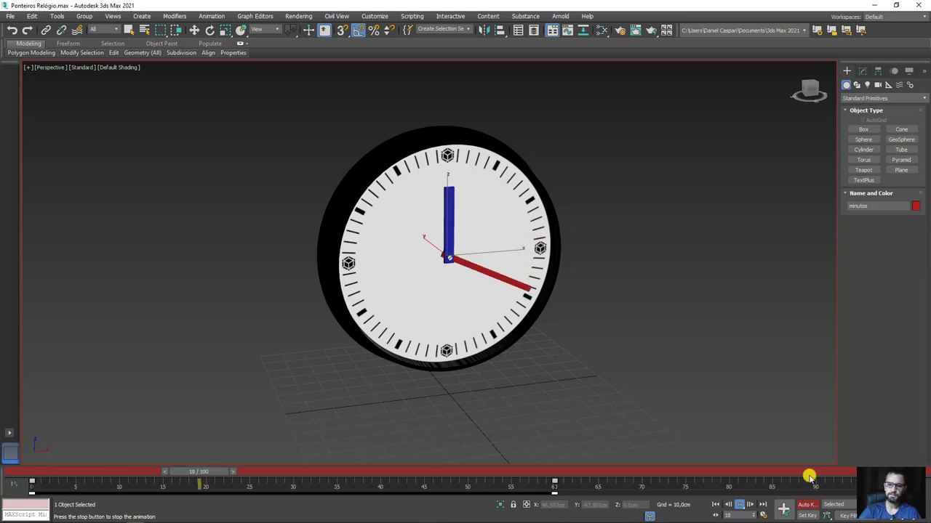
{"action": "left_click", "coordinate": [739, 503]}
{"action": "key", "text": "e"}
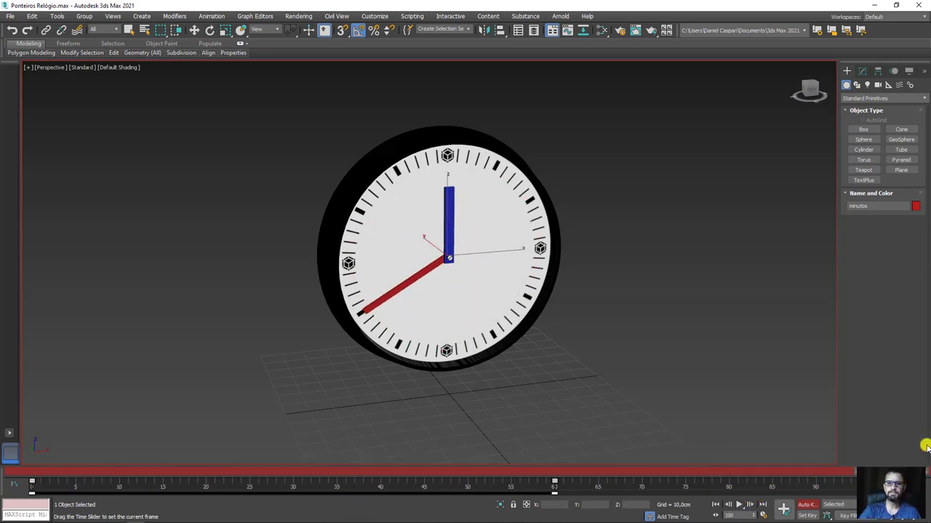
{"action": "left_click_drag", "start_coordinate": [459, 481], "coordinate": [314, 481]}
{"action": "key", "text": "Home"}
Deselect the minute hand, select the blue segundos hand, and zoom in on the clock.
{"action": "key", "text": "e"}
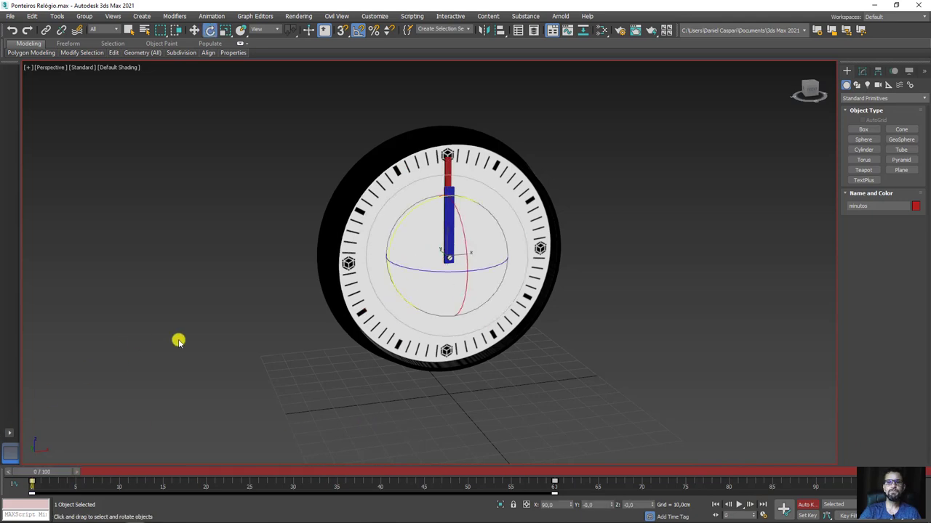
{"action": "left_click", "coordinate": [729, 317]}
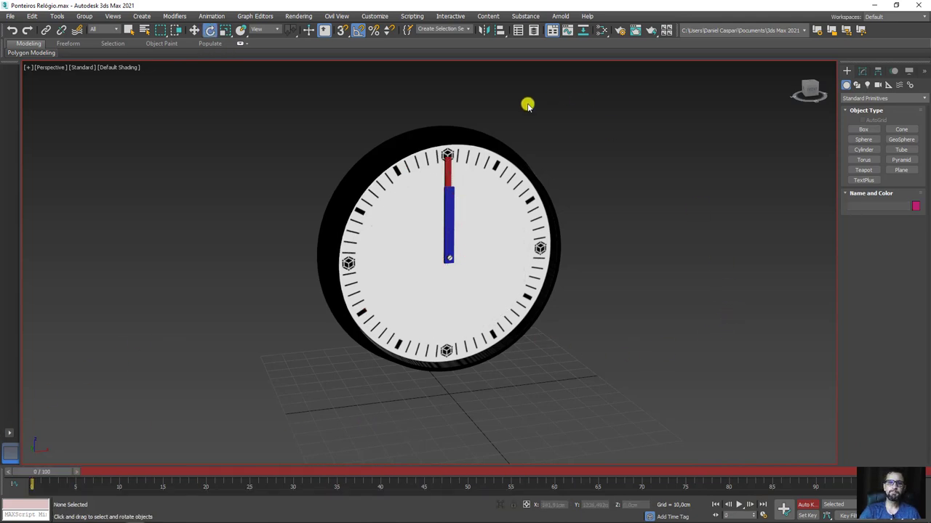
{"action": "left_click", "coordinate": [450, 201]}
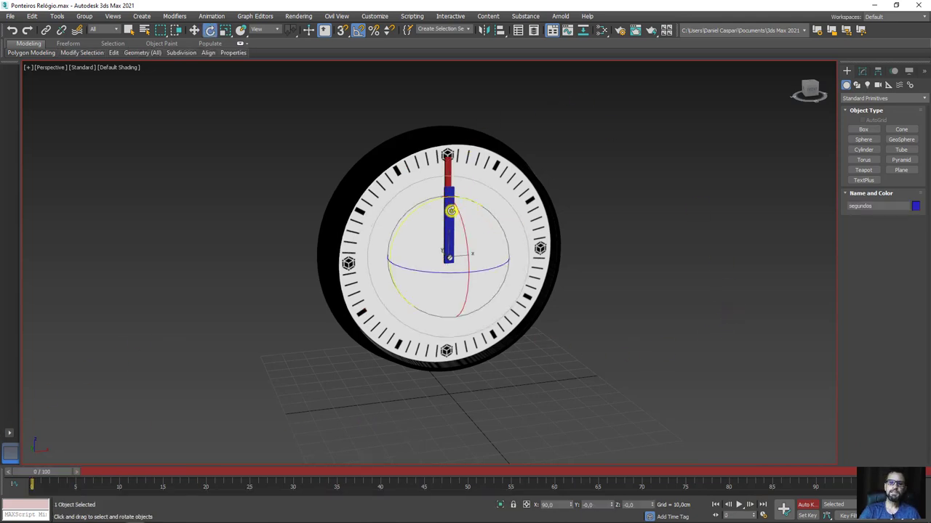
{"action": "scroll", "coordinate": [450, 210], "scroll_direction": "up", "scroll_amount": 3}
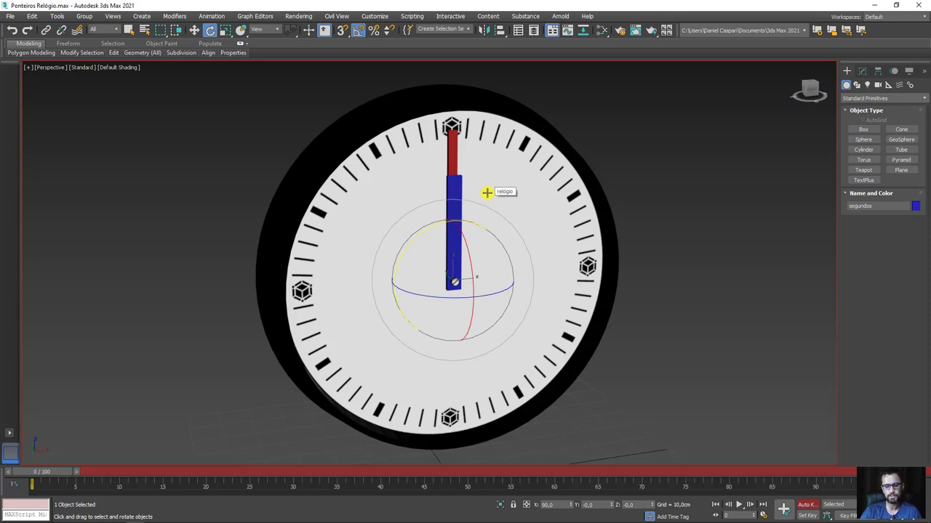
Key the segundos hand rotated 30° clockwise at frame 60, then scrub to check.
{"action": "mouse_move", "coordinate": [43, 472]}
{"action": "left_mouse_down"}
{"action": "mouse_move", "coordinate": [354, 439]}
{"action": "mouse_move", "coordinate": [559, 439]}
{"action": "left_mouse_up"}
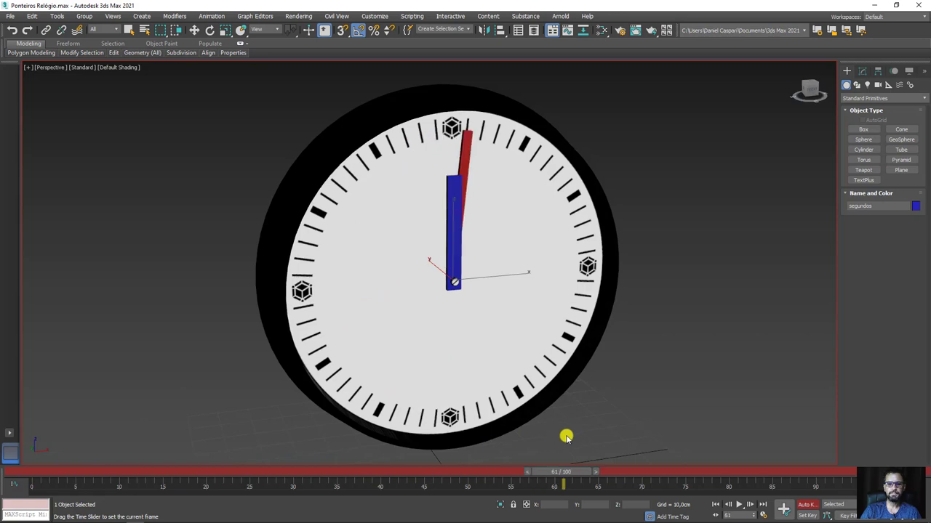
{"action": "key", "text": "e"}
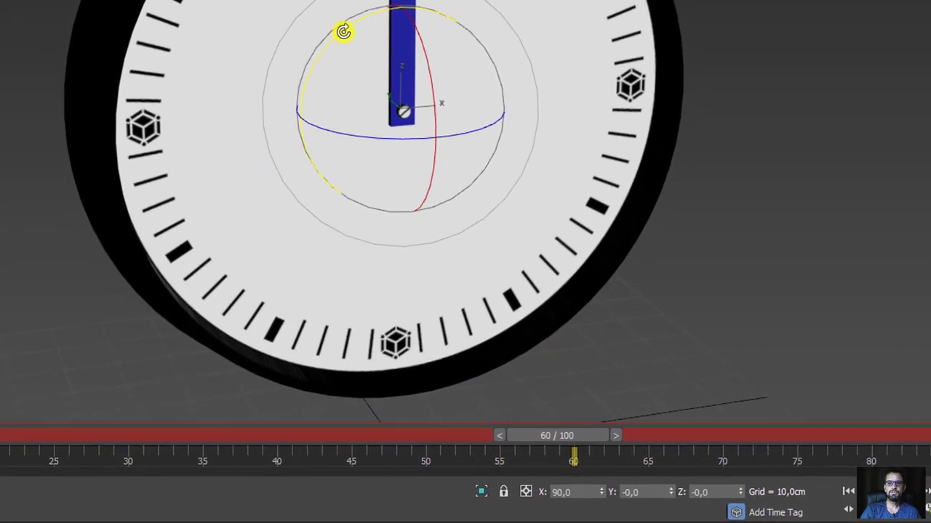
{"action": "left_click_drag", "start_coordinate": [420, 224], "coordinate": [435, 229]}
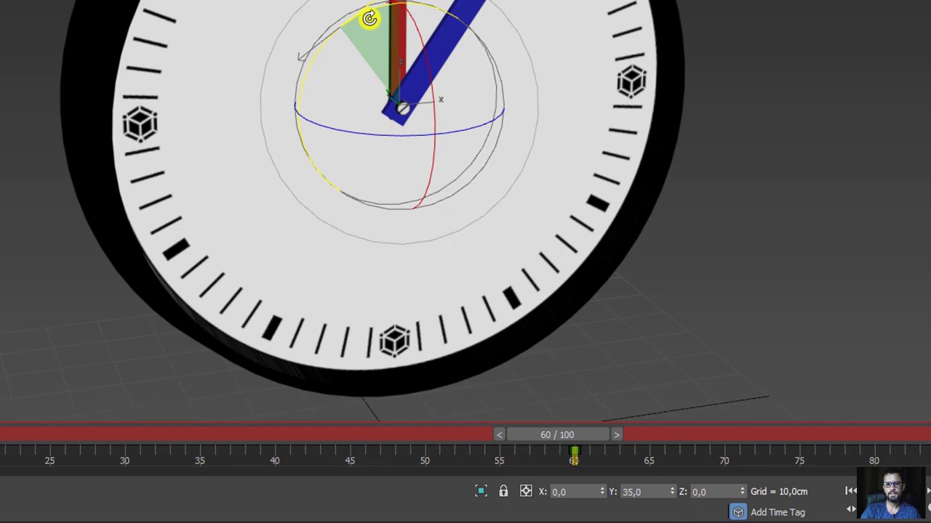
{"action": "left_click_drag", "start_coordinate": [370, 18], "coordinate": [366, 16]}
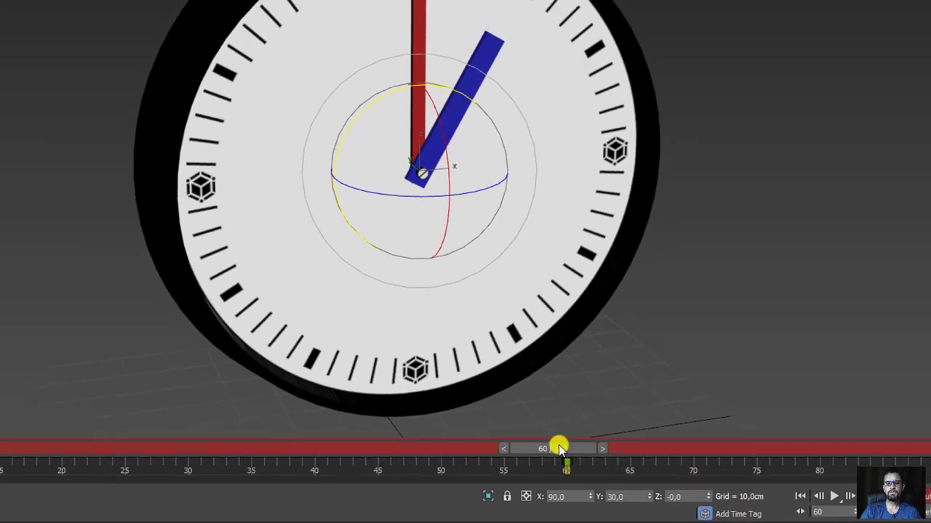
{"action": "mouse_move", "coordinate": [558, 447]}
{"action": "left_mouse_down"}
{"action": "mouse_move", "coordinate": [353, 470]}
{"action": "mouse_move", "coordinate": [166, 461]}
{"action": "mouse_move", "coordinate": [466, 436]}
{"action": "mouse_move", "coordinate": [779, 436]}
{"action": "mouse_move", "coordinate": [202, 436]}
{"action": "mouse_move", "coordinate": [633, 419]}
{"action": "mouse_move", "coordinate": [505, 415]}
{"action": "left_mouse_up"}
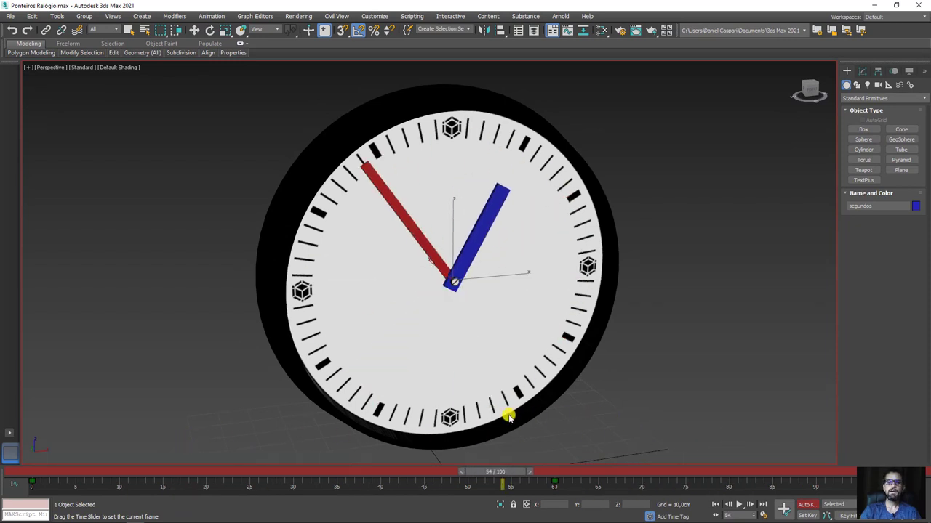
{"action": "key", "text": "e"}
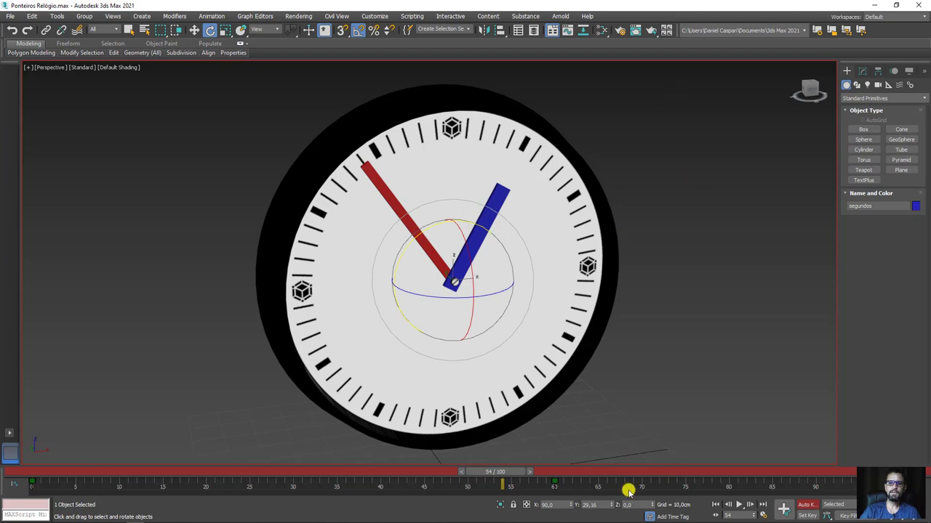
Show the segundos hand's Y Rotation curve in the Curve Editor and select both keys.
{"action": "left_click", "coordinate": [564, 32]}
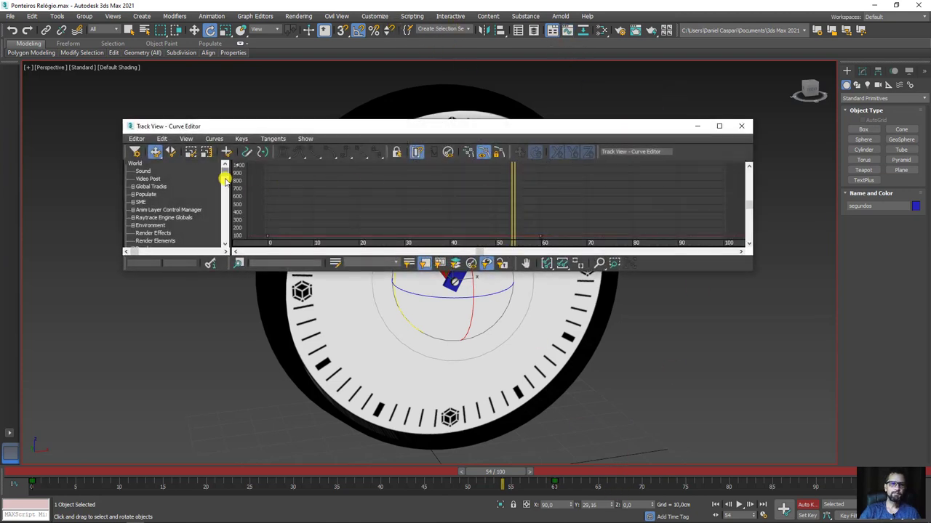
{"action": "left_click_drag", "start_coordinate": [226, 178], "coordinate": [215, 218]}
{"action": "scroll", "coordinate": [227, 202], "scroll_direction": "down", "scroll_amount": 2}
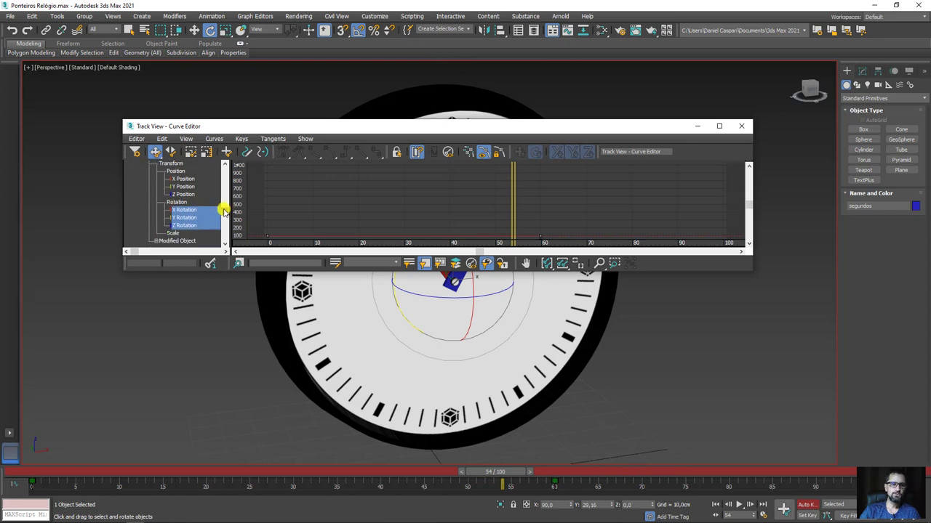
{"action": "left_click", "coordinate": [187, 202]}
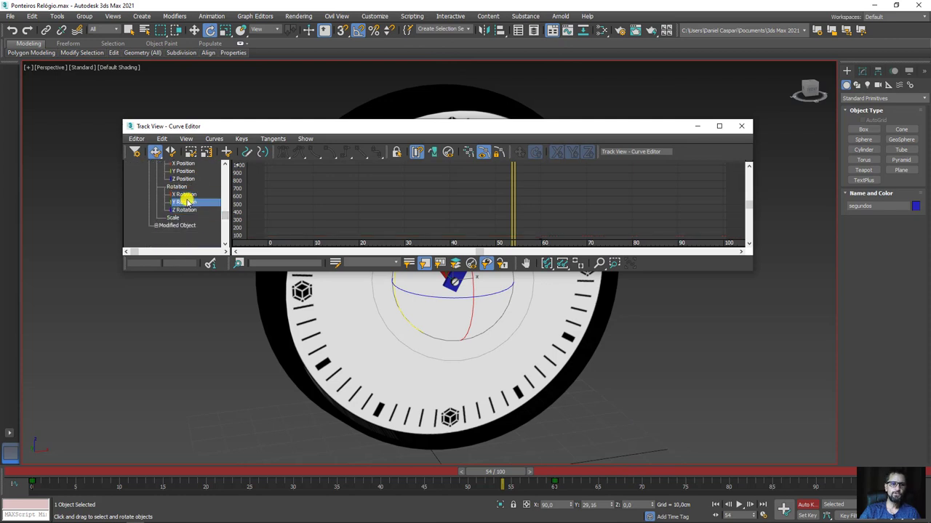
{"action": "left_click", "coordinate": [562, 264]}
{"action": "left_click_drag", "start_coordinate": [553, 171], "coordinate": [240, 253]}
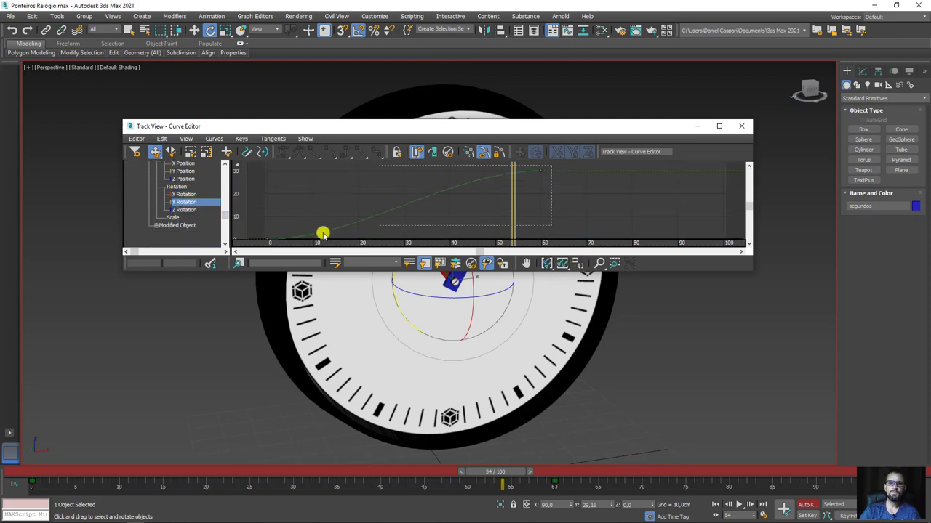
Apply a looping Out-of-Range Type to the Y Rotation curve and close the Curve Editor.
{"action": "left_click", "coordinate": [163, 139]}
{"action": "mouse_move", "coordinate": [176, 195]}
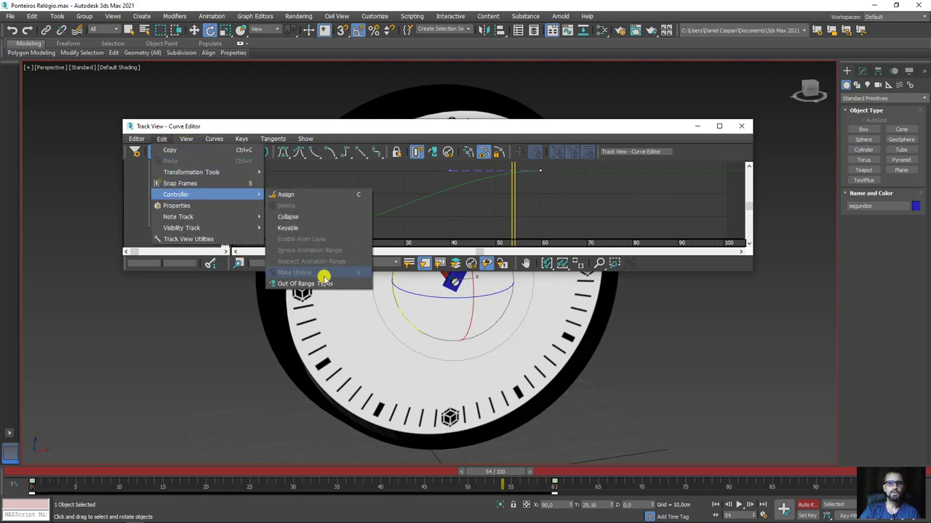
{"action": "left_click", "coordinate": [313, 283]}
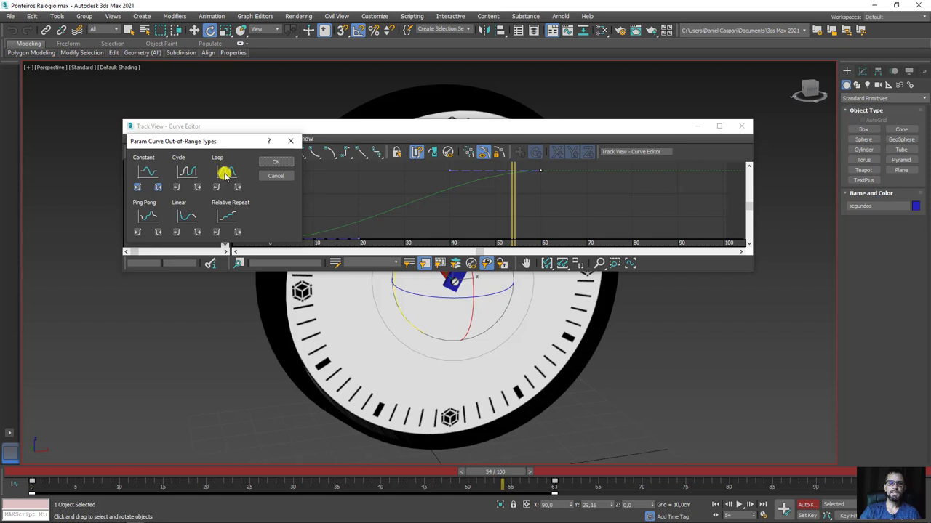
{"action": "left_click", "coordinate": [275, 161]}
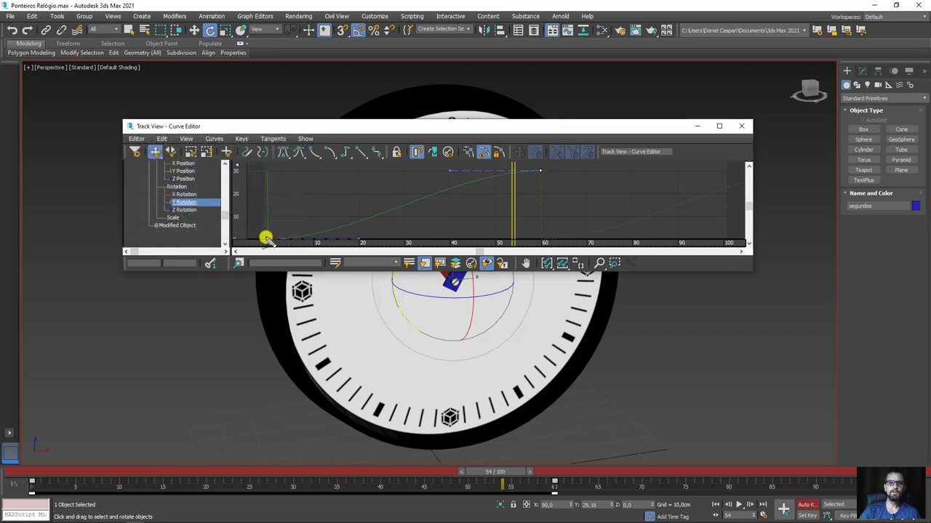
{"action": "mouse_move", "coordinate": [319, 237]}
{"action": "left_mouse_down"}
{"action": "mouse_move", "coordinate": [502, 172]}
{"action": "mouse_move", "coordinate": [538, 229]}
{"action": "mouse_move", "coordinate": [693, 199]}
{"action": "left_mouse_up"}
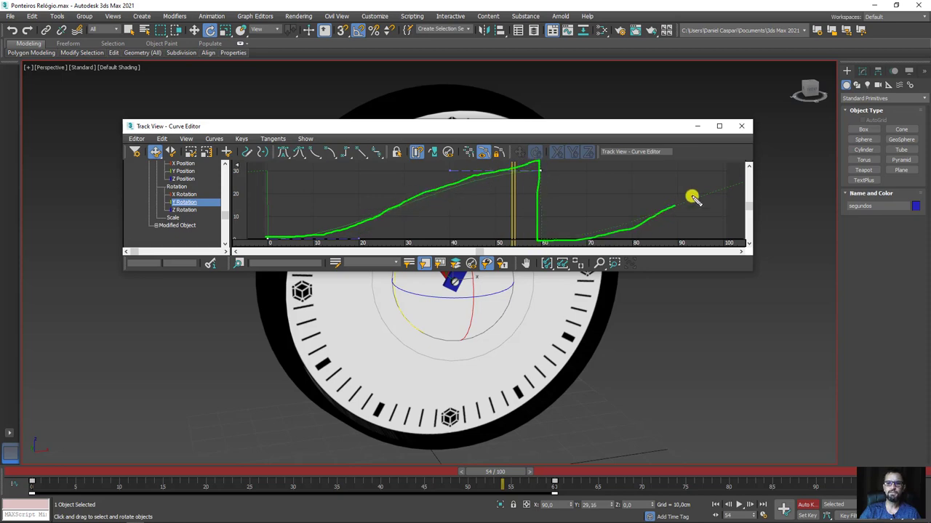
{"action": "left_click", "coordinate": [740, 126]}
{"action": "scroll", "coordinate": [623, 218], "scroll_direction": "up", "scroll_amount": 3}
{"action": "scroll", "coordinate": [568, 241], "scroll_direction": "down", "scroll_amount": 4}
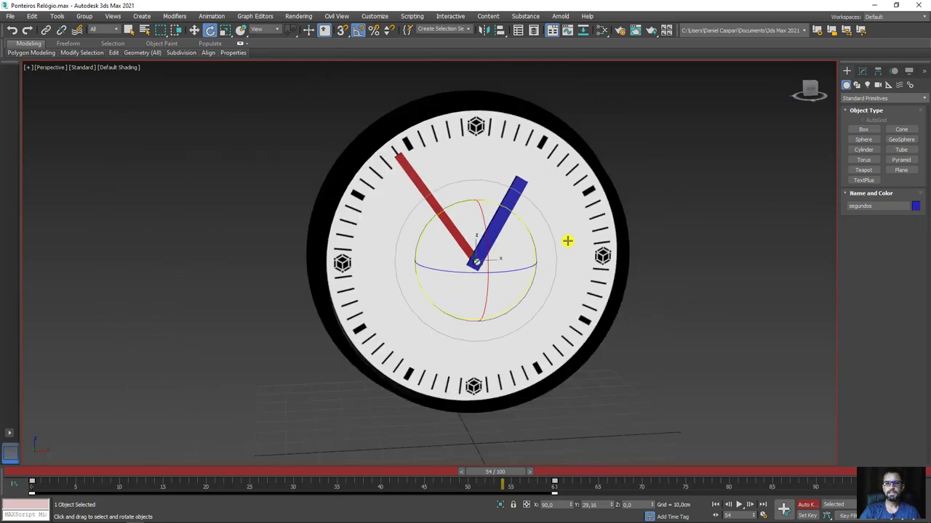
Set the animation End Time to 500 frames and play the animation.
{"action": "left_click", "coordinate": [759, 517]}
{"action": "type", "text": "500"}
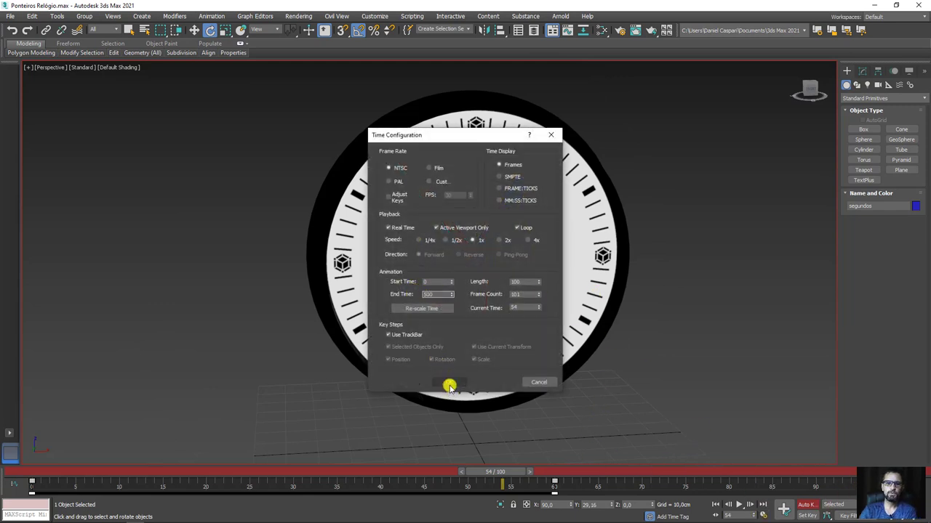
{"action": "left_click", "coordinate": [449, 382]}
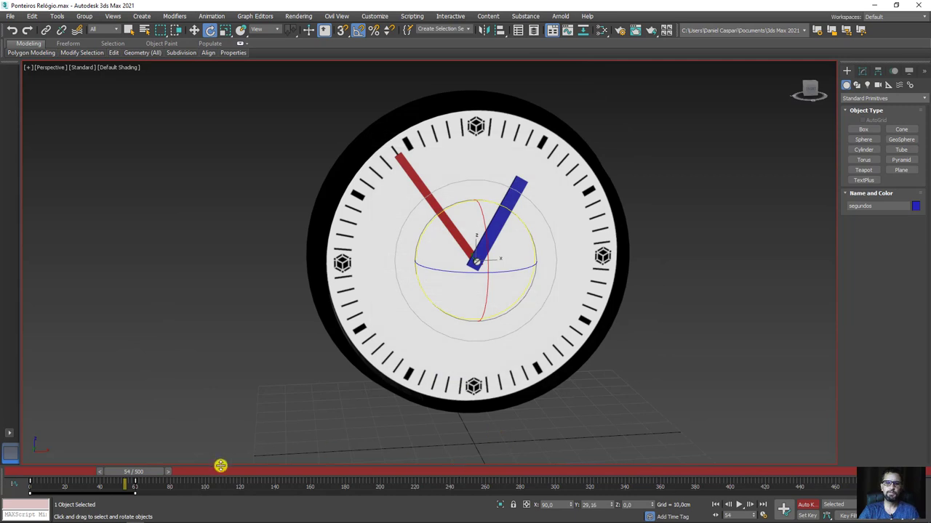
{"action": "left_click", "coordinate": [738, 505]}
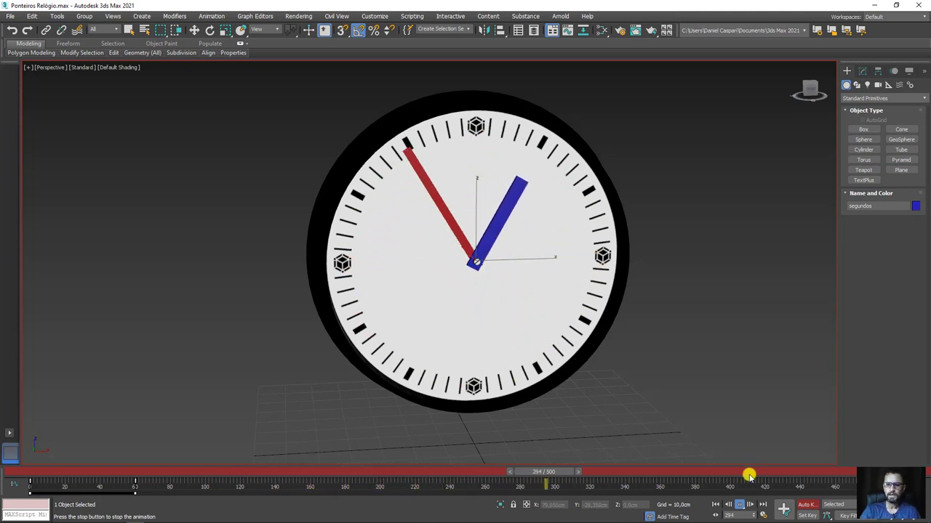
Change the seconds hand's Out-of-Range Type so its rotation keeps rising past its keys.
{"action": "left_click", "coordinate": [739, 504]}
{"action": "key", "text": "e"}
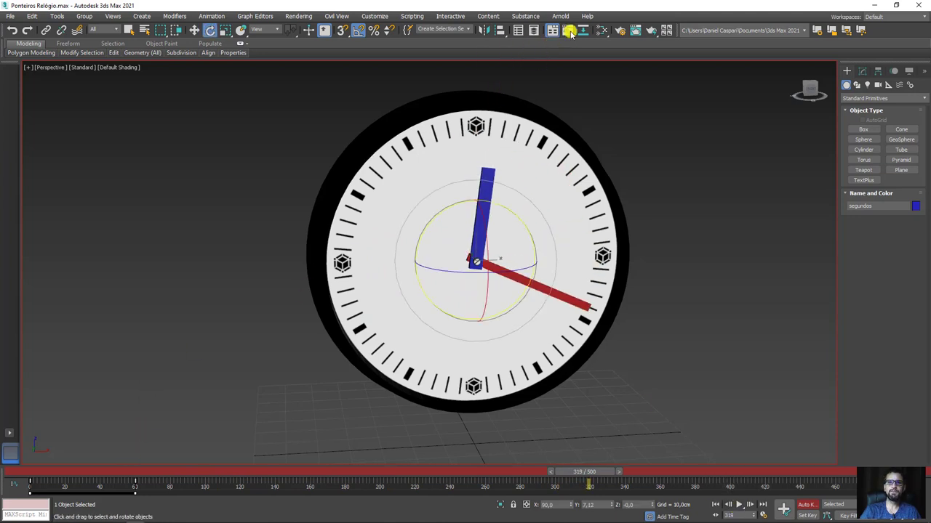
{"action": "middle_click_drag", "start_coordinate": [297, 193], "coordinate": [386, 177]}
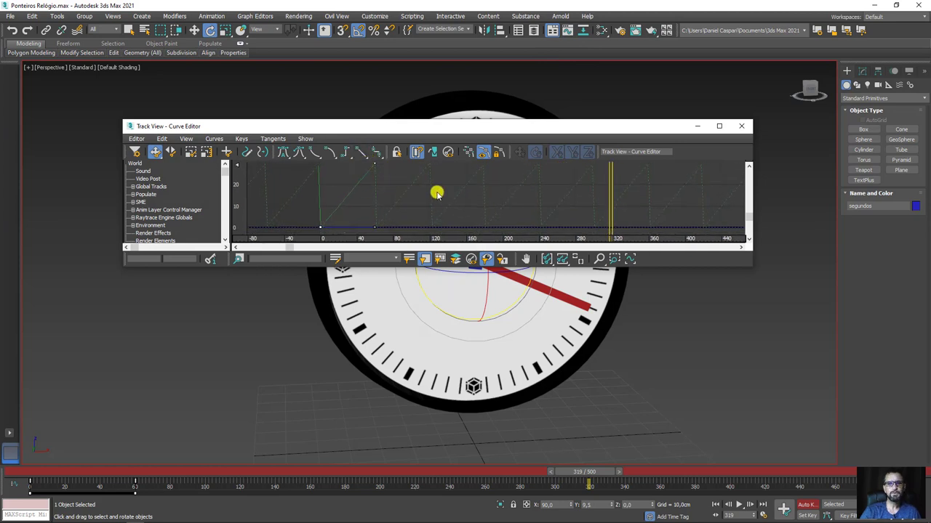
{"action": "left_click", "coordinate": [163, 138]}
{"action": "mouse_move", "coordinate": [176, 195]}
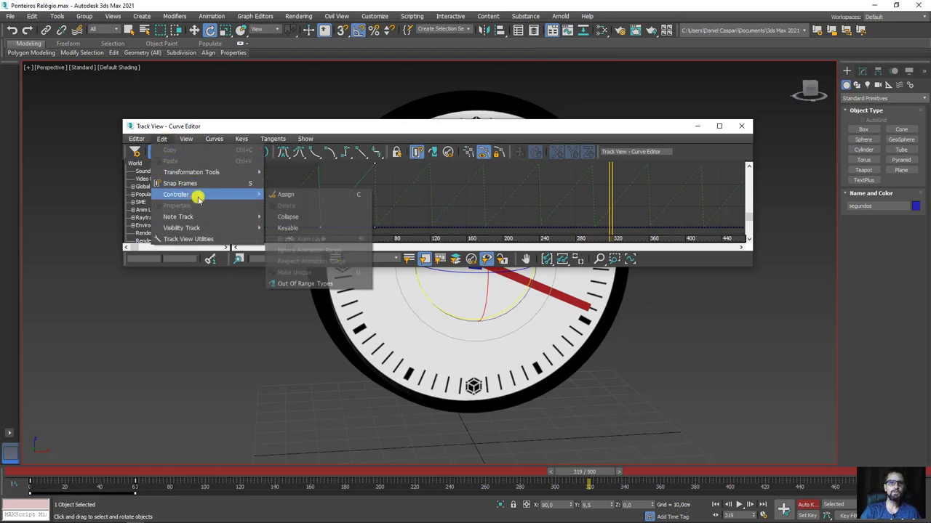
{"action": "left_click", "coordinate": [306, 284]}
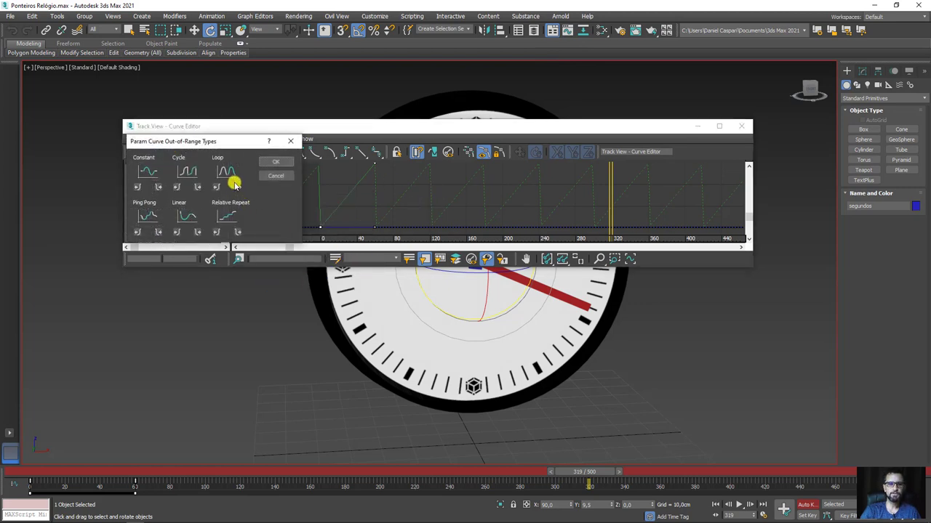
{"action": "left_click", "coordinate": [276, 163]}
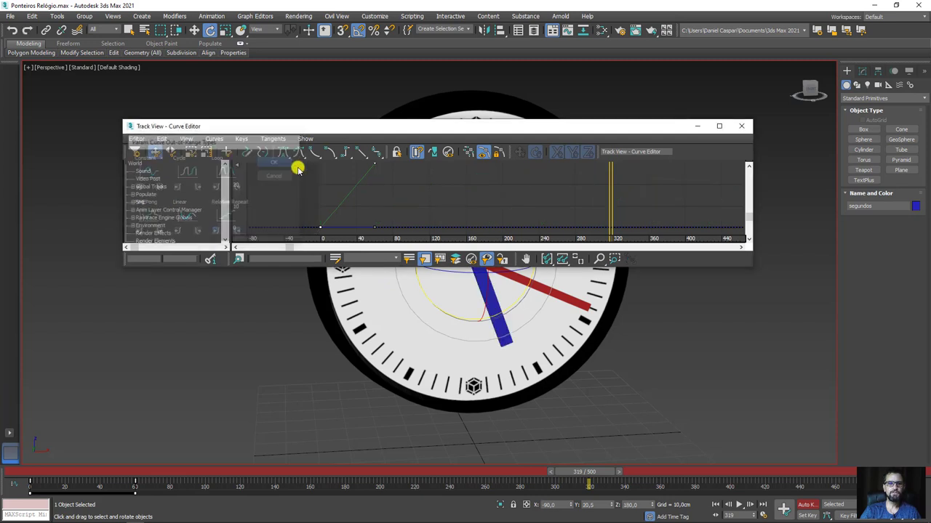
Zoom out to check the curve, close the Curve Editor, return to frame 0, and turn off Auto Key.
{"action": "left_click", "coordinate": [598, 260]}
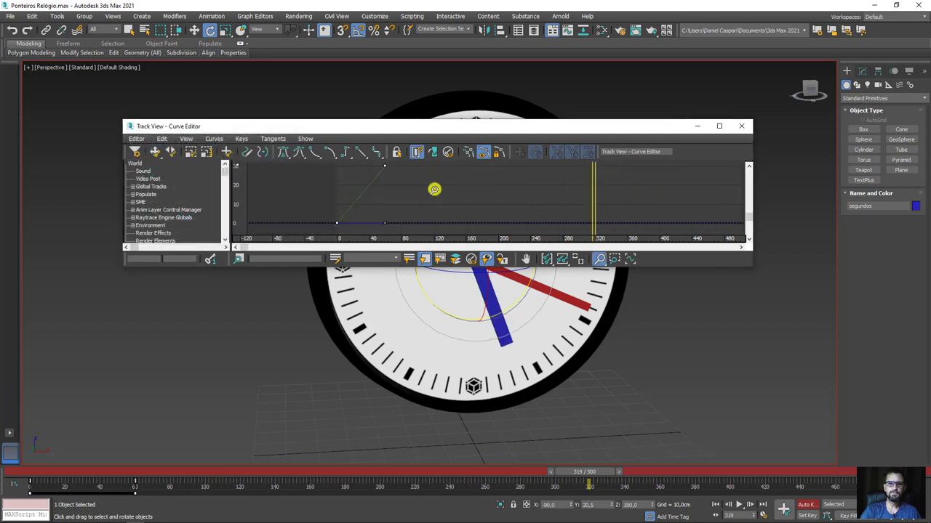
{"action": "mouse_move", "coordinate": [434, 190]}
{"action": "left_mouse_down"}
{"action": "mouse_move", "coordinate": [395, 210]}
{"action": "mouse_move", "coordinate": [332, 216]}
{"action": "left_mouse_up"}
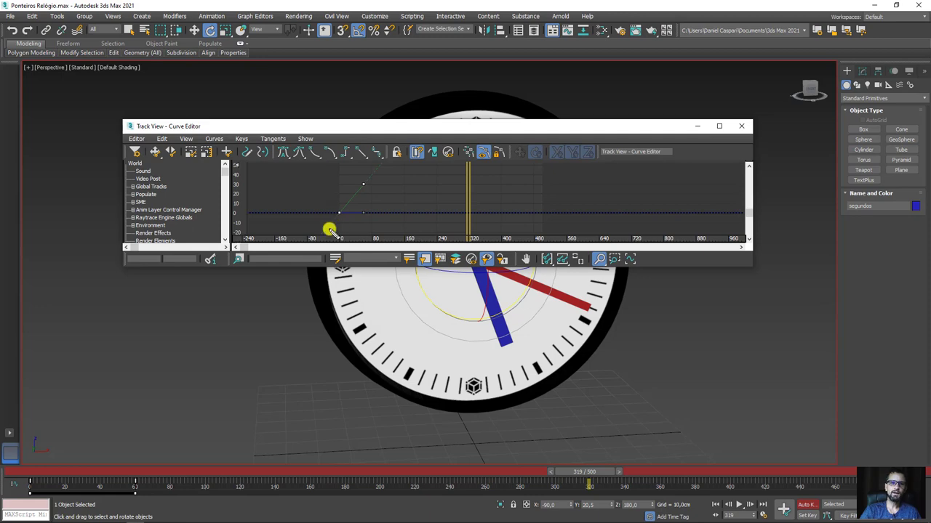
{"action": "left_click", "coordinate": [741, 125]}
{"action": "left_click_drag", "start_coordinate": [65, 480], "coordinate": [34, 471]}
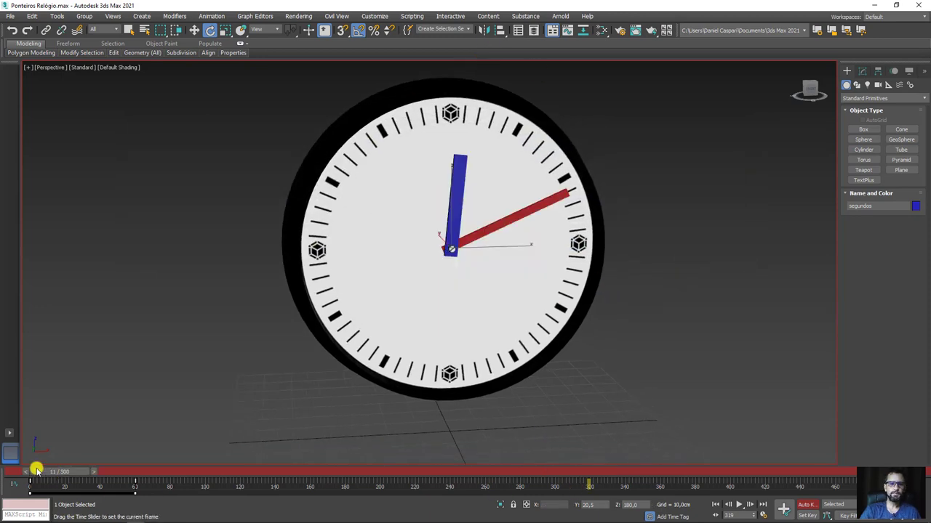
{"action": "left_click", "coordinate": [806, 504]}
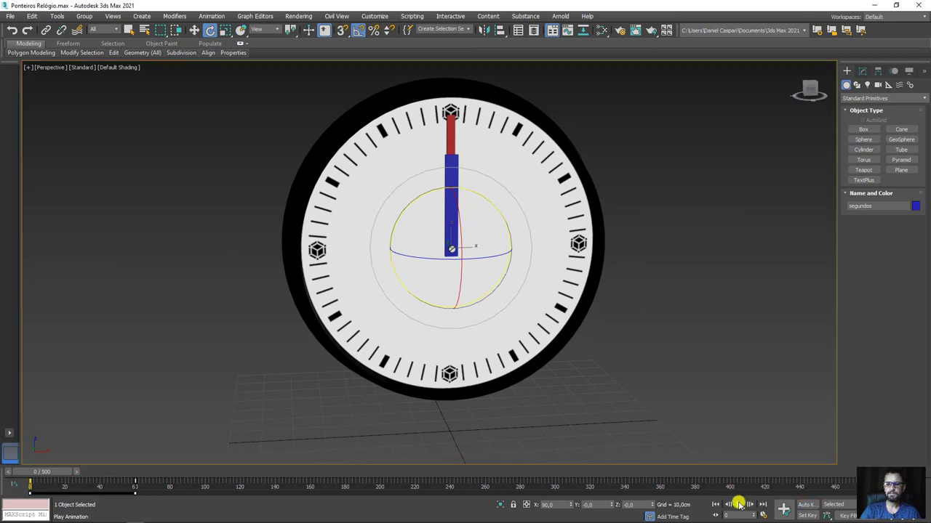
Play the clock animation to confirm both hands rotate continuously, then stop it.
{"action": "left_click", "coordinate": [739, 504]}
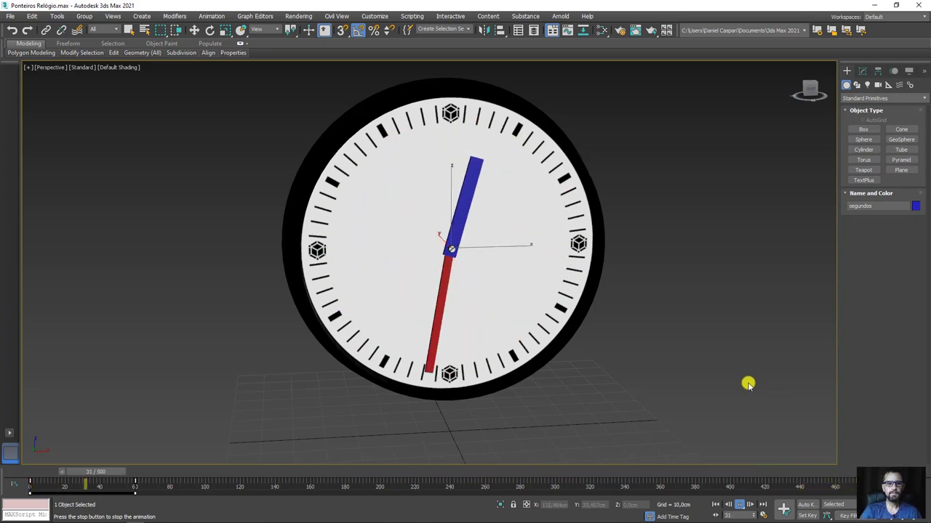
{"action": "key", "text": "slash"}
{"action": "key", "text": "e"}
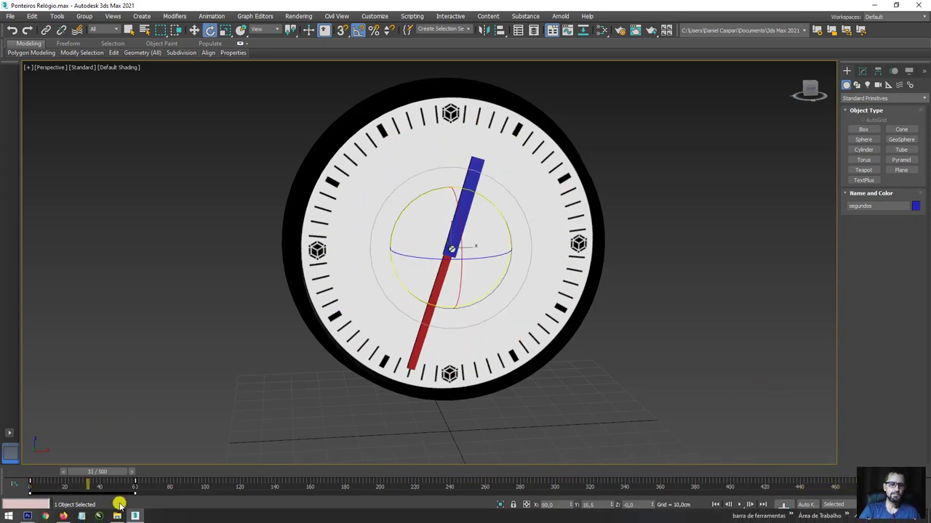
{"action": "left_click", "coordinate": [117, 518]}
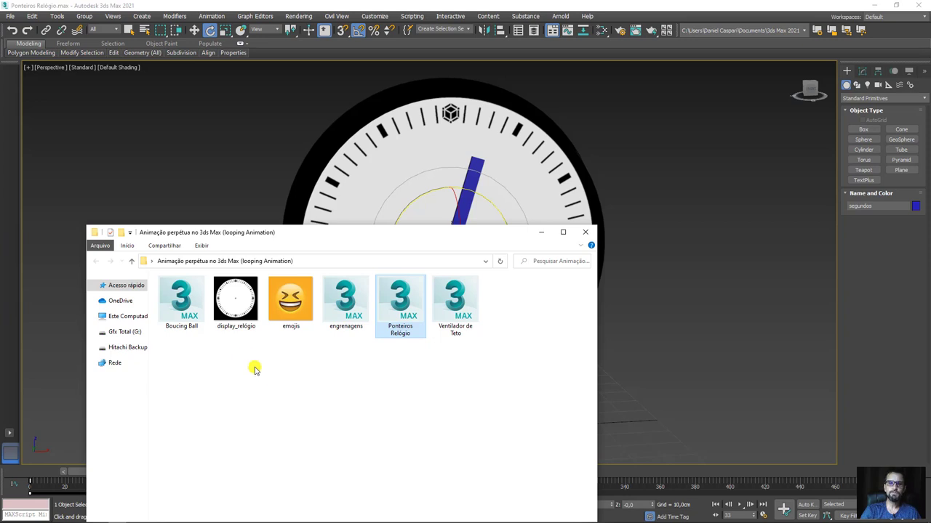
Open Boucing Ball.max by dragging it into 3ds Max, discarding the unsaved clock scene.
{"action": "left_click_drag", "start_coordinate": [180, 311], "coordinate": [681, 245]}
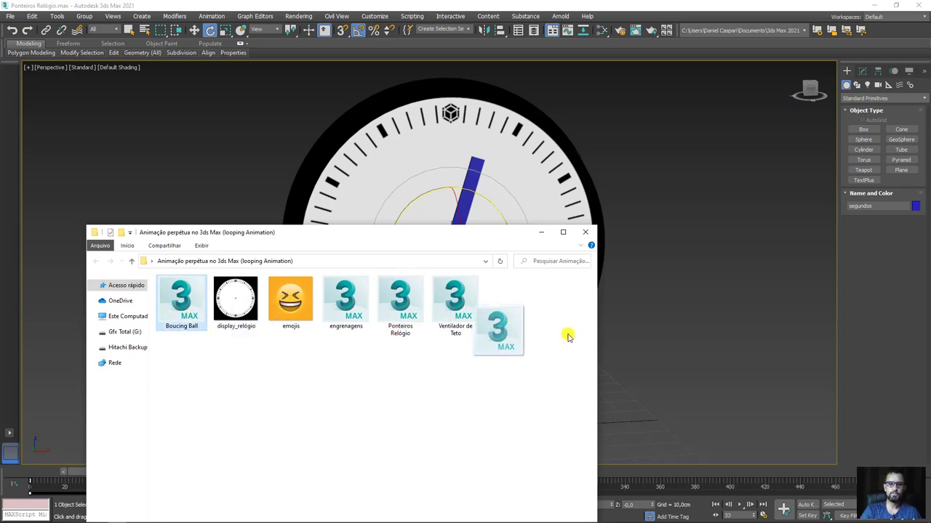
{"action": "left_click", "coordinate": [704, 250]}
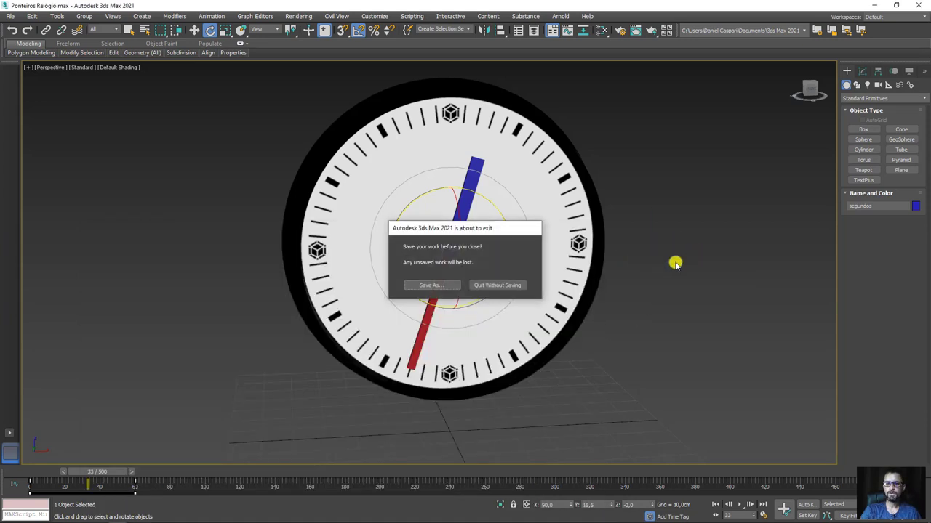
{"action": "left_click", "coordinate": [513, 287]}
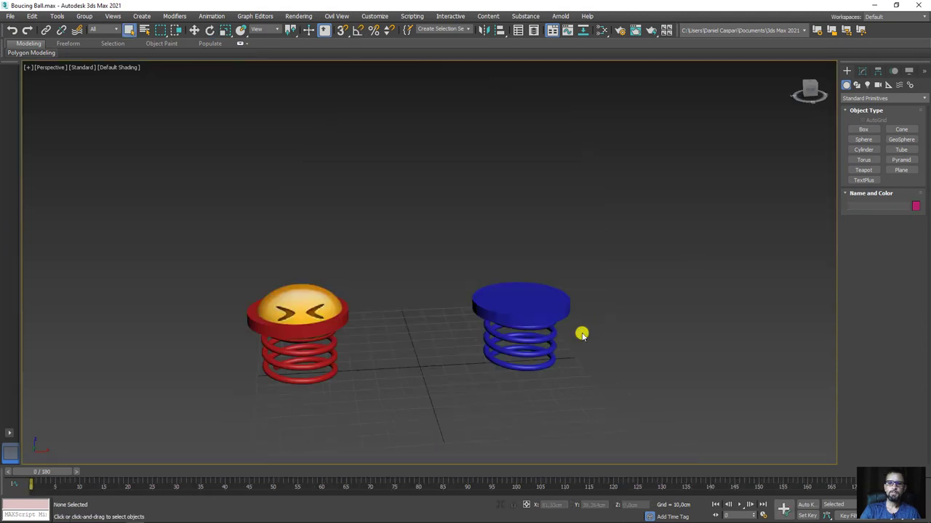
Scrub the bounce from frame 59 and select the springs to see their keyframes.
{"action": "left_click_drag", "start_coordinate": [329, 470], "coordinate": [322, 471]}
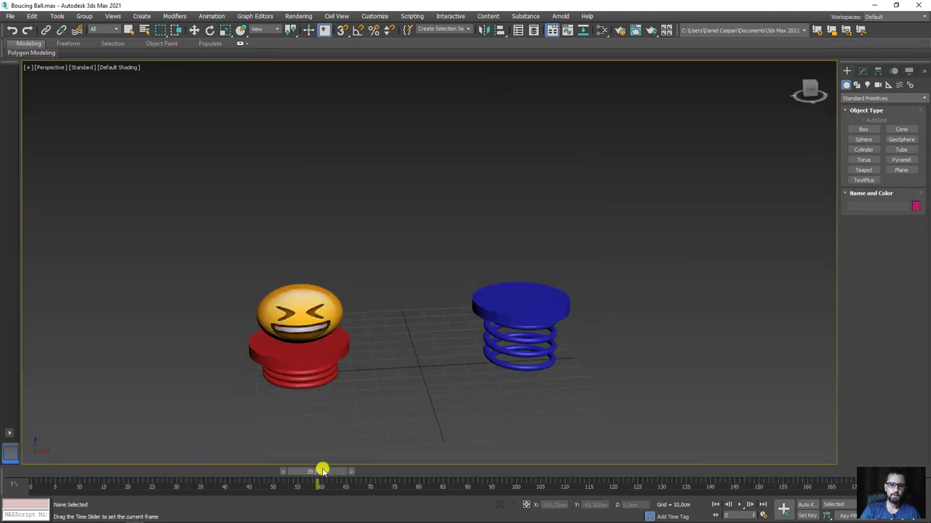
{"action": "key", "text": "q"}
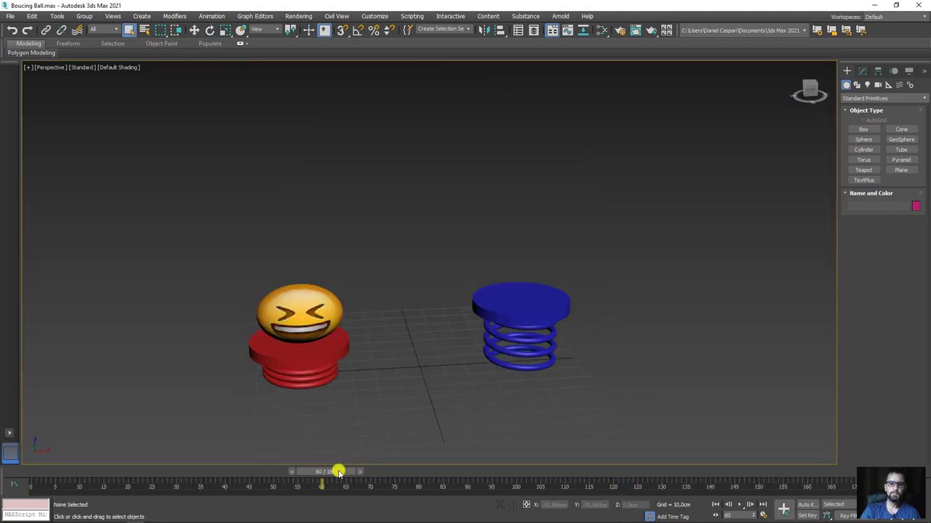
{"action": "left_click_drag", "start_coordinate": [337, 474], "coordinate": [524, 461]}
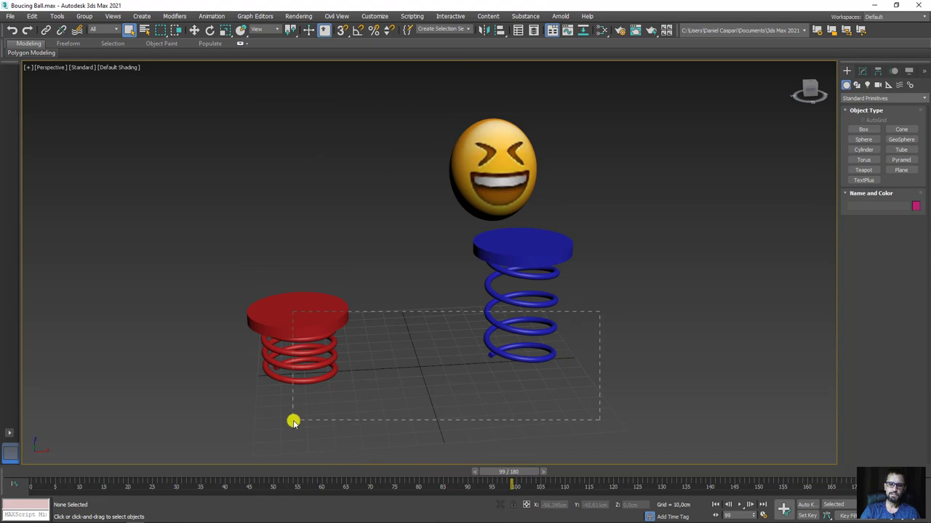
{"action": "left_click_drag", "start_coordinate": [293, 422], "coordinate": [315, 417]}
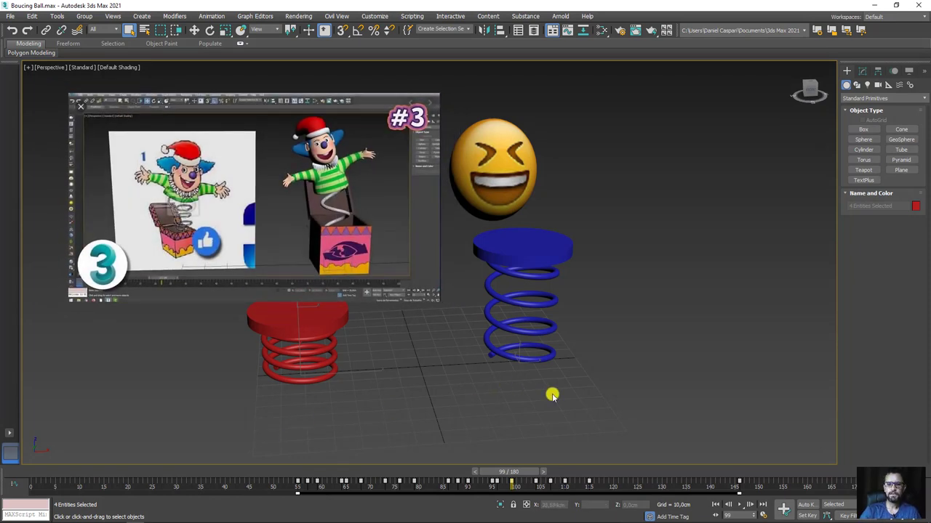
Raise the blue spring Helix001's helix Height, review the bounce, then select the emoji ball.
{"action": "left_click_drag", "start_coordinate": [442, 341], "coordinate": [436, 340]}
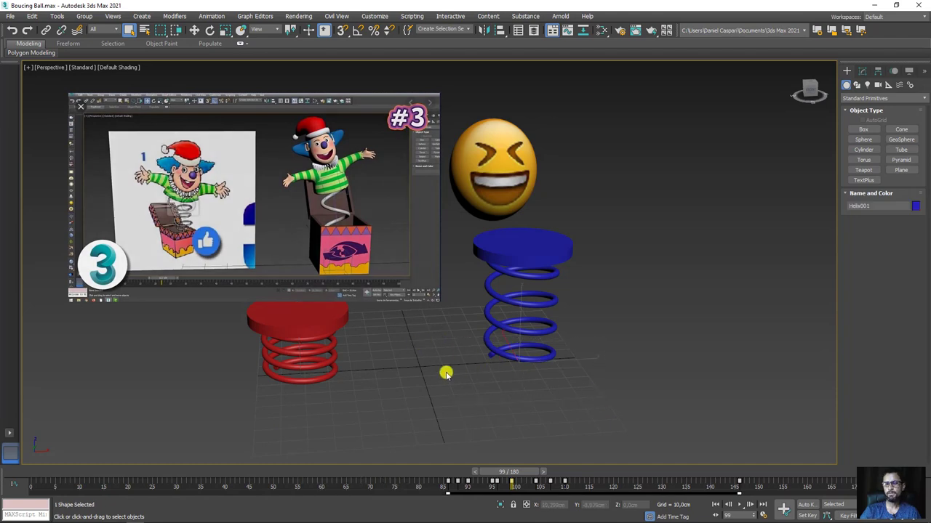
{"action": "left_click", "coordinate": [863, 71]}
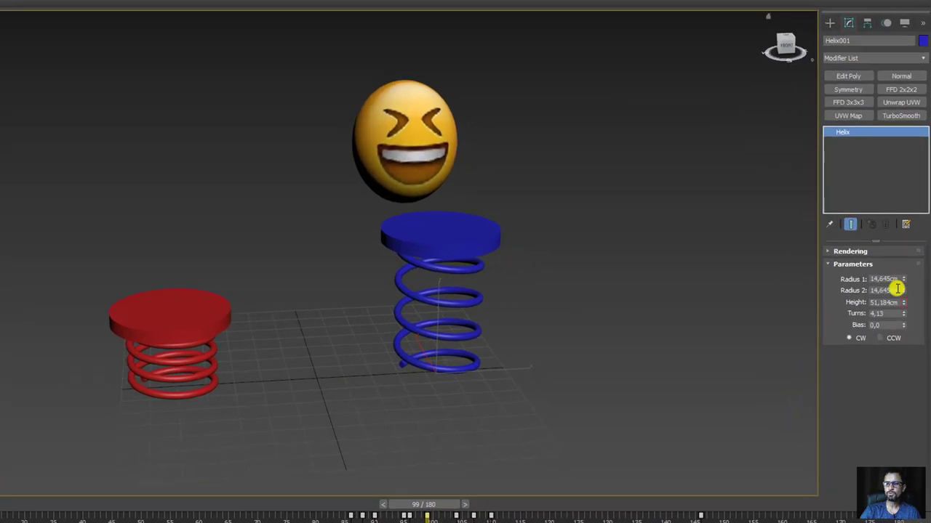
{"action": "mouse_move", "coordinate": [907, 303]}
{"action": "left_mouse_down"}
{"action": "mouse_move", "coordinate": [889, 276]}
{"action": "mouse_move", "coordinate": [904, 216]}
{"action": "mouse_move", "coordinate": [894, 213]}
{"action": "mouse_move", "coordinate": [921, 238]}
{"action": "mouse_move", "coordinate": [921, 273]}
{"action": "left_mouse_up"}
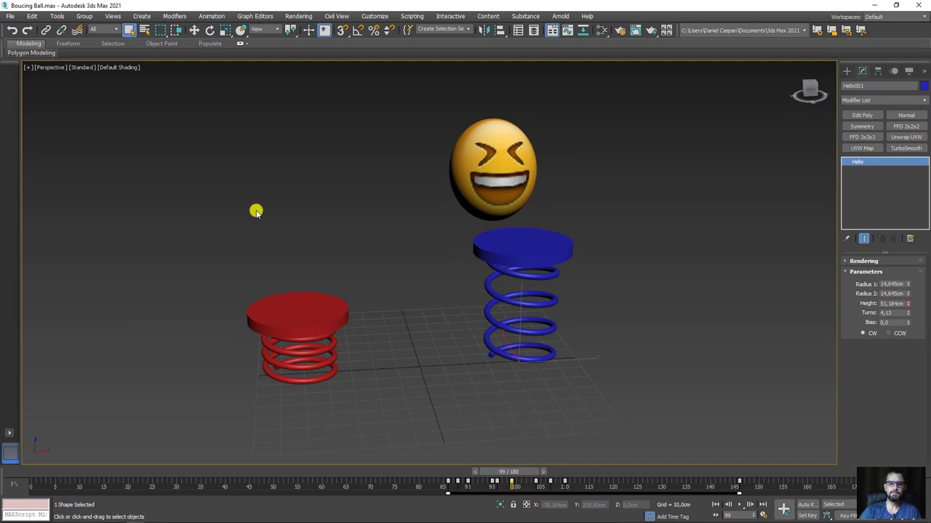
{"action": "mouse_move", "coordinate": [527, 472]}
{"action": "left_mouse_down"}
{"action": "mouse_move", "coordinate": [281, 474]}
{"action": "mouse_move", "coordinate": [789, 485]}
{"action": "mouse_move", "coordinate": [353, 484]}
{"action": "mouse_move", "coordinate": [386, 482]}
{"action": "left_mouse_up"}
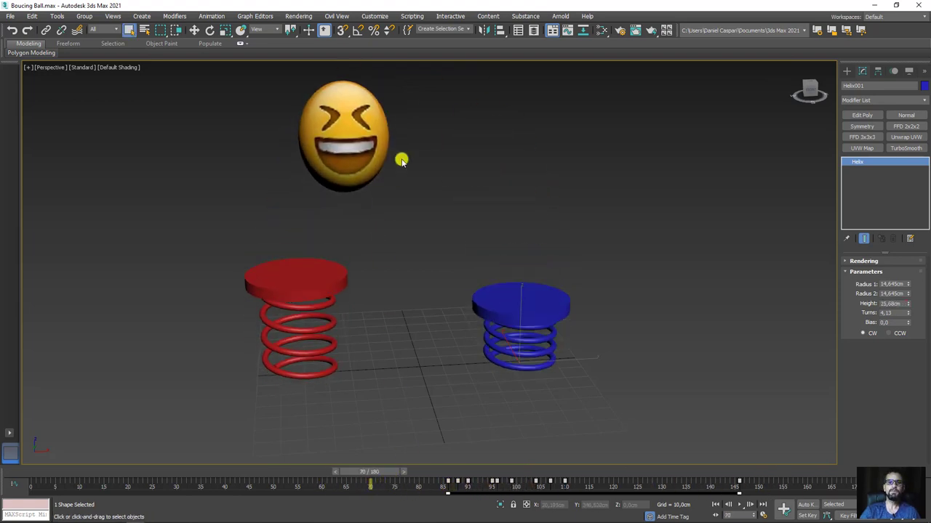
{"action": "left_click_drag", "start_coordinate": [267, 168], "coordinate": [343, 190]}
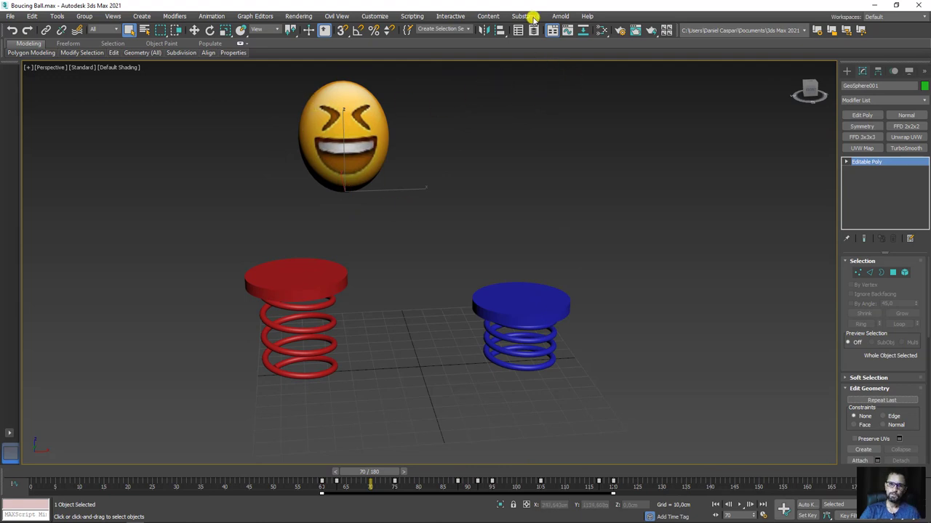
Enlarge the Curve Editor and fit the ball's keyed curves in view.
{"action": "left_click", "coordinate": [567, 32]}
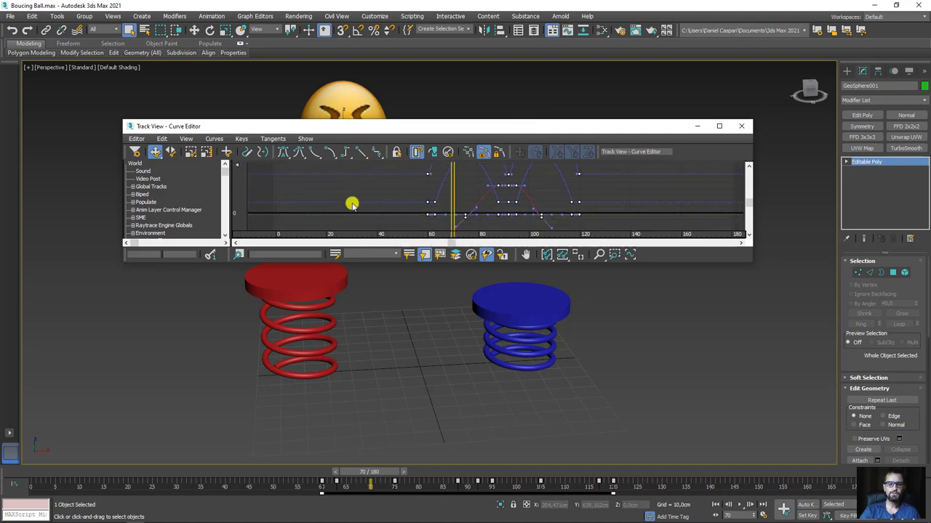
{"action": "left_click_drag", "start_coordinate": [649, 263], "coordinate": [661, 401]}
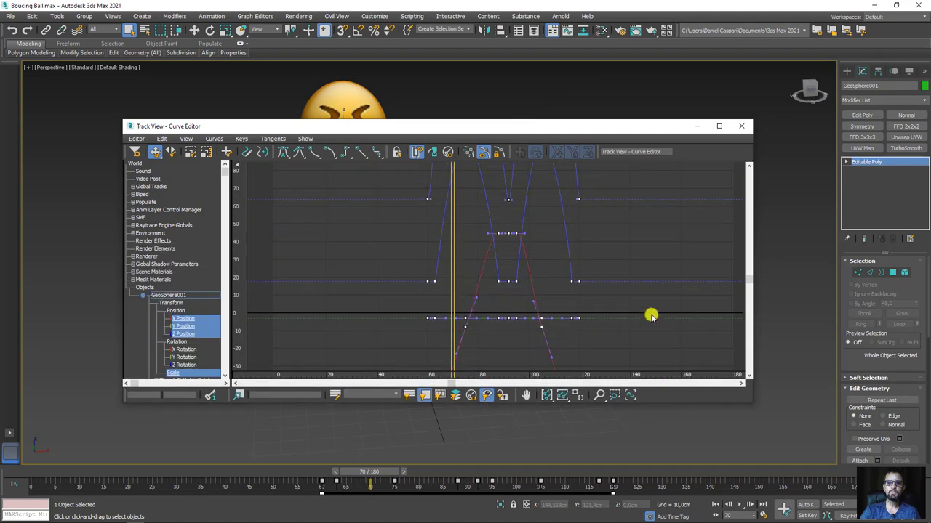
{"action": "left_click", "coordinate": [546, 394]}
{"action": "left_click", "coordinate": [563, 385]}
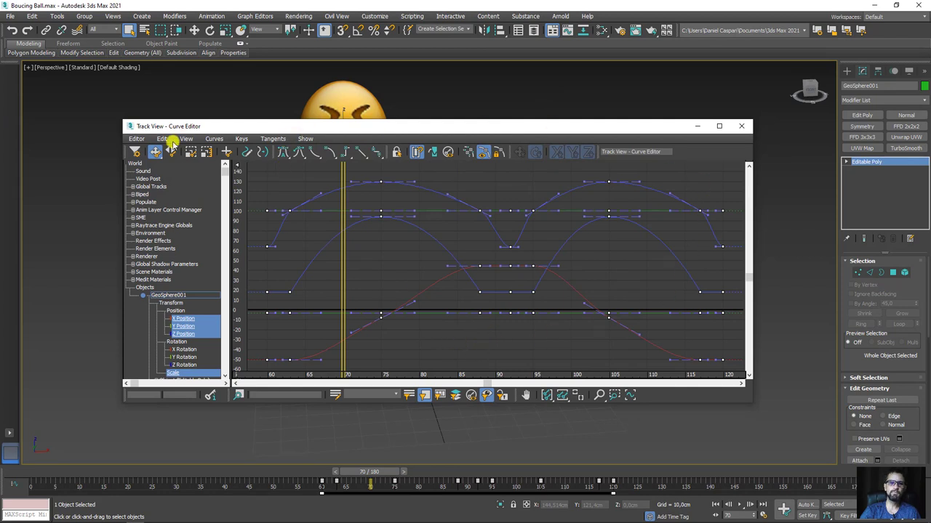
Apply a Loop out-of-range type to the ball's curves and view them repeating past frame 120.
{"action": "left_click", "coordinate": [162, 138]}
{"action": "mouse_move", "coordinate": [175, 195]}
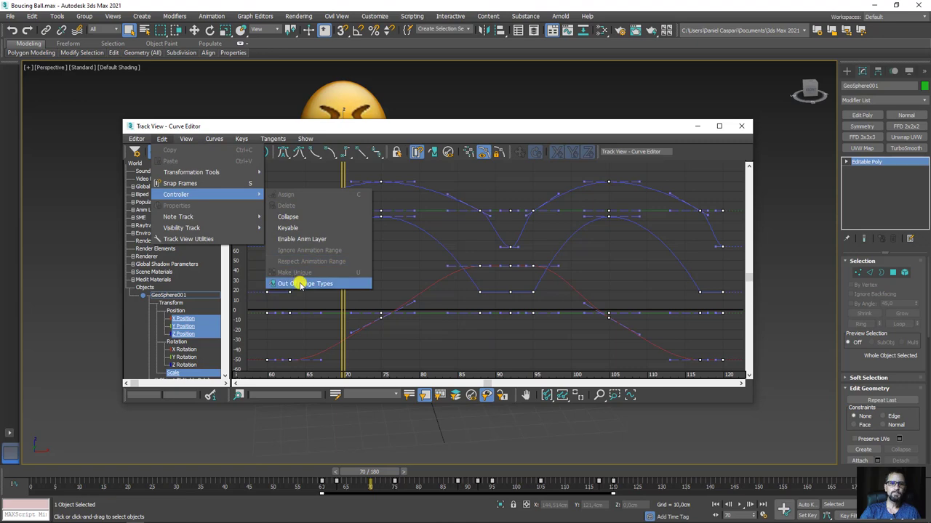
{"action": "left_click", "coordinate": [298, 284]}
{"action": "left_click", "coordinate": [276, 161]}
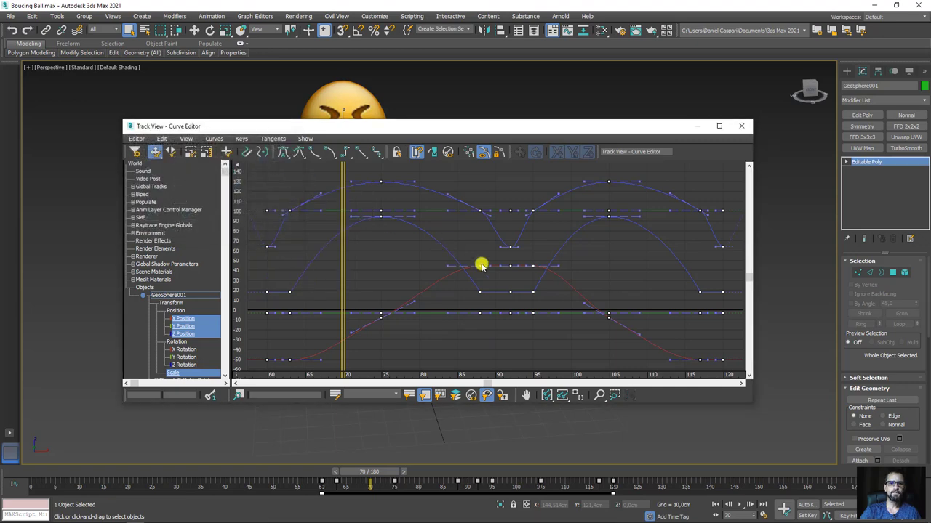
{"action": "scroll", "coordinate": [593, 328], "scroll_direction": "down", "scroll_amount": 3}
{"action": "scroll", "coordinate": [538, 289], "scroll_direction": "down", "scroll_amount": 3}
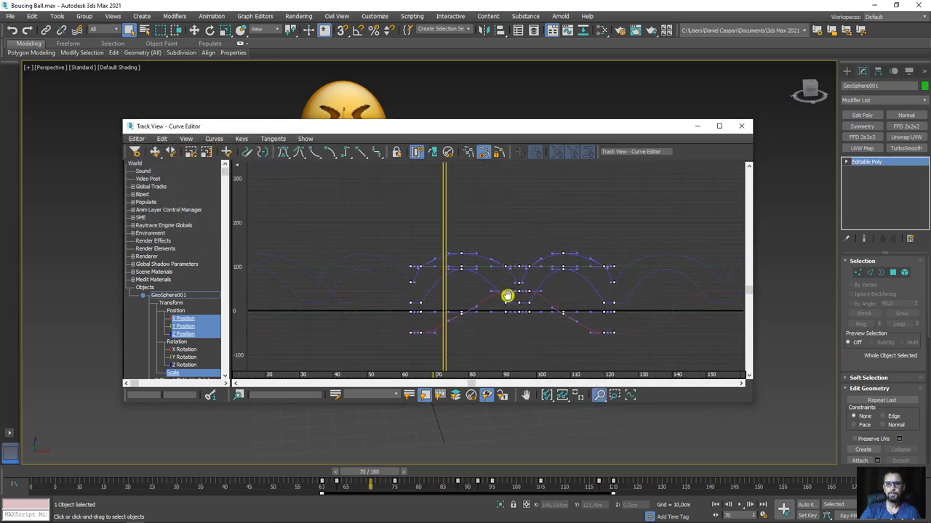
{"action": "middle_click_drag", "start_coordinate": [505, 297], "coordinate": [362, 272]}
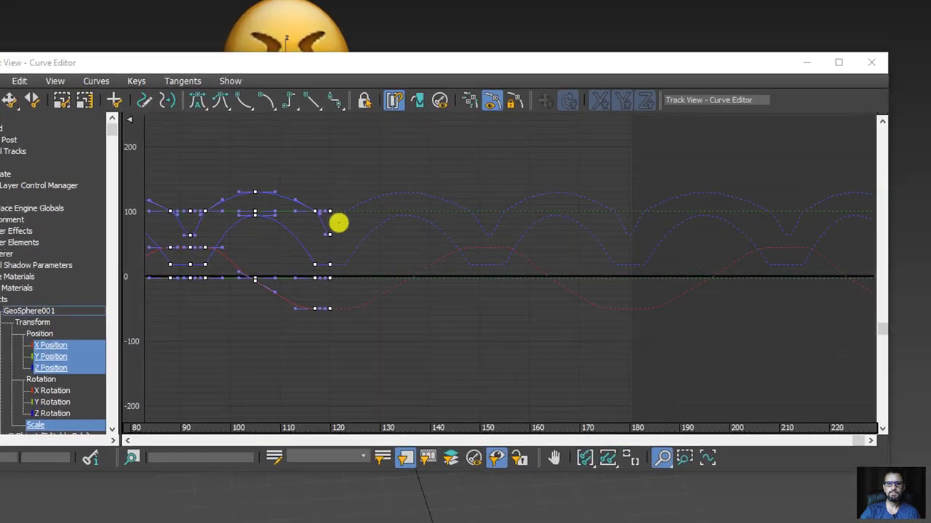
{"action": "mouse_move", "coordinate": [284, 222]}
{"action": "left_mouse_down"}
{"action": "mouse_move", "coordinate": [312, 206]}
{"action": "mouse_move", "coordinate": [469, 213]}
{"action": "mouse_move", "coordinate": [588, 162]}
{"action": "mouse_move", "coordinate": [691, 212]}
{"action": "mouse_move", "coordinate": [872, 218]}
{"action": "left_mouse_up"}
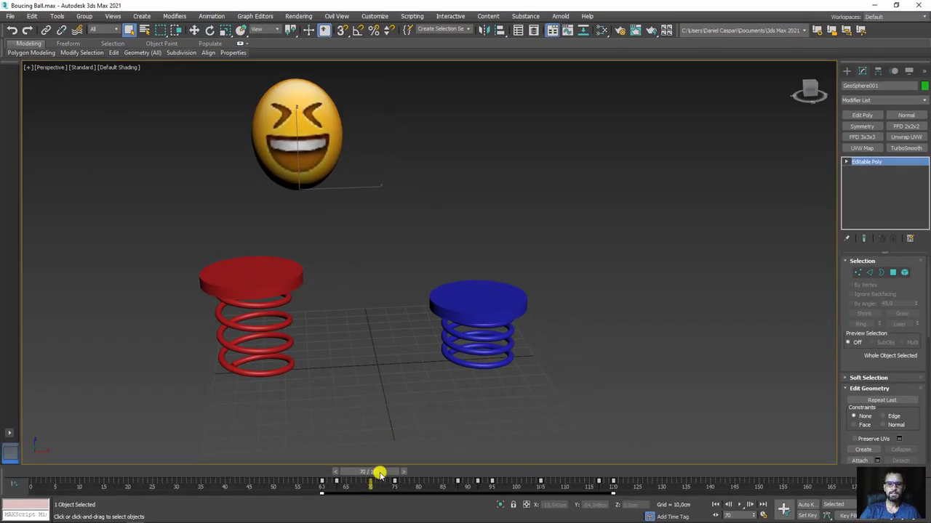
Scrub the timeline and select the red spring to watch it stretch.
{"action": "mouse_move", "coordinate": [379, 473]}
{"action": "left_mouse_down"}
{"action": "mouse_move", "coordinate": [80, 463]}
{"action": "mouse_move", "coordinate": [810, 451]}
{"action": "mouse_move", "coordinate": [422, 429]}
{"action": "mouse_move", "coordinate": [62, 429]}
{"action": "mouse_move", "coordinate": [717, 439]}
{"action": "left_mouse_up"}
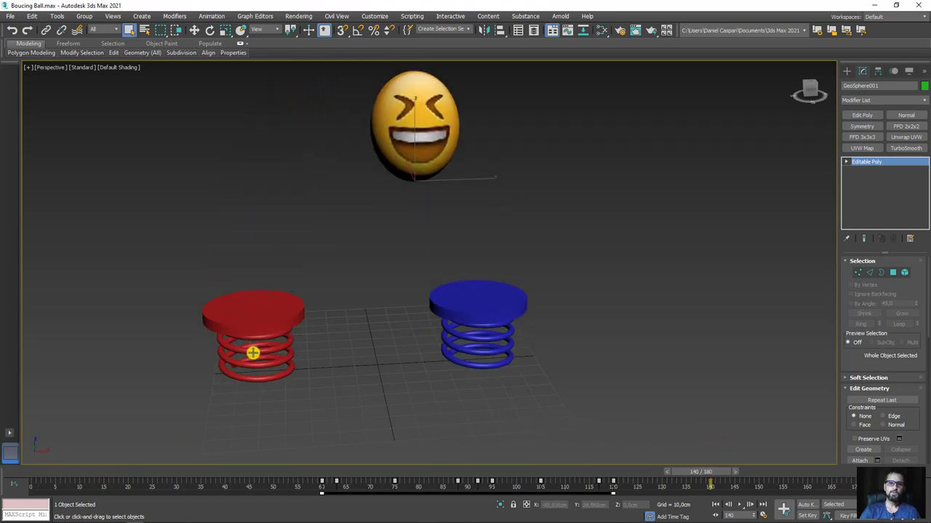
{"action": "left_click_drag", "start_coordinate": [195, 429], "coordinate": [198, 427]}
{"action": "middle_click_drag", "start_coordinate": [276, 390], "coordinate": [378, 349]}
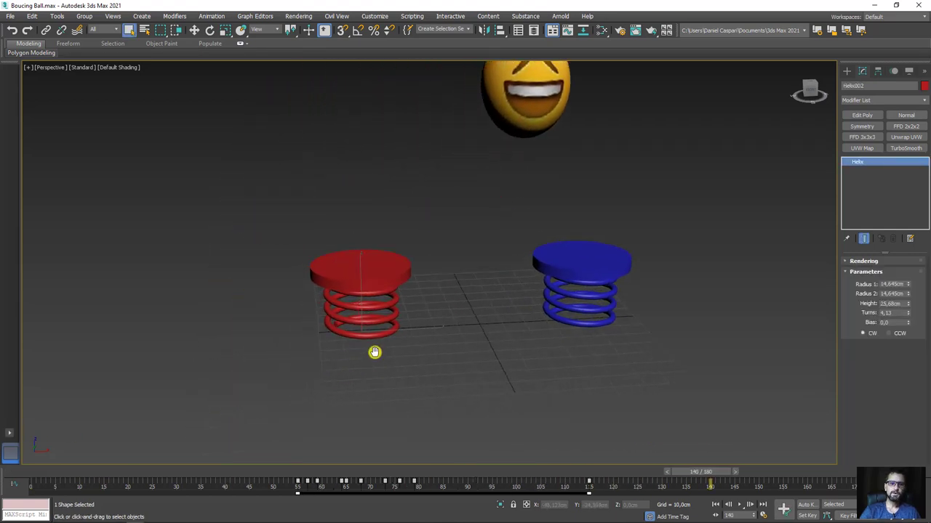
{"action": "mouse_move", "coordinate": [676, 473]}
{"action": "left_mouse_down"}
{"action": "mouse_move", "coordinate": [37, 467]}
{"action": "mouse_move", "coordinate": [860, 469]}
{"action": "left_mouse_up"}
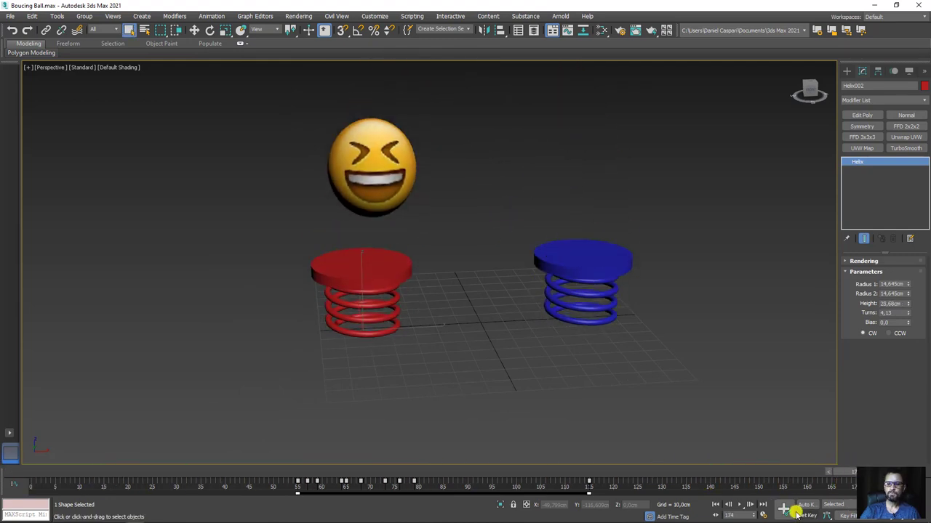
Extend the animation end time to 500 frames and preview the ball's motion.
{"action": "right_click", "coordinate": [757, 502]}
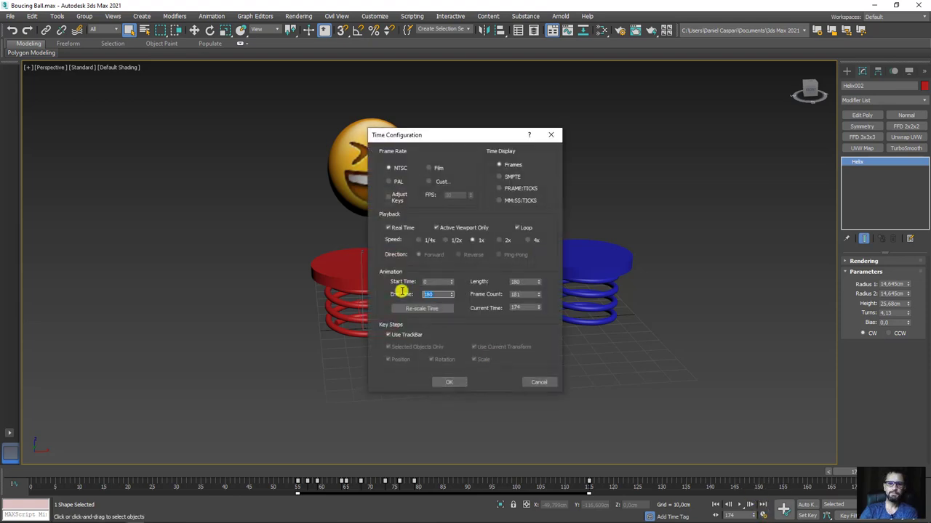
{"action": "left_click", "coordinate": [444, 381]}
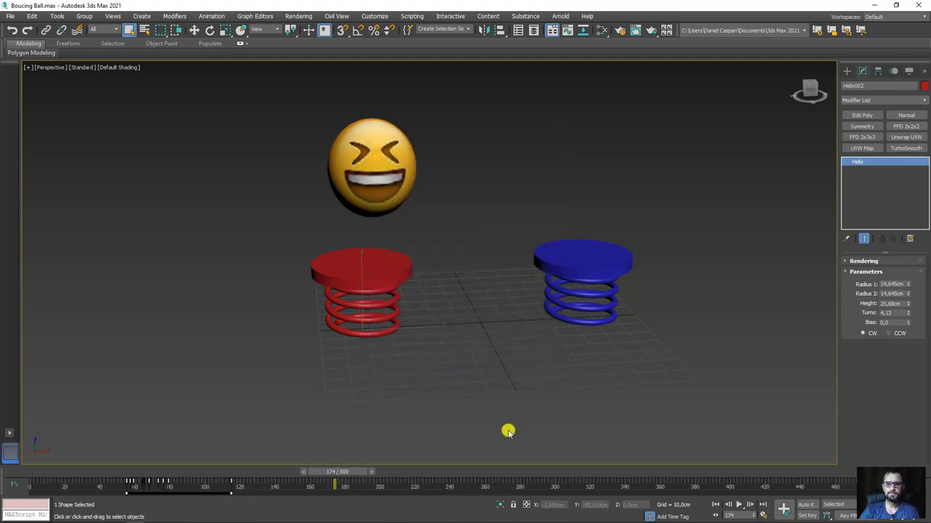
{"action": "mouse_move", "coordinate": [305, 466]}
{"action": "left_mouse_down"}
{"action": "mouse_move", "coordinate": [768, 469]}
{"action": "mouse_move", "coordinate": [409, 470]}
{"action": "mouse_move", "coordinate": [682, 471]}
{"action": "left_mouse_up"}
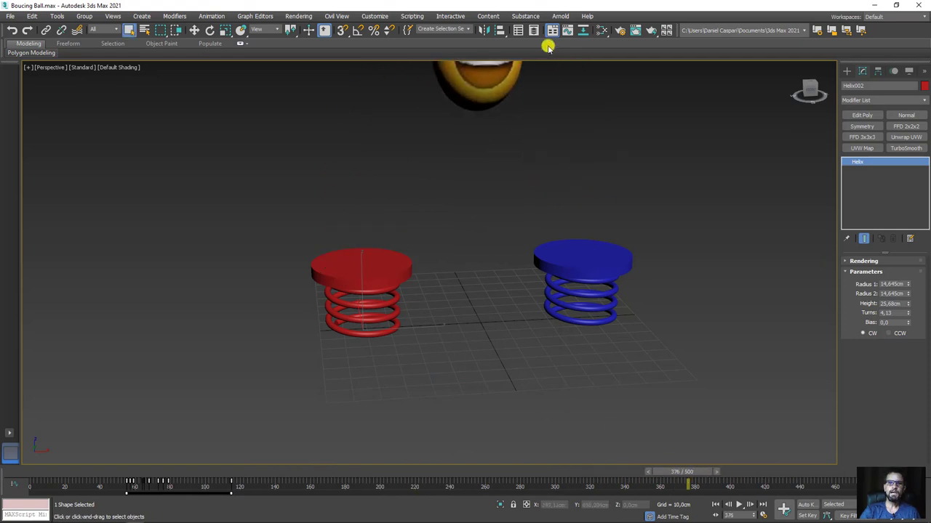
Open the Curve Editor and display the red Helix002 spring's Height curve.
{"action": "left_click", "coordinate": [568, 31]}
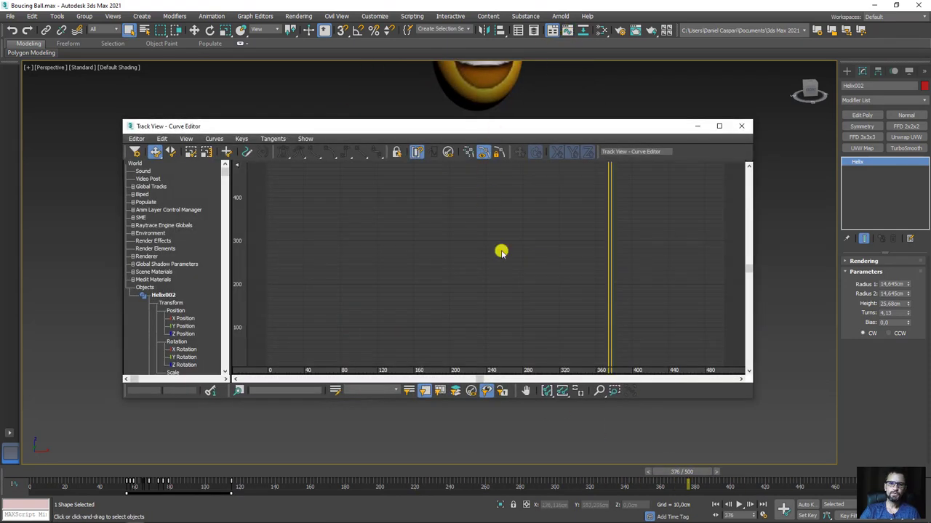
{"action": "left_click", "coordinate": [563, 391]}
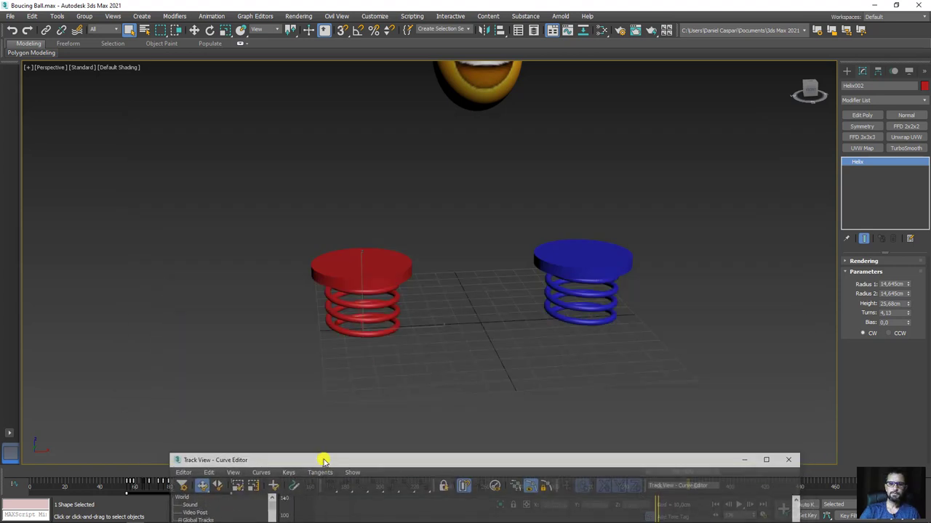
{"action": "left_click_drag", "start_coordinate": [269, 127], "coordinate": [542, 333]}
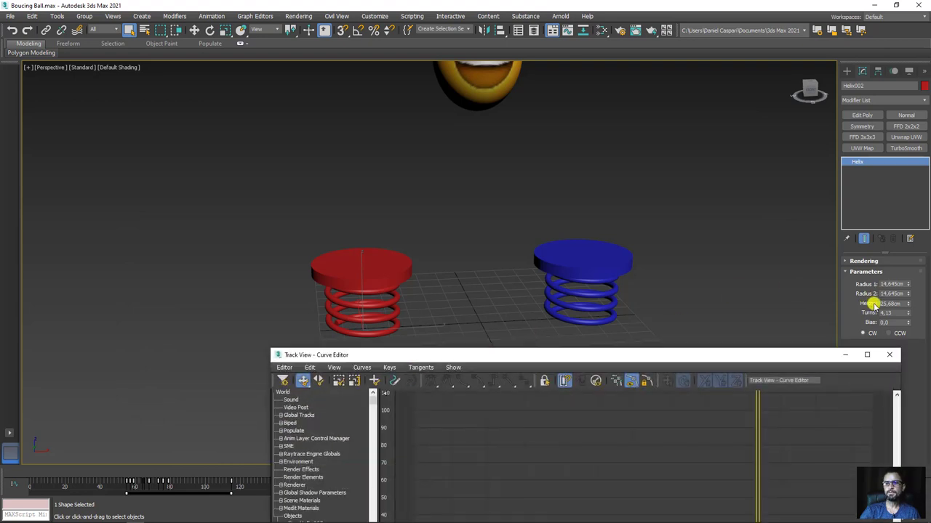
{"action": "left_click_drag", "start_coordinate": [657, 362], "coordinate": [563, 115]}
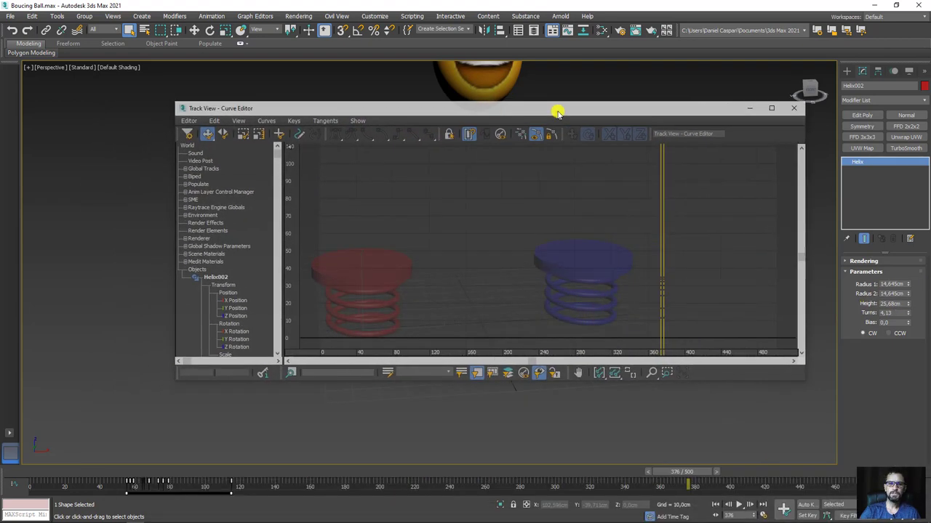
{"action": "left_click_drag", "start_coordinate": [280, 154], "coordinate": [277, 267]}
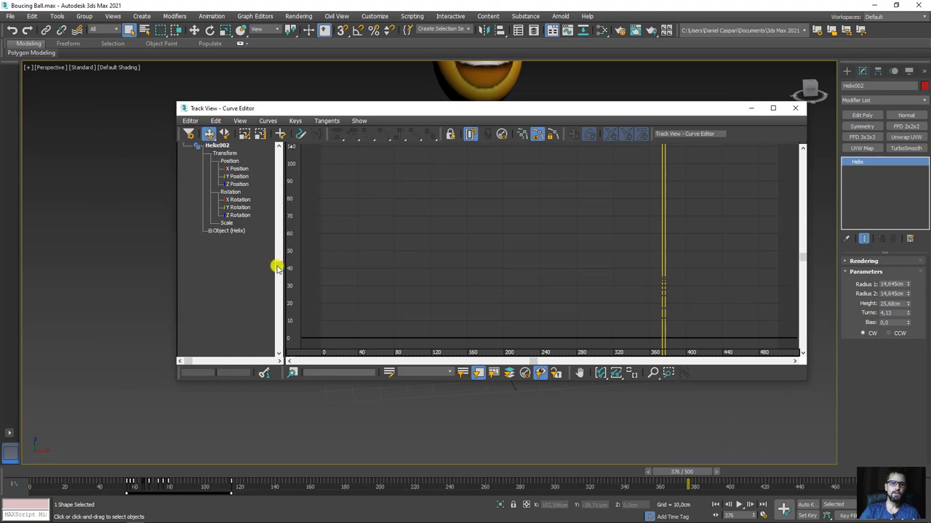
{"action": "left_click", "coordinate": [211, 232]}
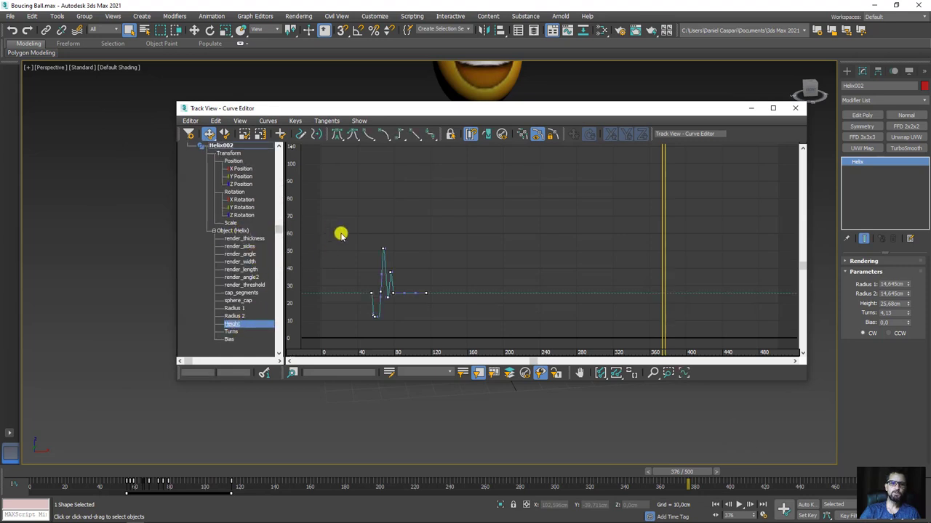
Set the Height curve's out-of-range type to Loop and close the Curve Editor.
{"action": "left_click", "coordinate": [239, 121]}
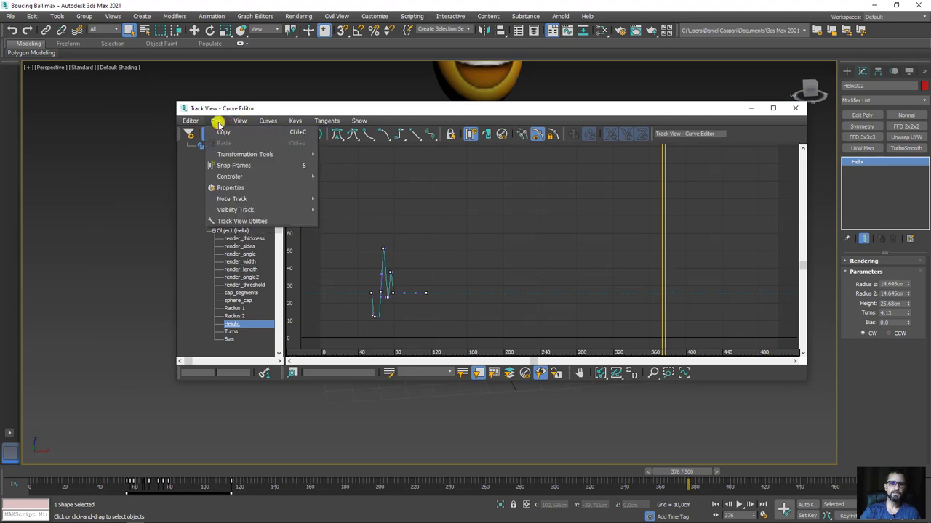
{"action": "mouse_move", "coordinate": [230, 177]}
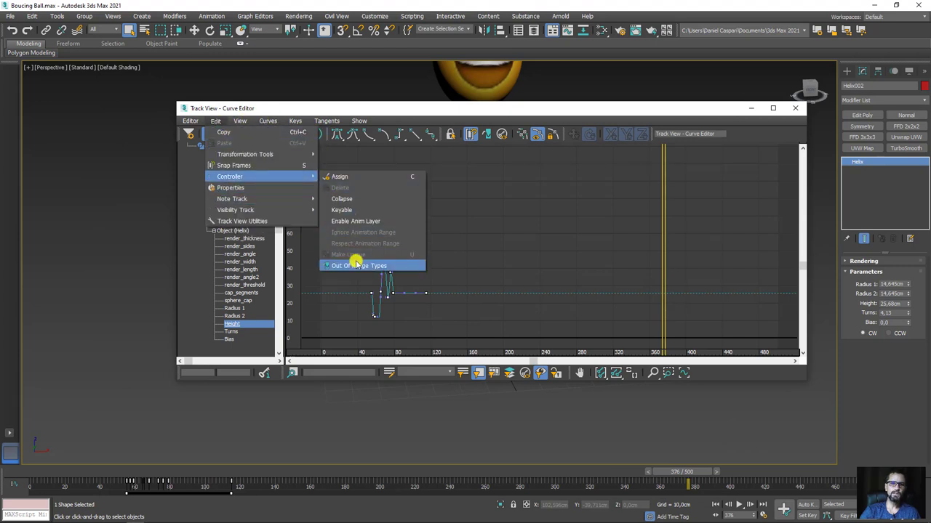
{"action": "left_click", "coordinate": [361, 267]}
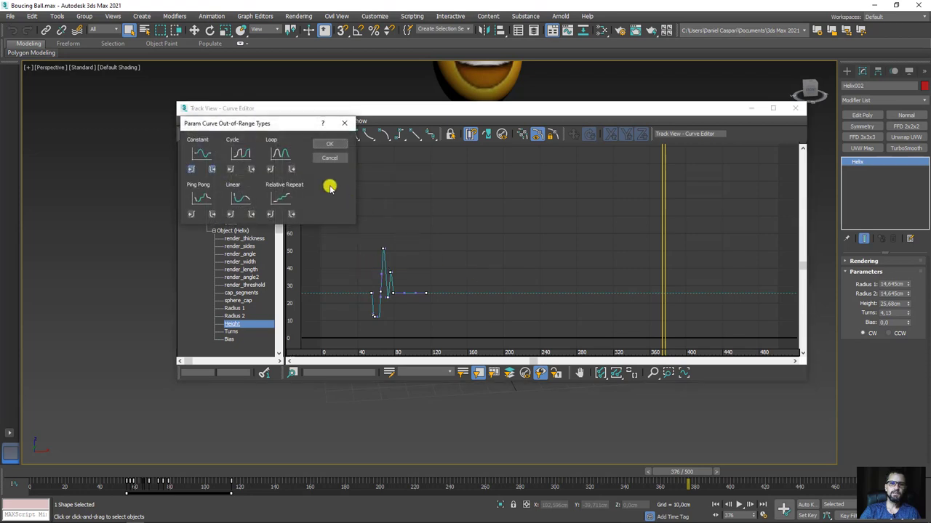
{"action": "left_click", "coordinate": [334, 146]}
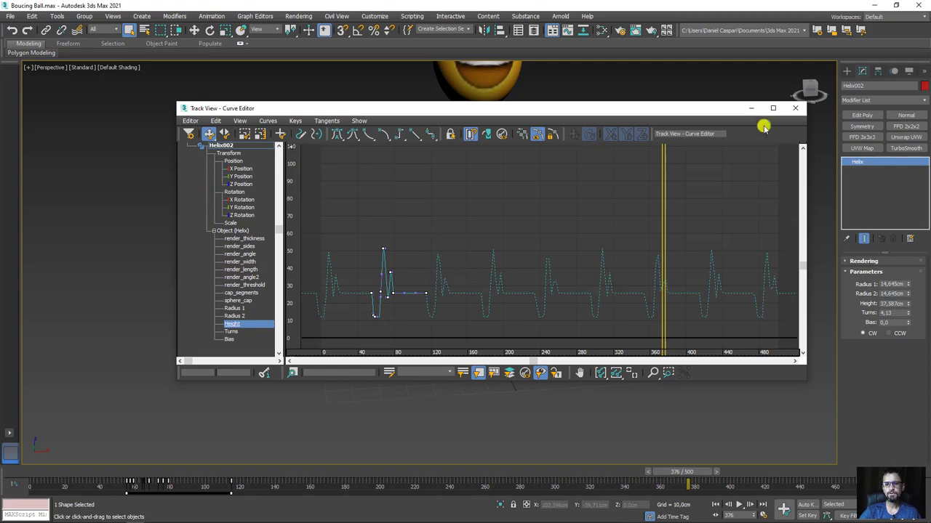
{"action": "left_click", "coordinate": [797, 109]}
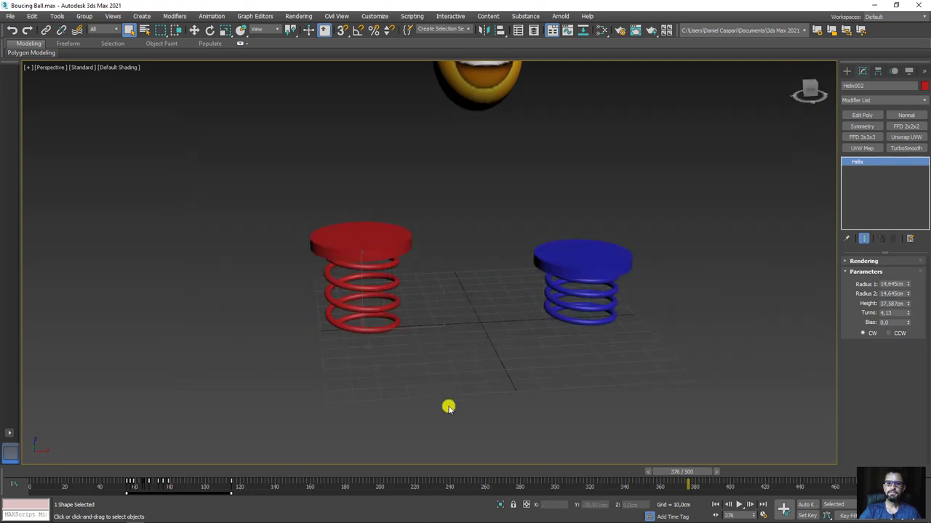
Check the red spring's looping, then select the blue spring and show its Height track.
{"action": "left_click_drag", "start_coordinate": [197, 471], "coordinate": [503, 473]}
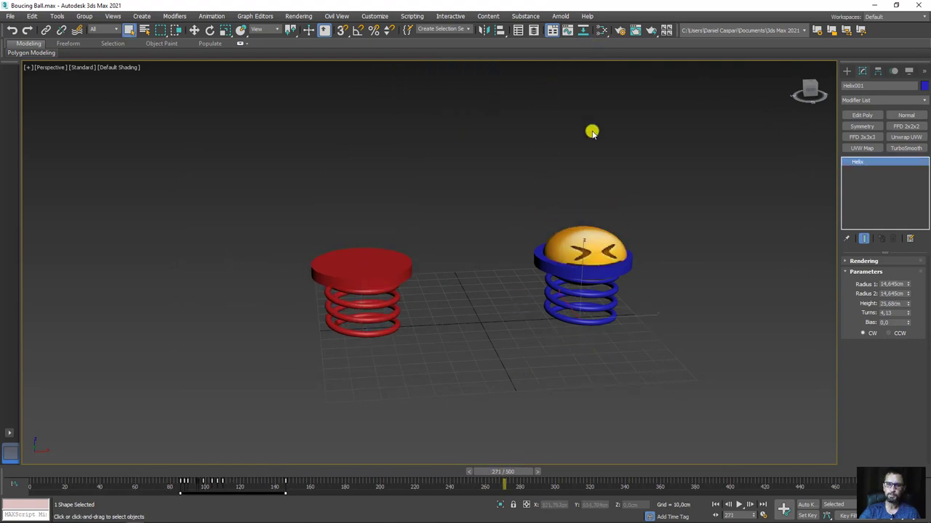
{"action": "key", "text": "F4"}
{"action": "left_click_drag", "start_coordinate": [664, 374], "coordinate": [578, 329]}
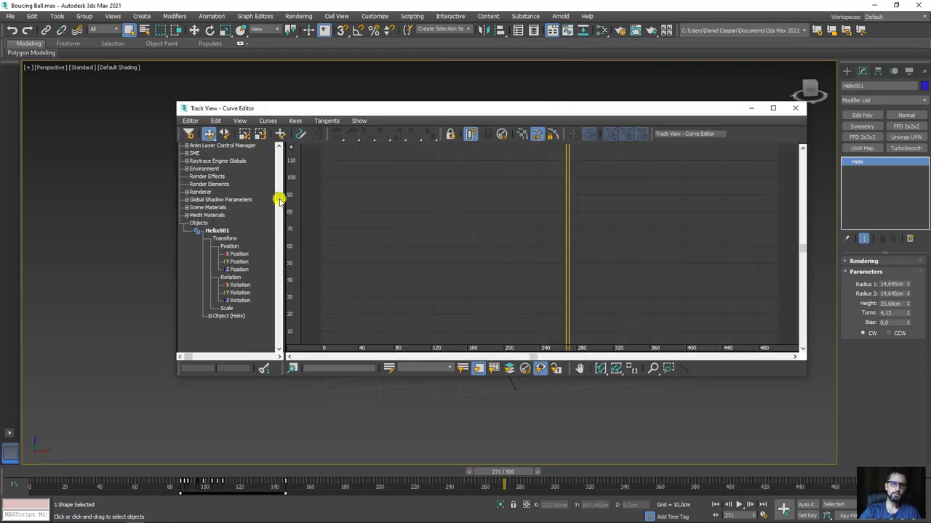
{"action": "scroll", "coordinate": [227, 260], "scroll_direction": "down", "scroll_amount": 2}
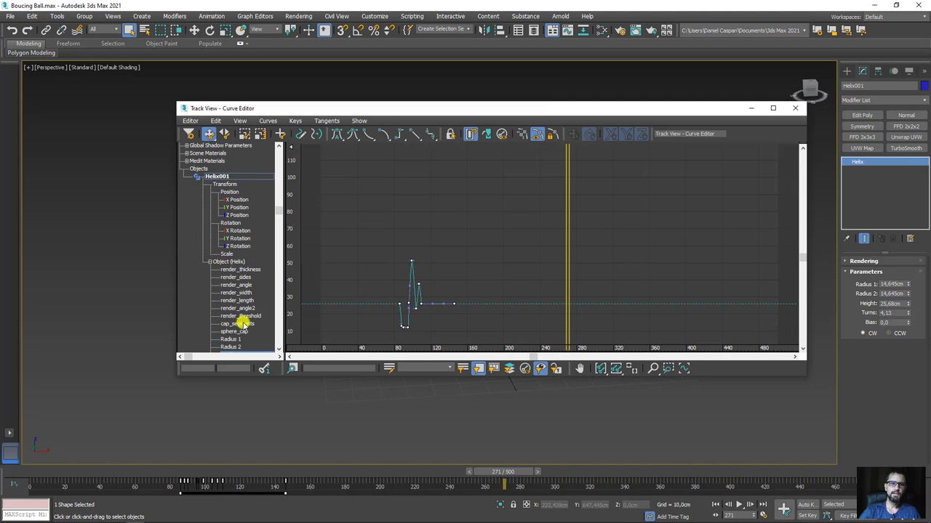
{"action": "left_click_drag", "start_coordinate": [279, 211], "coordinate": [283, 229]}
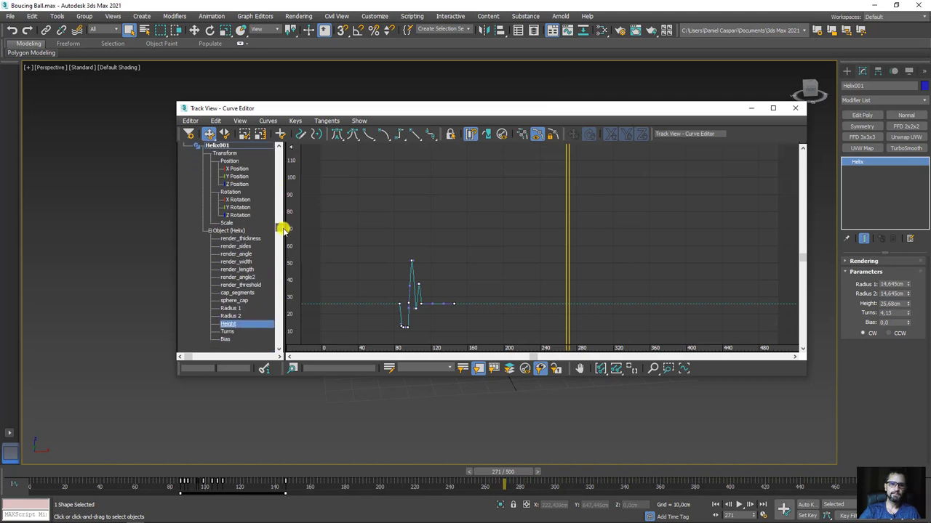
Apply the Loop out-of-range type to Helix001's Height curve, close the editor, and deselect.
{"action": "left_click", "coordinate": [217, 122]}
{"action": "mouse_move", "coordinate": [229, 177]}
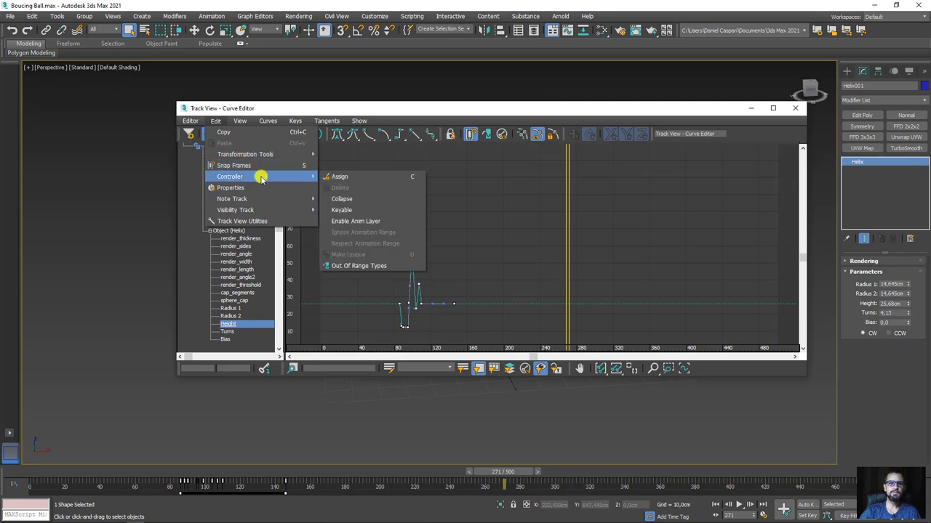
{"action": "left_click", "coordinate": [360, 265]}
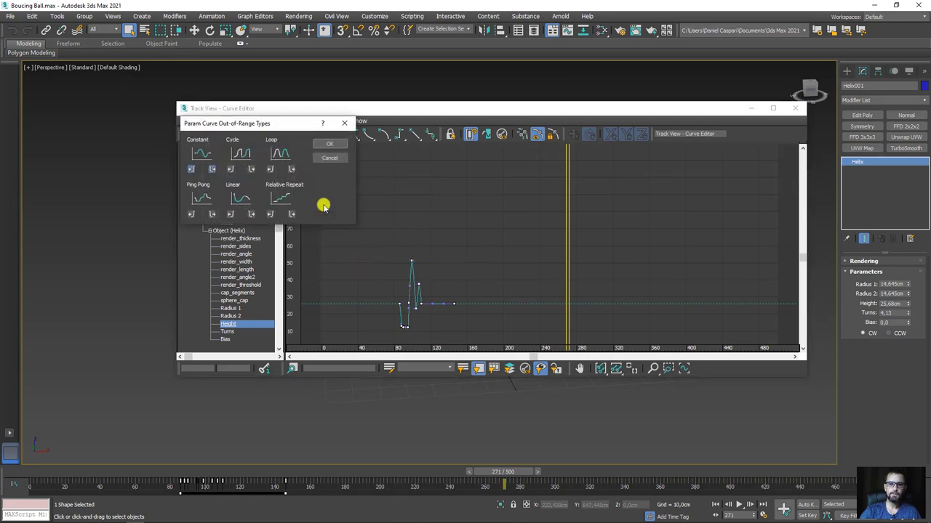
{"action": "left_click", "coordinate": [331, 145]}
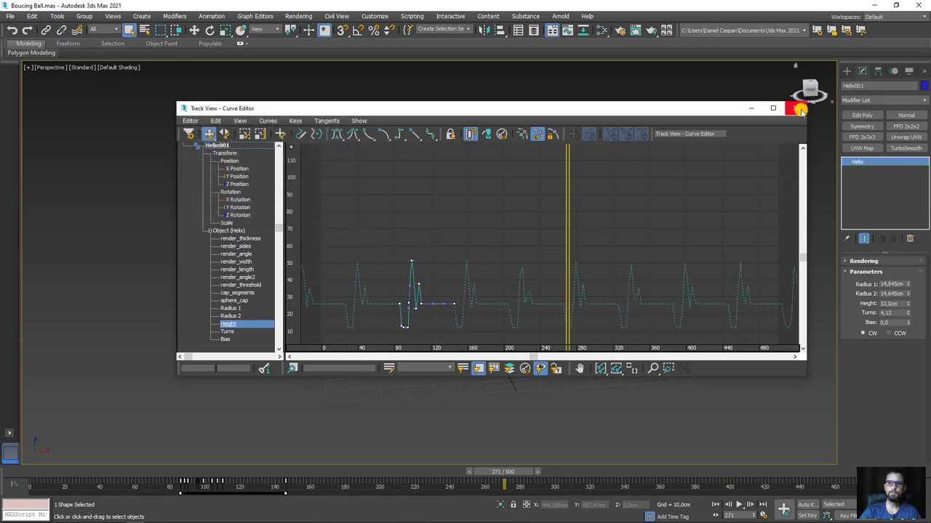
{"action": "left_click", "coordinate": [801, 111]}
{"action": "left_click", "coordinate": [525, 462]}
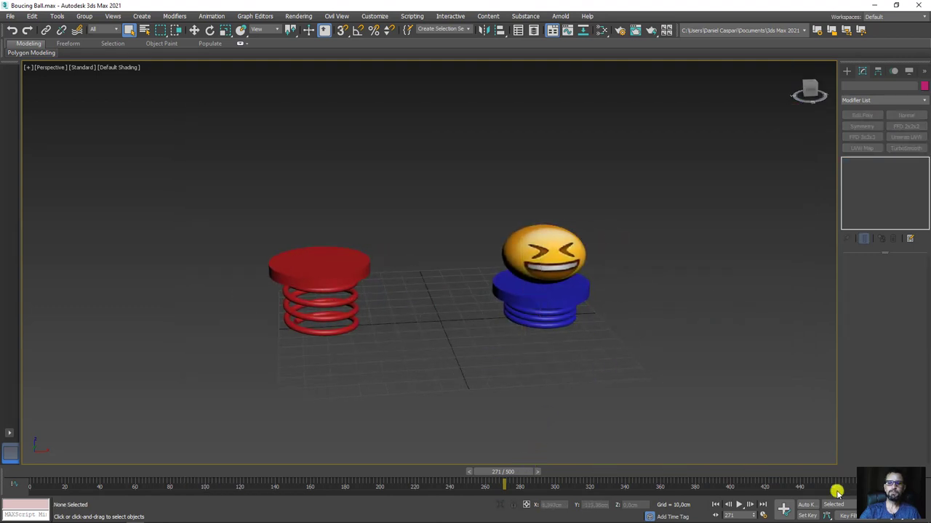
Play the 500-frame looping animation of the emoji ball bouncing between the springs.
{"action": "left_click", "coordinate": [740, 504]}
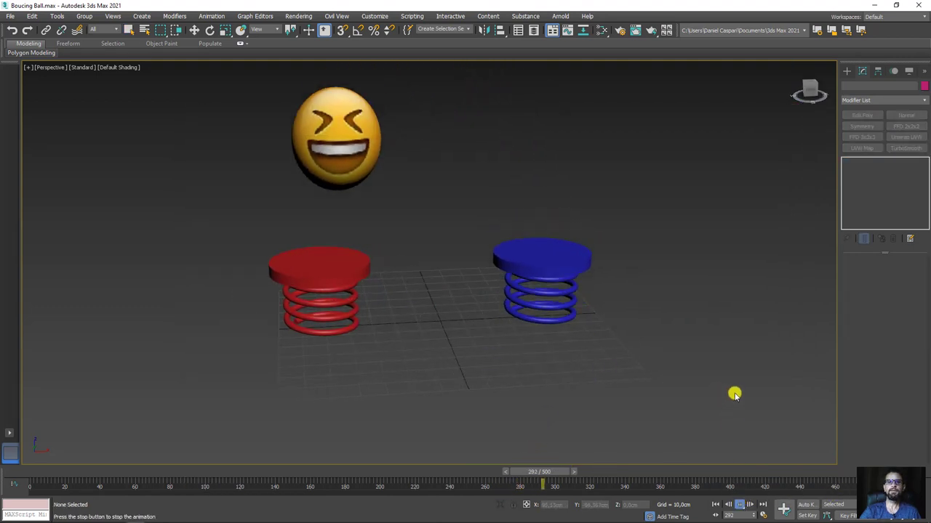